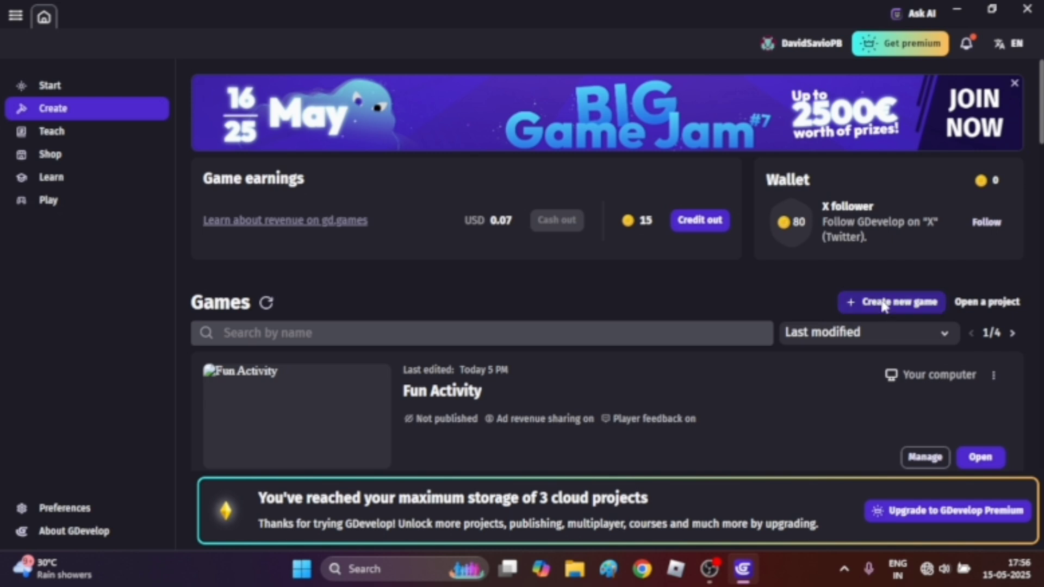
Create a new game from an empty project with the Desktop Full HD 1920x1080 size
click(899, 303)
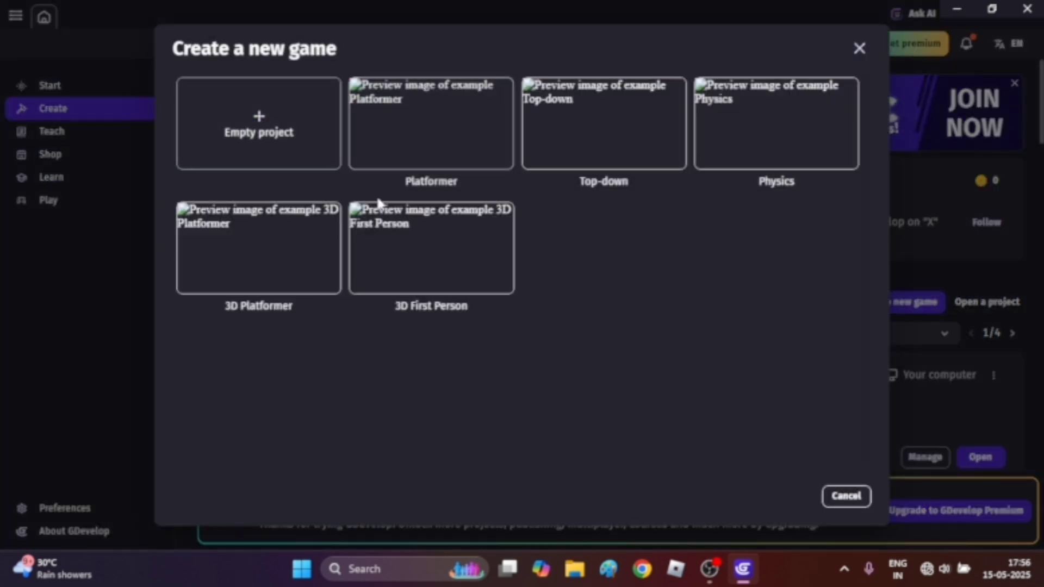
click(287, 133)
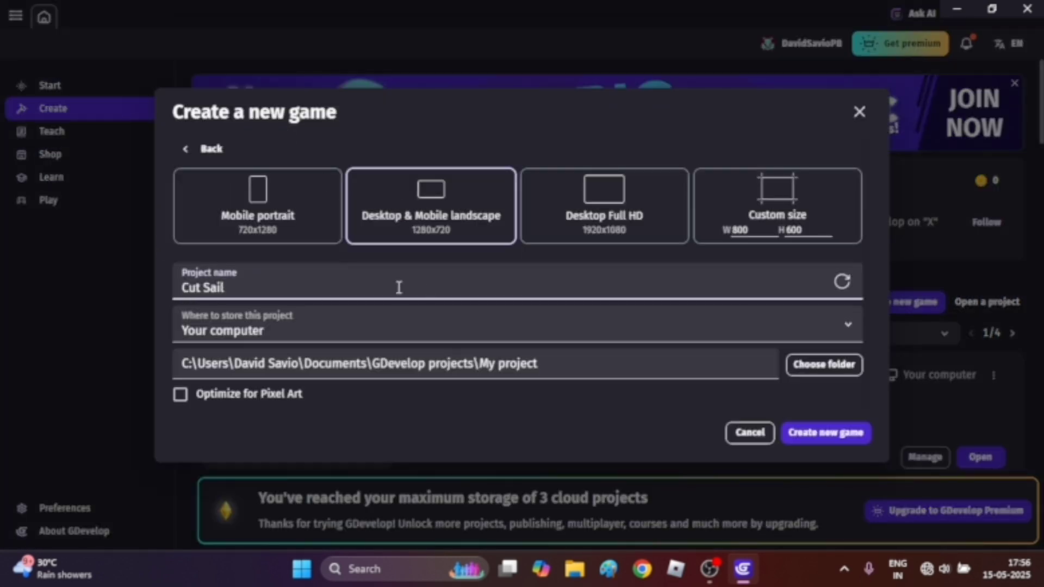
click(592, 217)
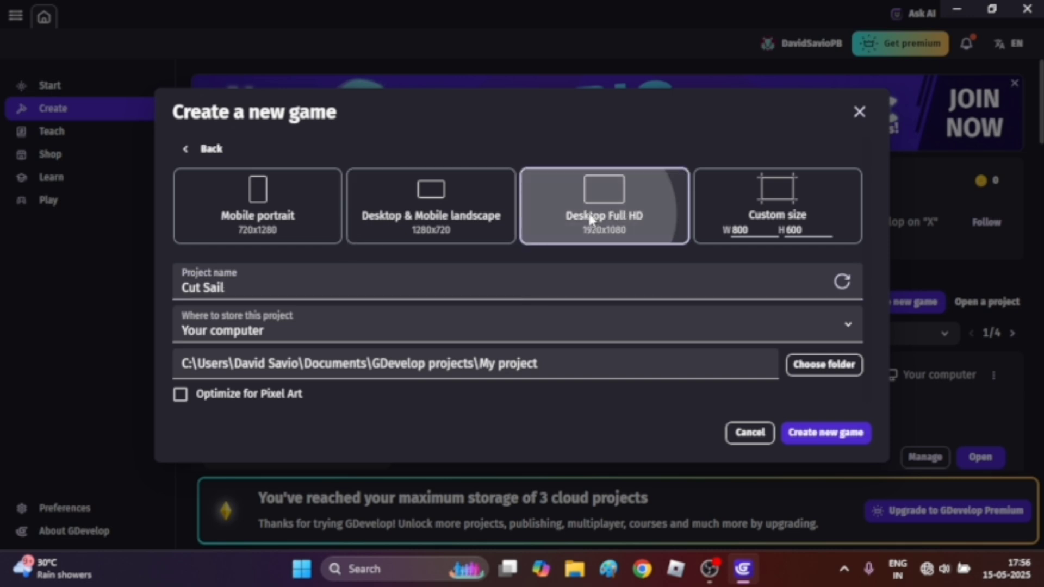
click(837, 434)
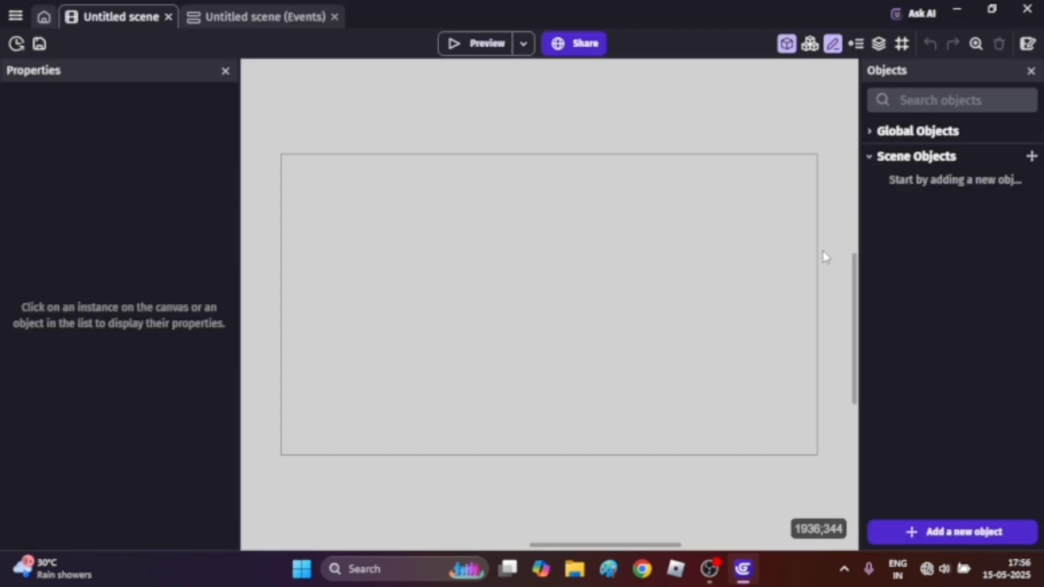
Add a new Sprite object to the scene and start creating its first animation with Piskel
click(972, 531)
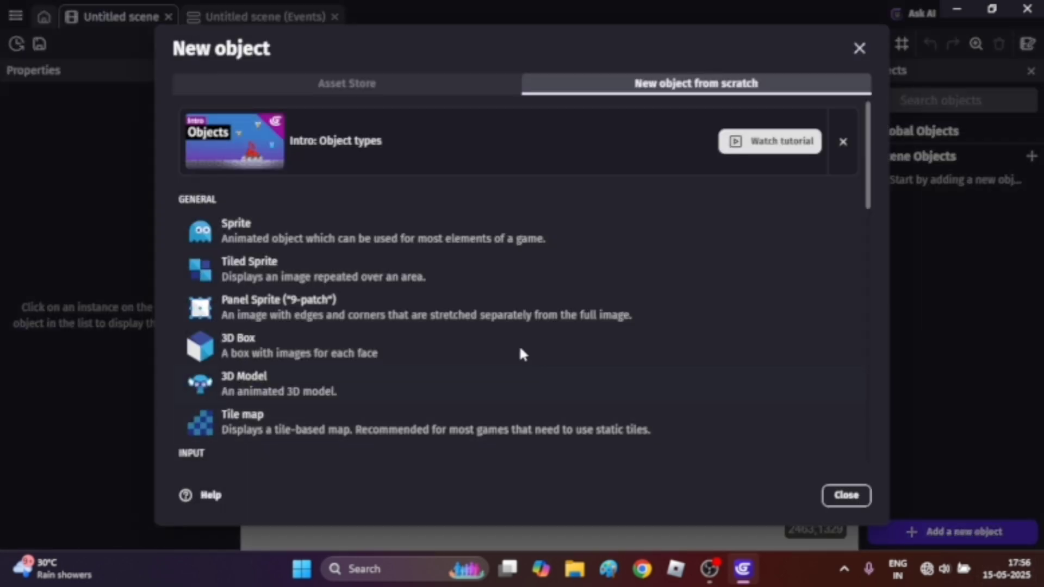
click(262, 224)
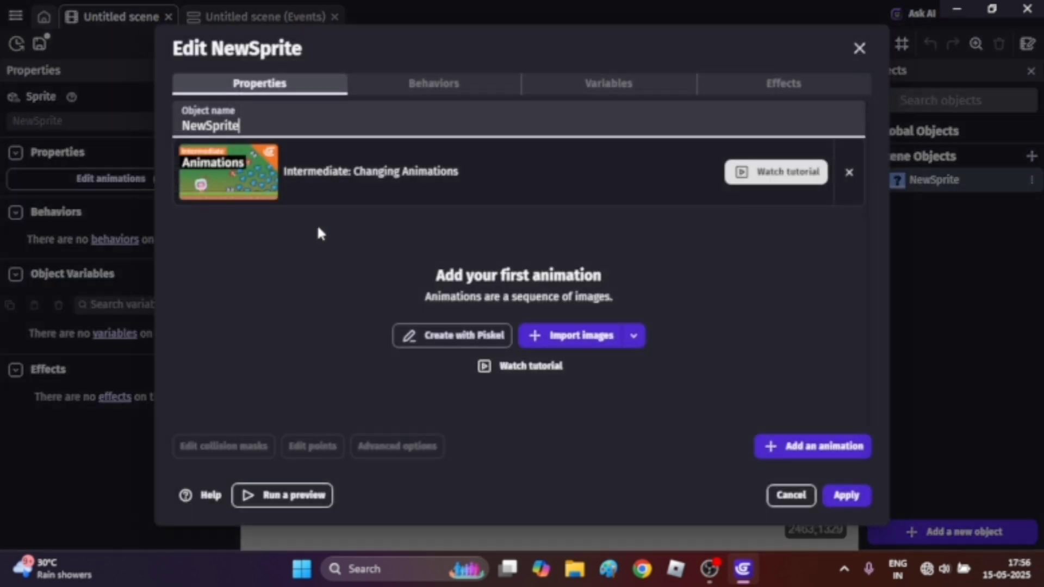
click(420, 337)
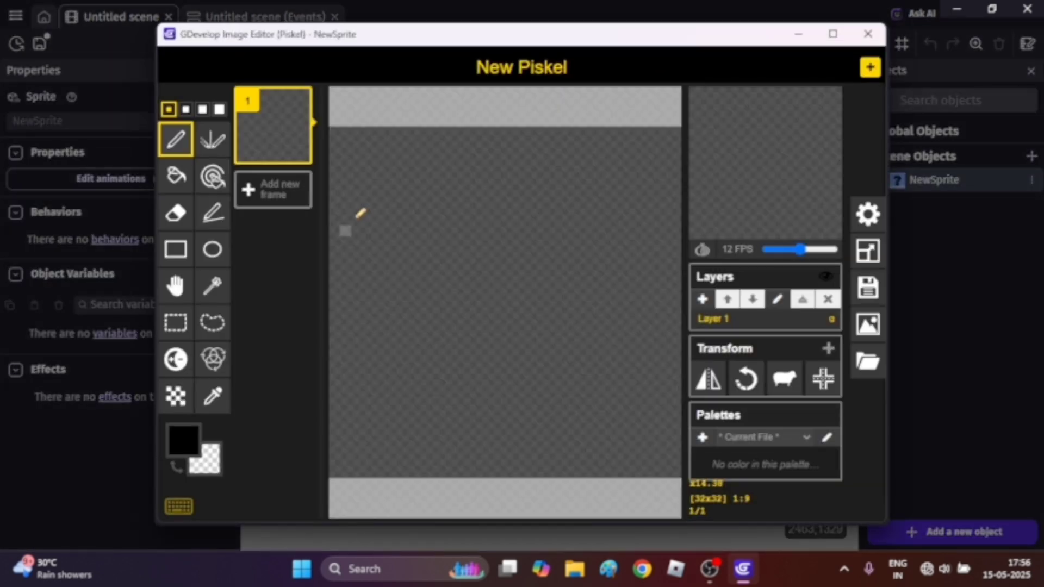
Draw a black circle outline near the middle of the 64x64 canvas
click(212, 263)
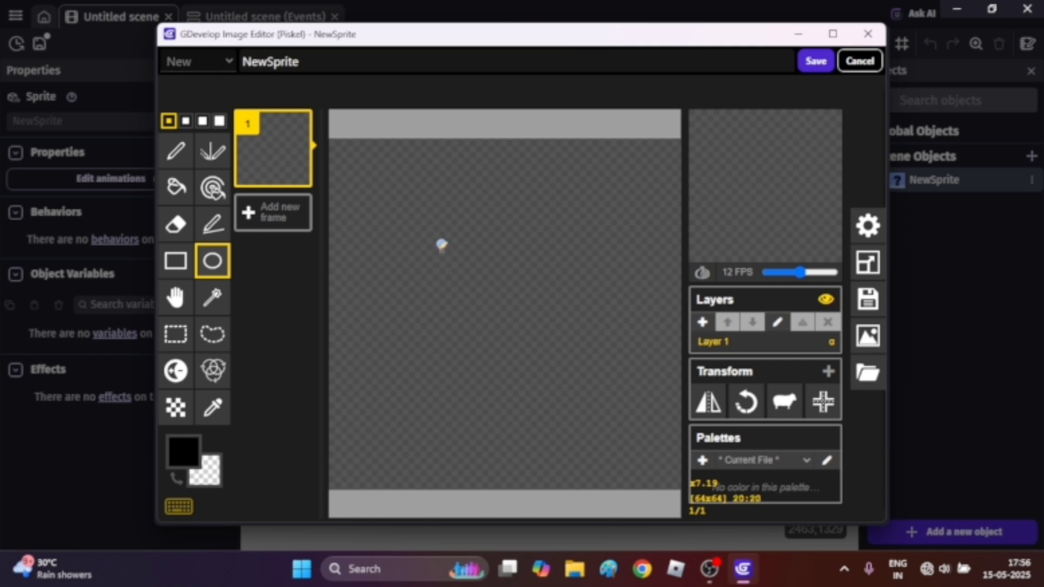
drag(442, 244, 533, 328)
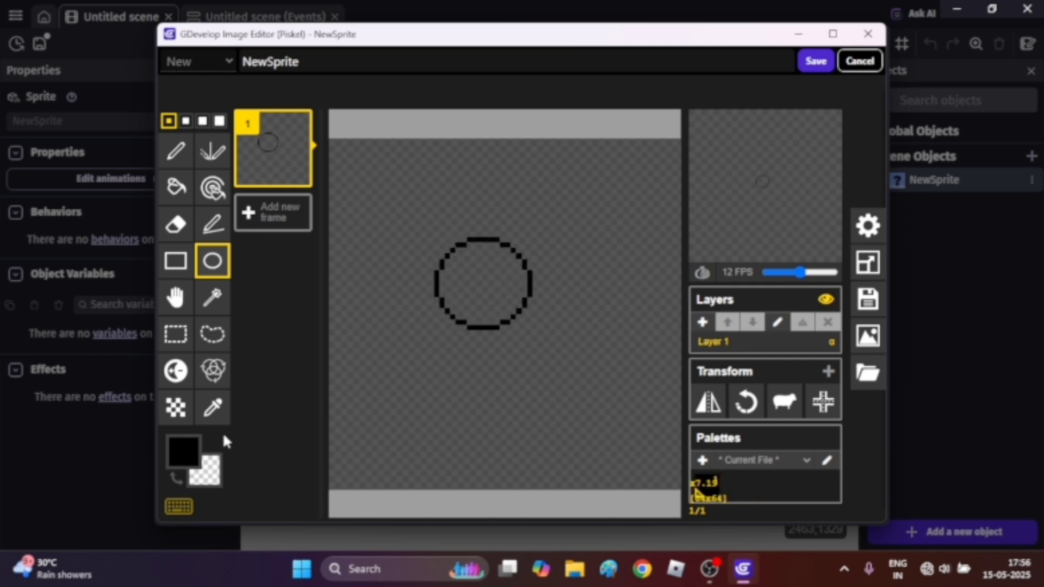
Fill the circle with dark red #aa0013 and centre the drawing on the canvas
click(196, 453)
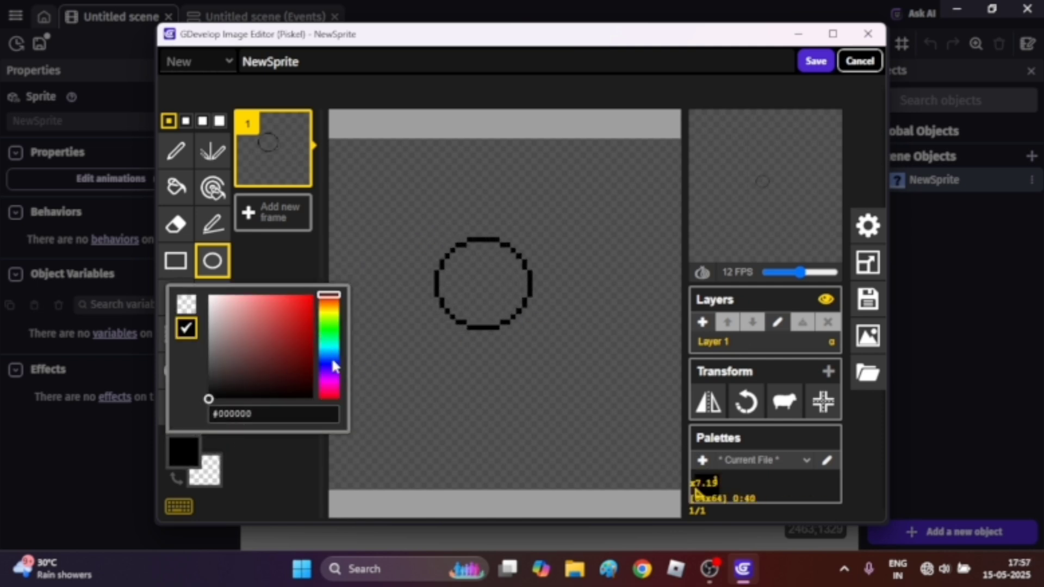
drag(333, 366, 335, 400)
click(272, 335)
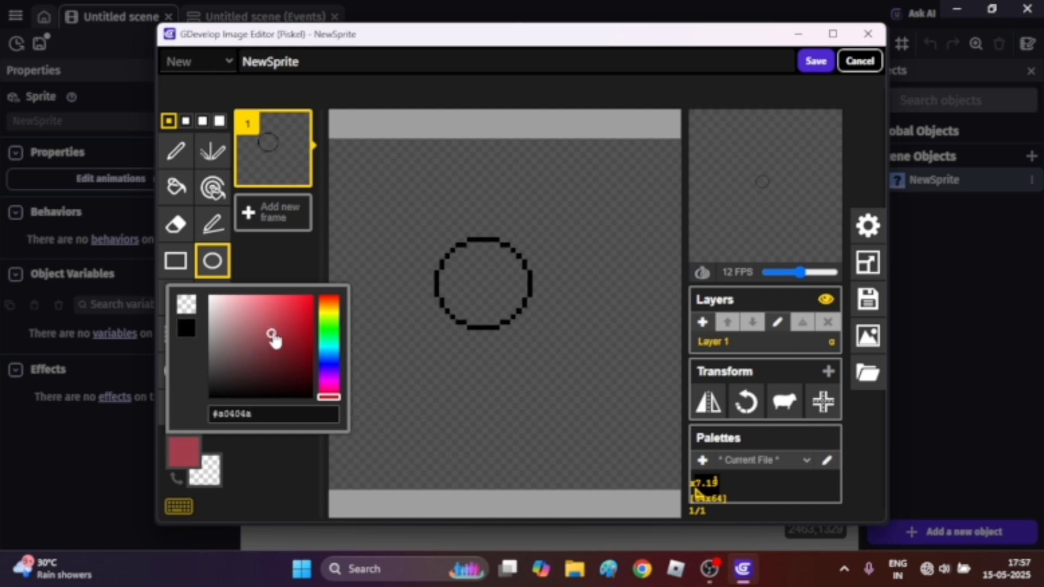
mouse_move(275, 340)
mouse_down()
mouse_move(315, 304)
mouse_move(342, 305)
mouse_move(348, 326)
mouse_up()
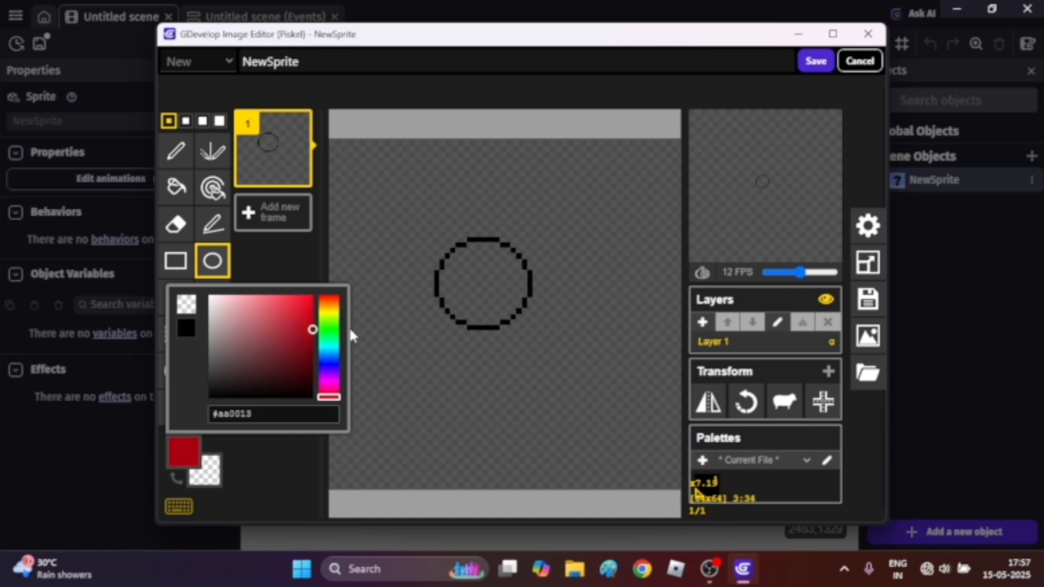
click(508, 289)
click(175, 187)
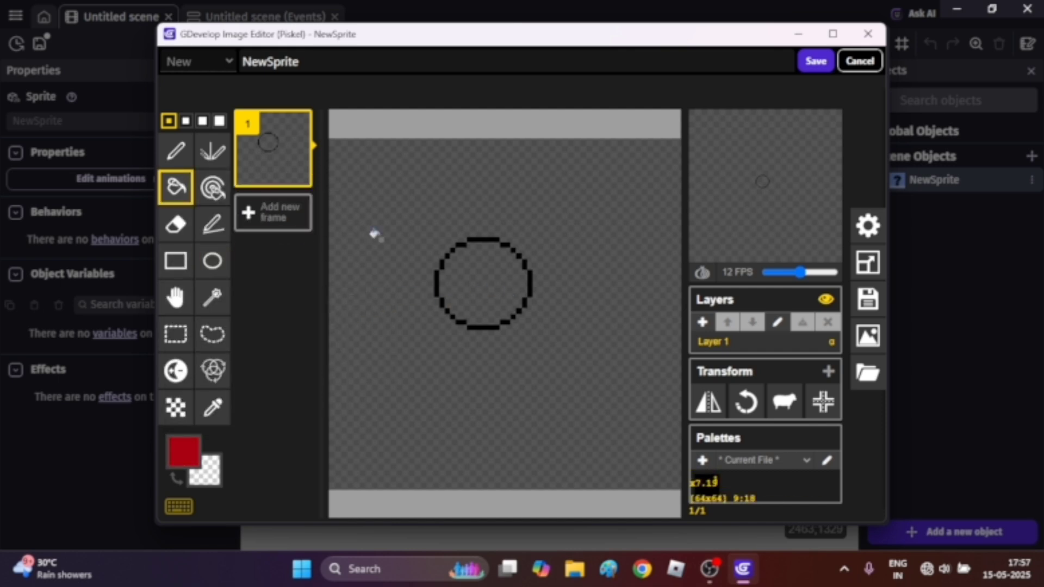
click(497, 285)
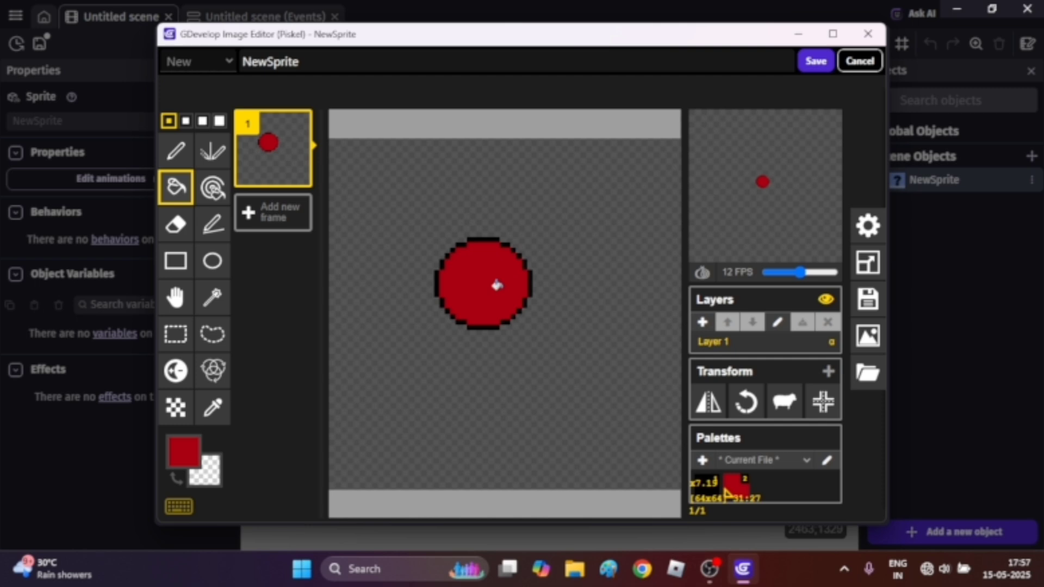
click(822, 403)
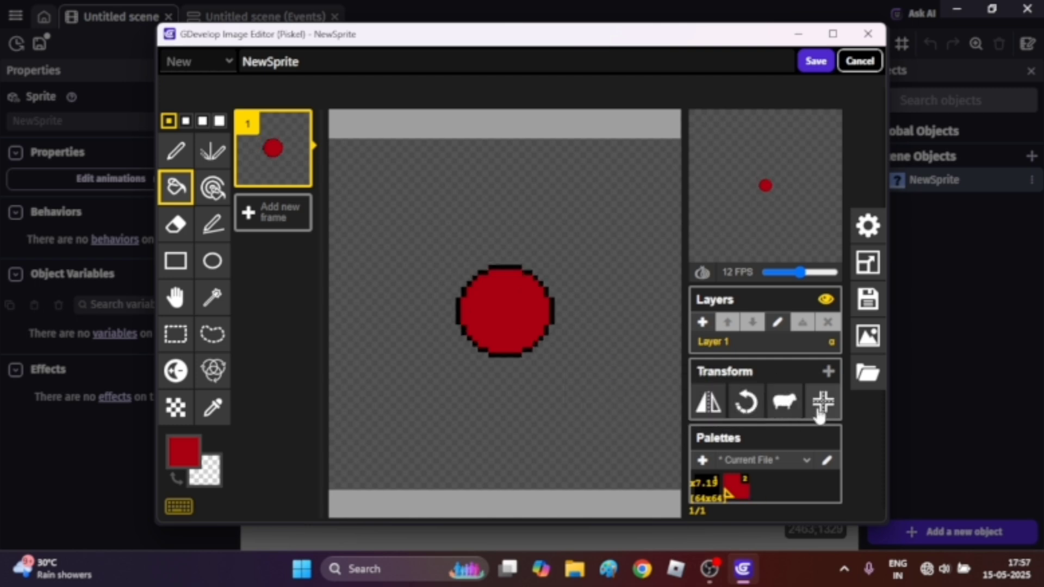
Recolour the inside of the circle with light red #ed4658
click(184, 451)
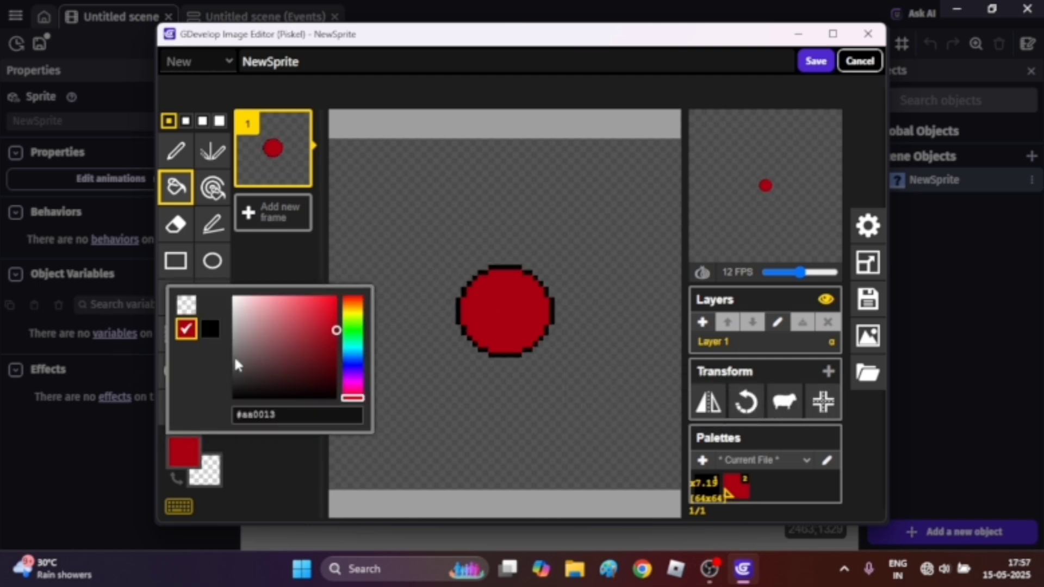
drag(336, 333, 309, 308)
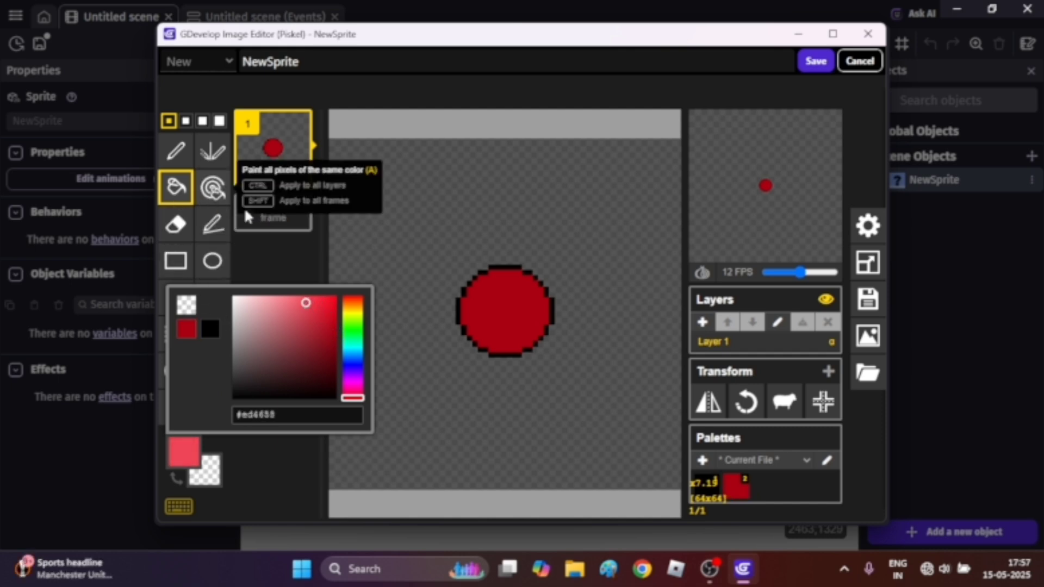
click(468, 314)
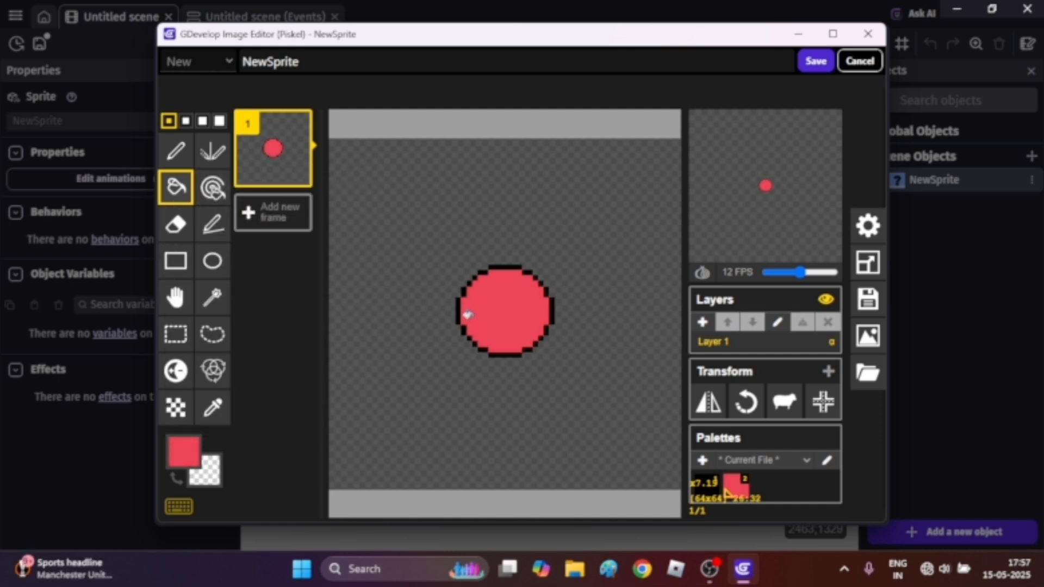
Fill the inside of the circle with purple #4005af
click(184, 453)
drag(353, 366, 353, 372)
drag(313, 341, 333, 328)
click(503, 318)
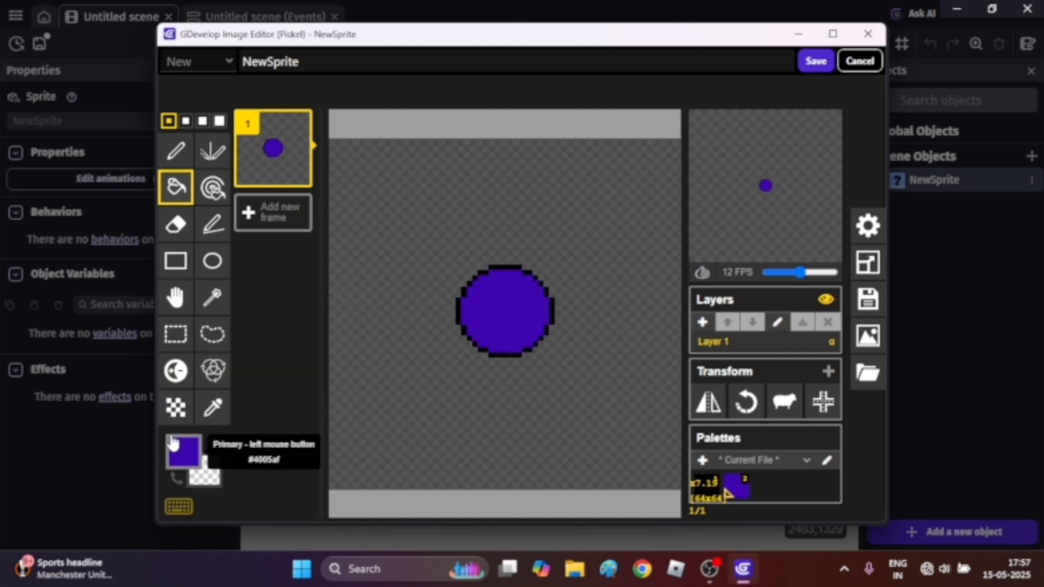
Draw two small dark red eyes on the upper half of the purple circle with the Pen tool
click(183, 451)
click(187, 356)
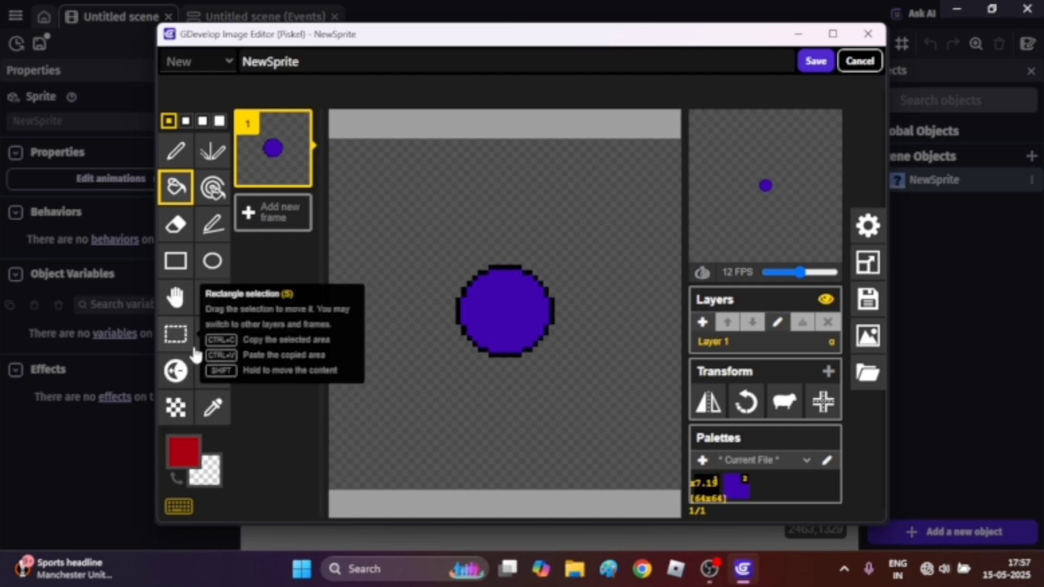
click(174, 150)
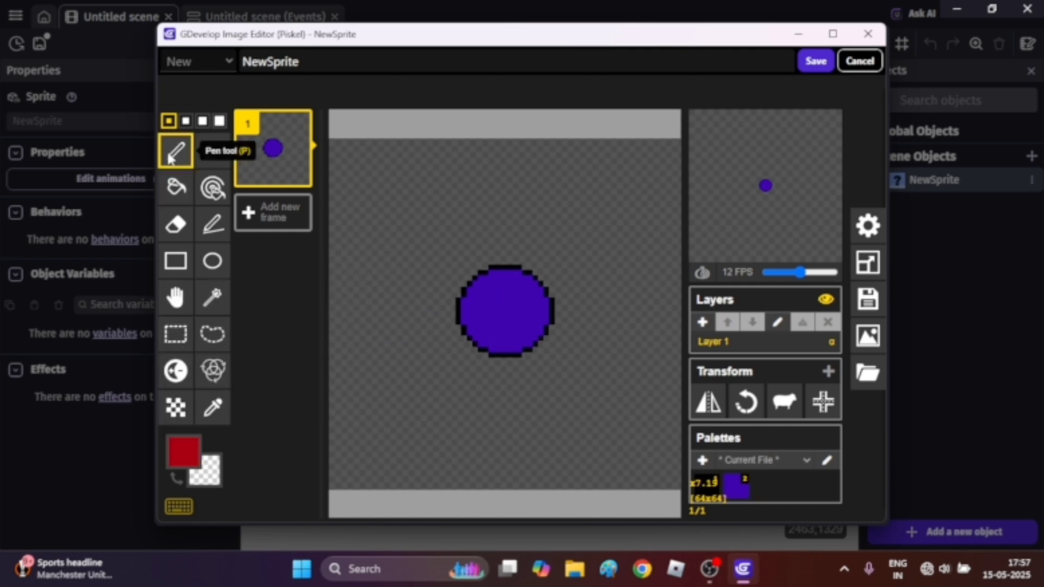
click(486, 295)
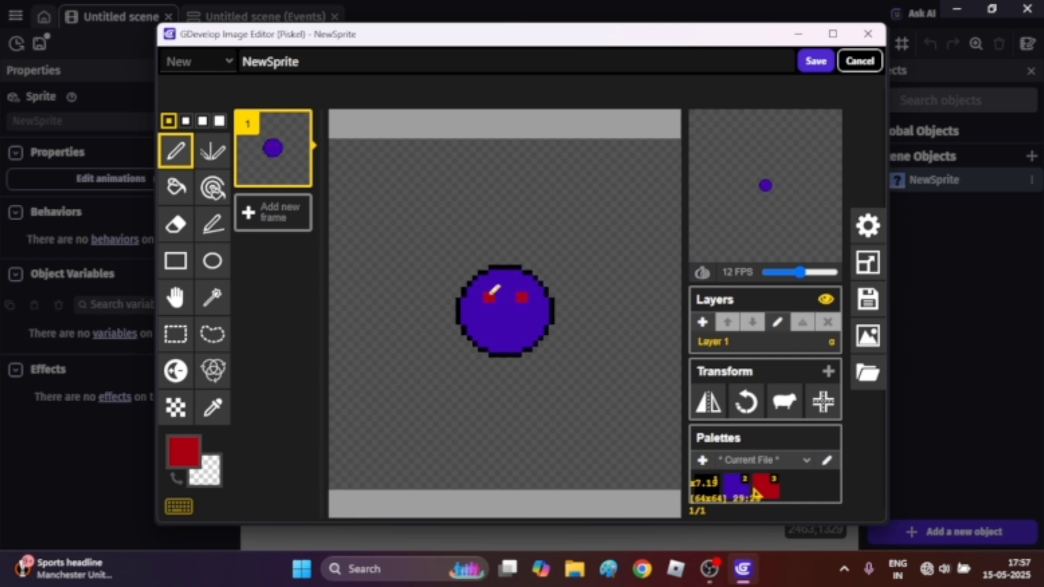
Duplicate the first frame and paint a white #ffffff highlight on each red eye in the copy
click(298, 174)
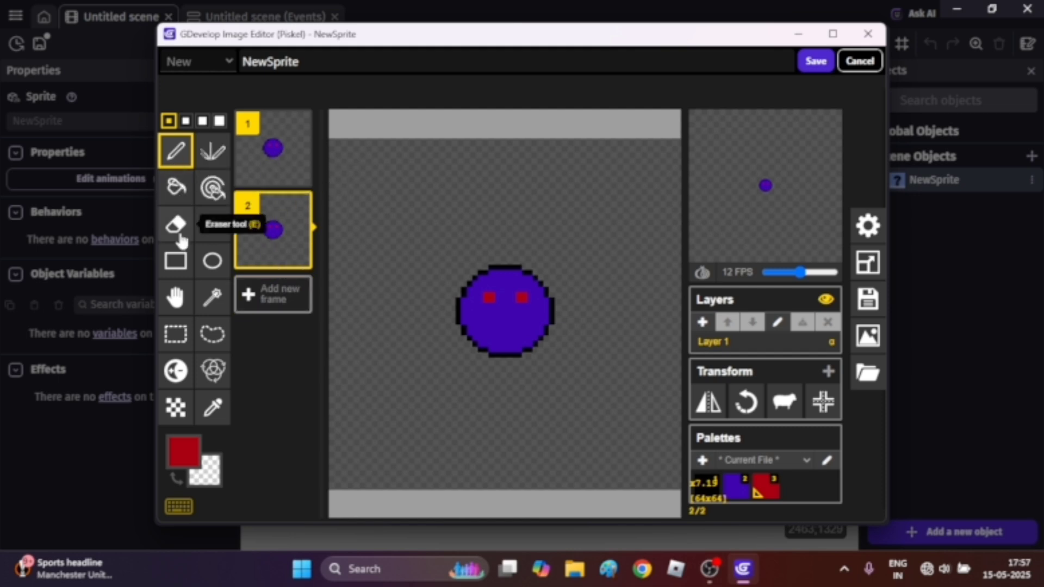
click(184, 451)
drag(244, 335, 217, 281)
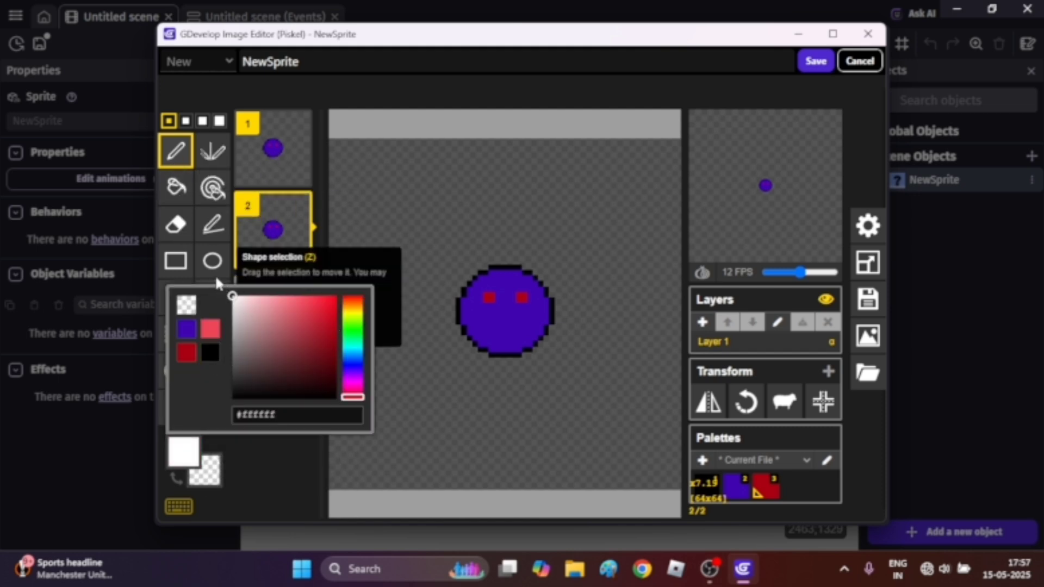
click(491, 295)
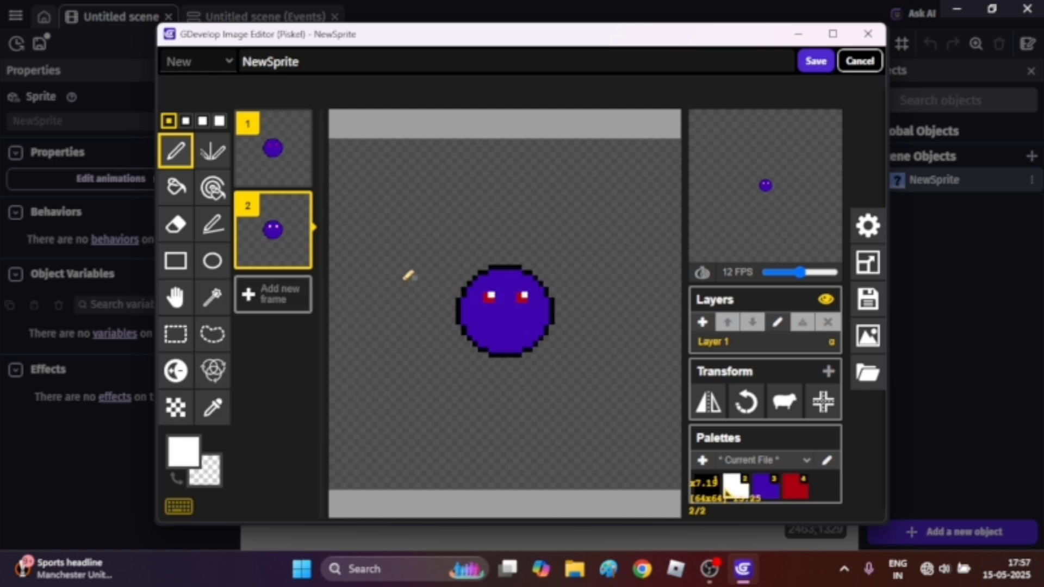
Duplicate the second frame seven times and save the drawing to the sprite's animation
click(306, 255)
click(306, 255)
click(307, 255)
click(306, 255)
click(306, 255)
click(306, 254)
click(306, 255)
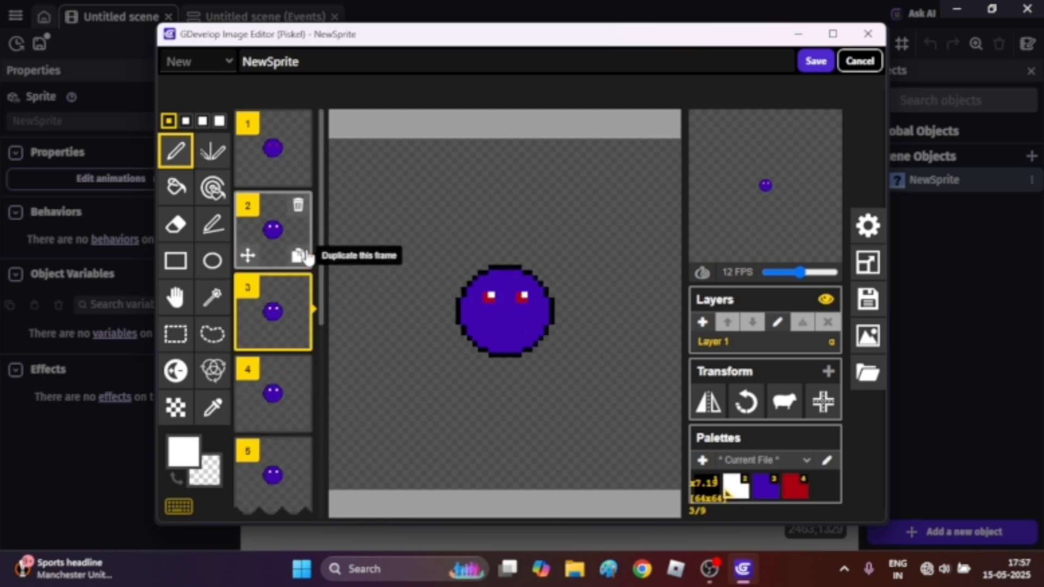
click(822, 62)
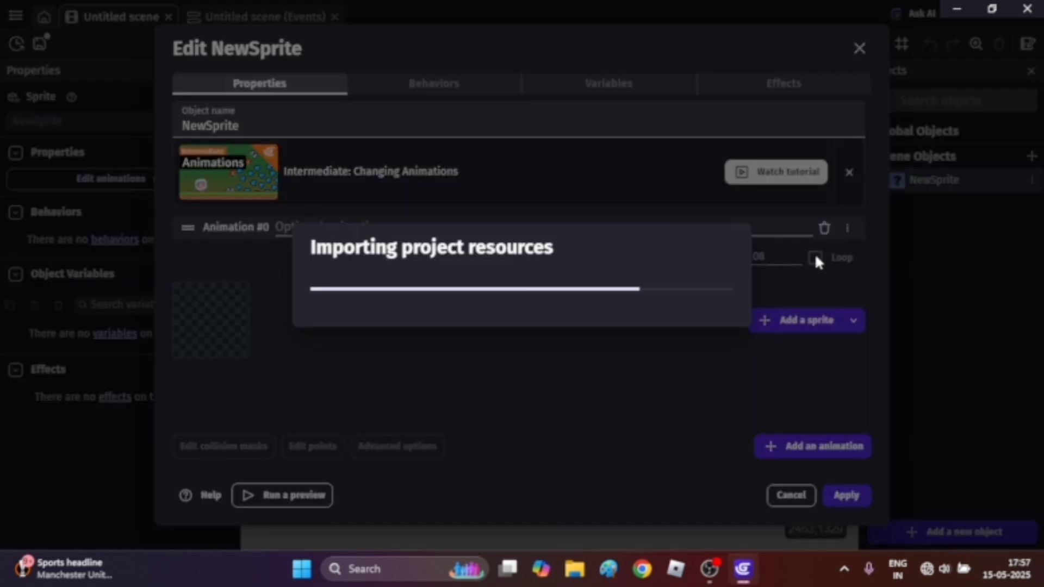
Turn on looping for Animation #0 and name it idle
click(816, 258)
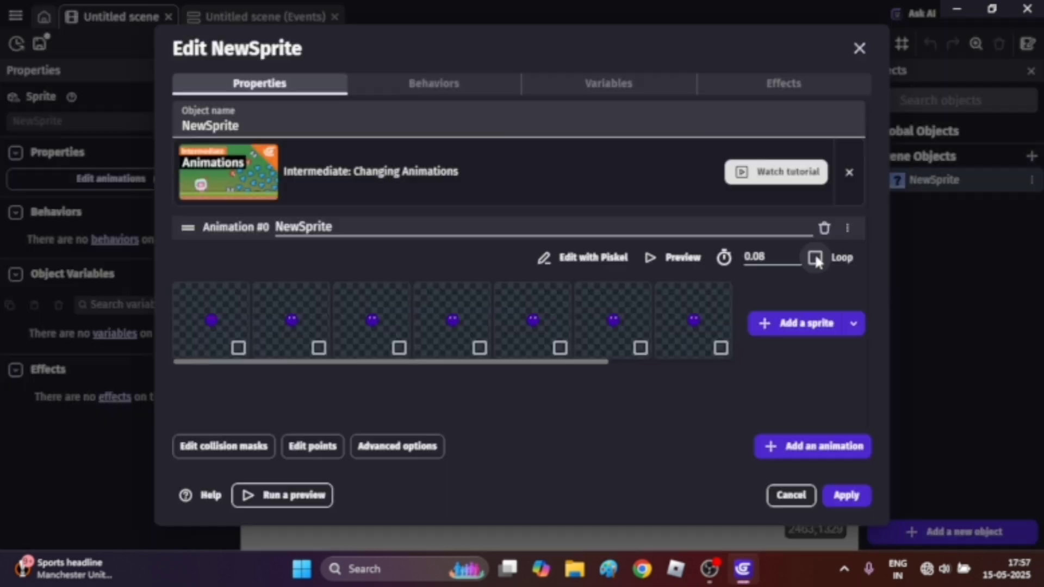
drag(332, 225, 270, 229)
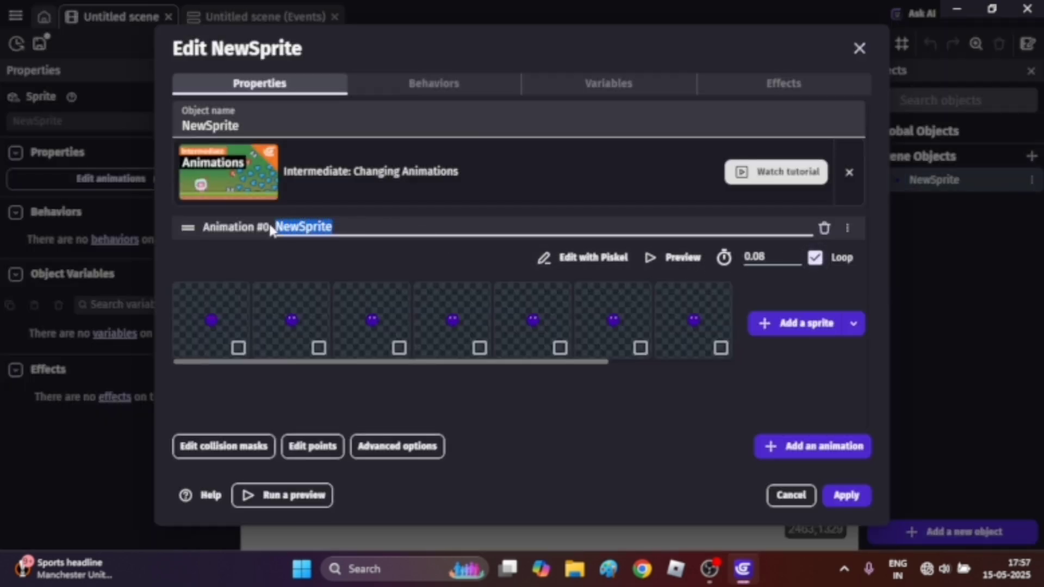
key(BackSpace)
text(idle)
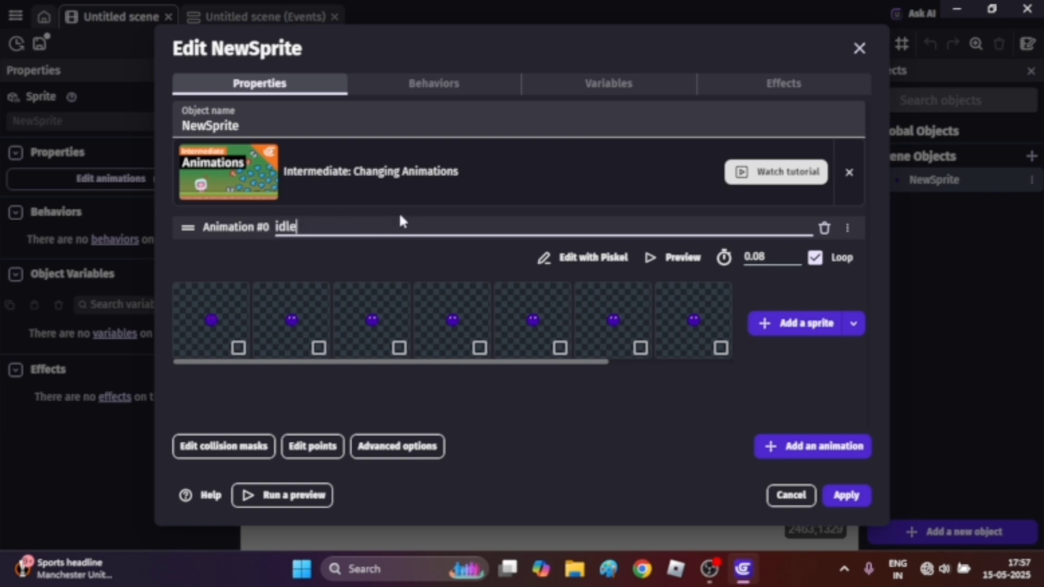
Rename the sprite object to player
drag(263, 125, 179, 135)
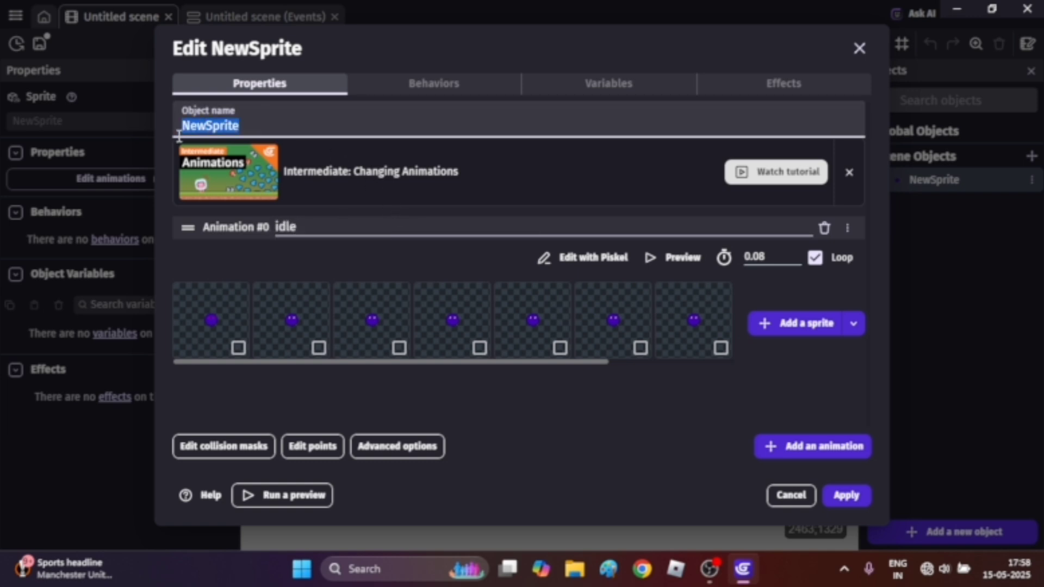
key(BackSpace)
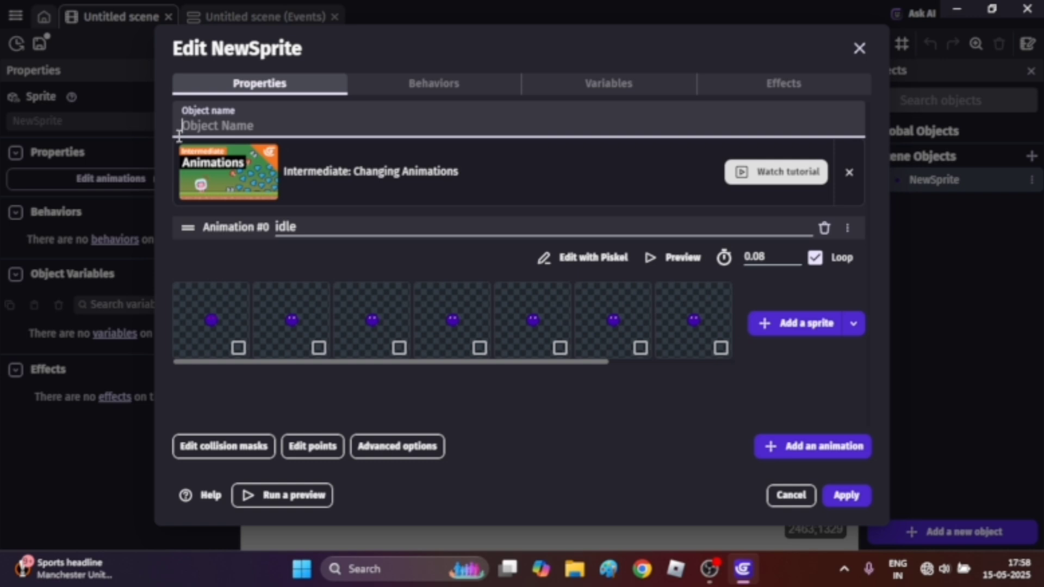
text(player)
click(544, 149)
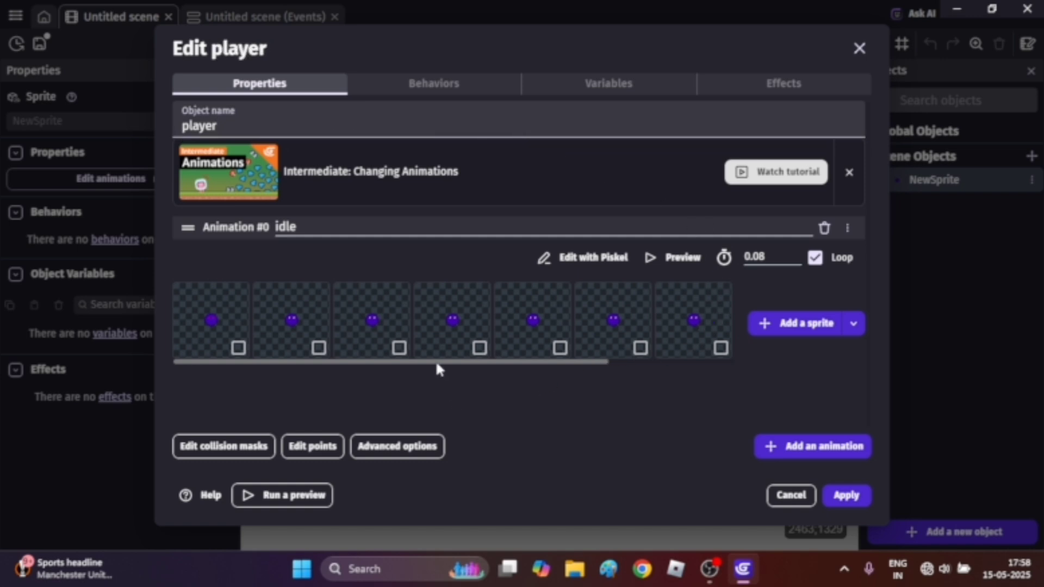
Copy the entire canvas of the idle animation's second frame in Piskel and close the editor without saving
click(574, 259)
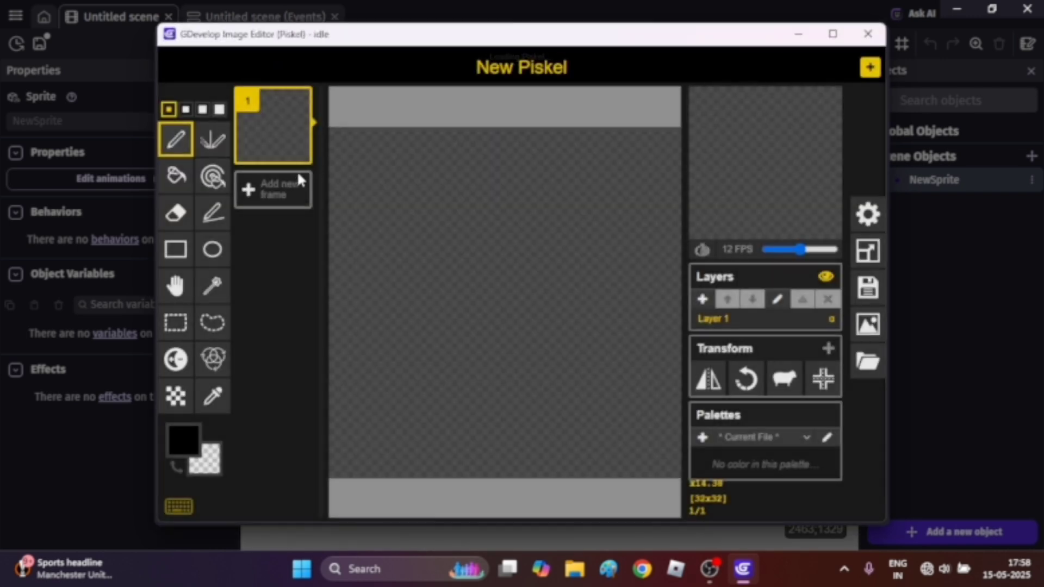
click(255, 242)
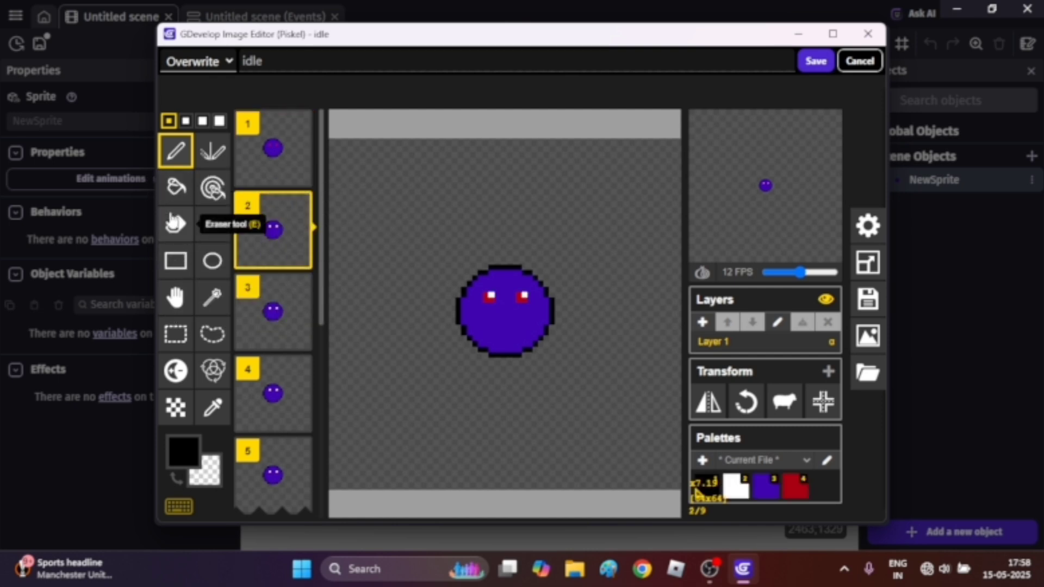
click(175, 334)
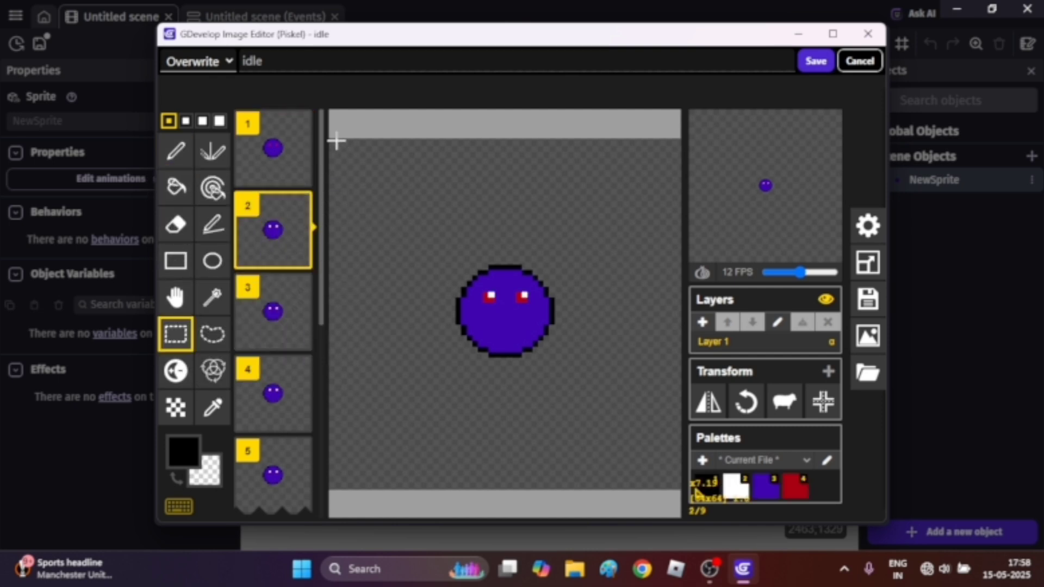
drag(329, 140, 708, 522)
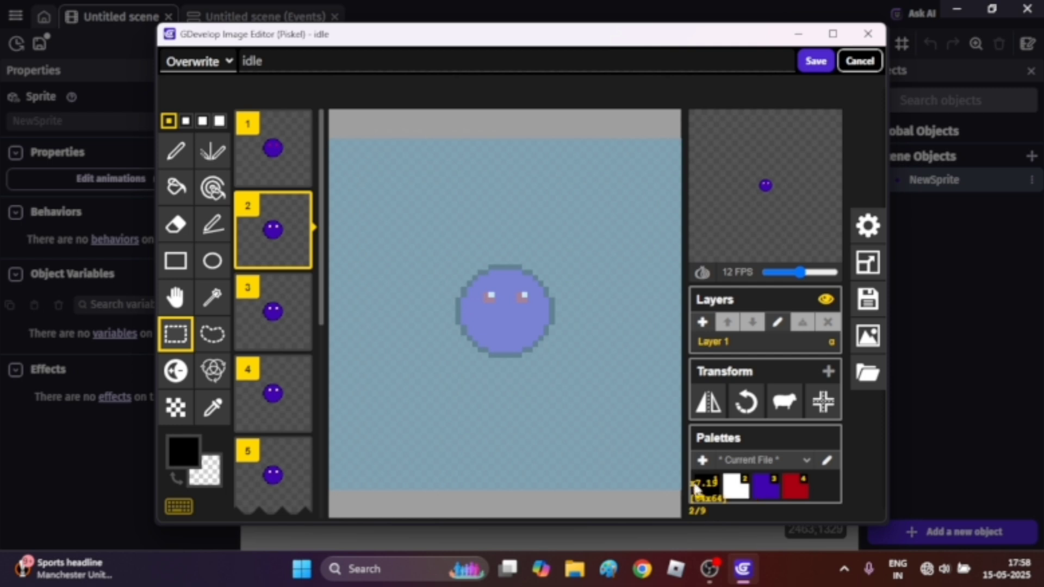
click(867, 65)
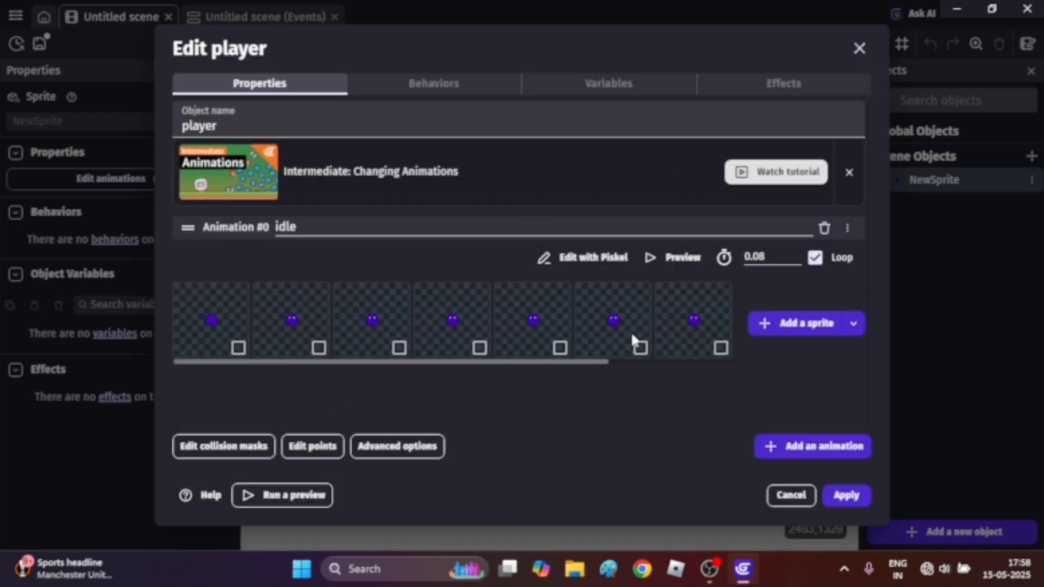
Add a second animation to the player object and name it run
click(810, 448)
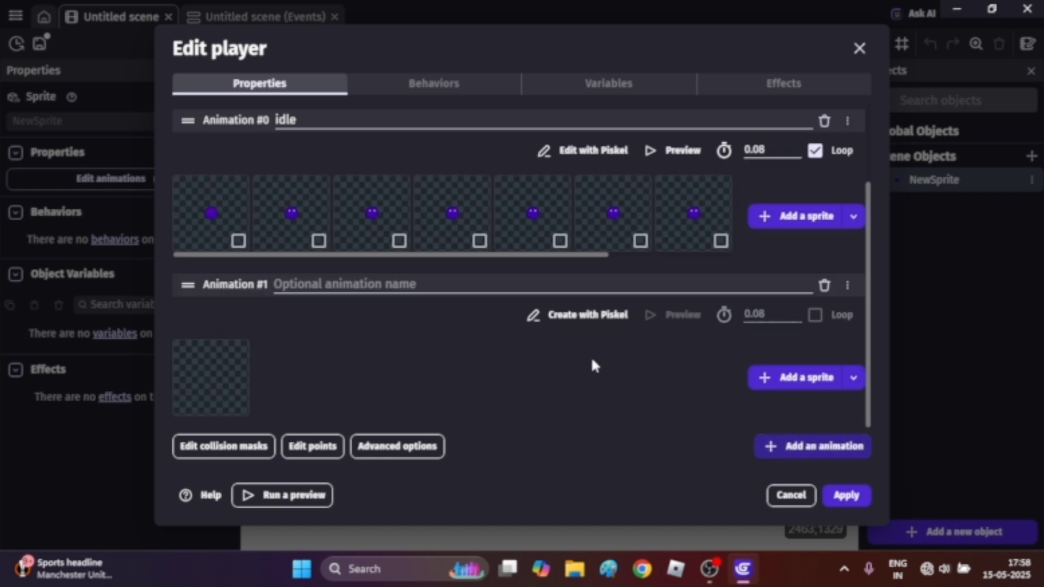
click(319, 284)
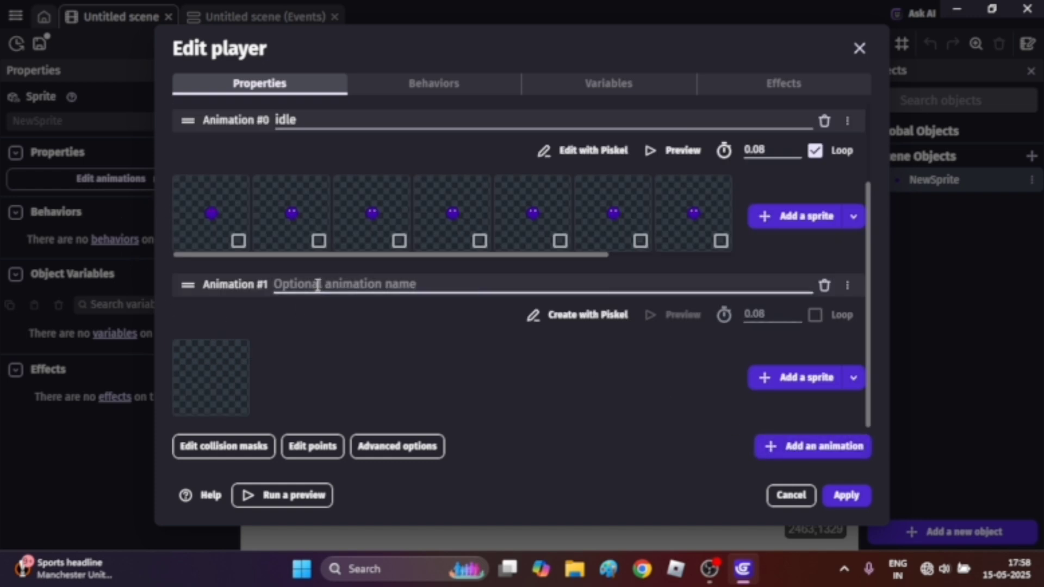
text(run)
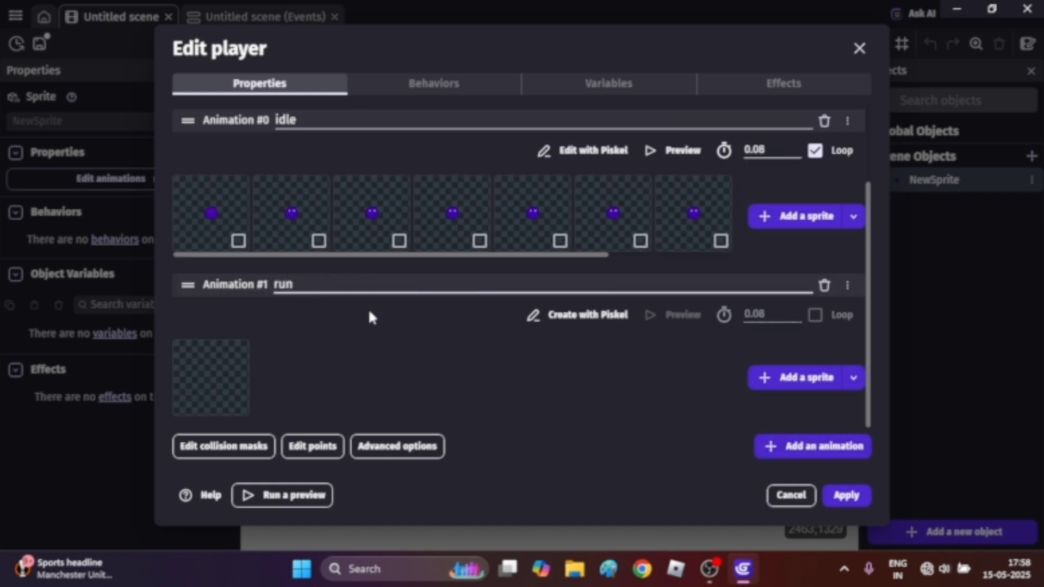
Create the run animation's image in Piskel, paste the copied ball into its first frame, and duplicate that frame three times
click(609, 315)
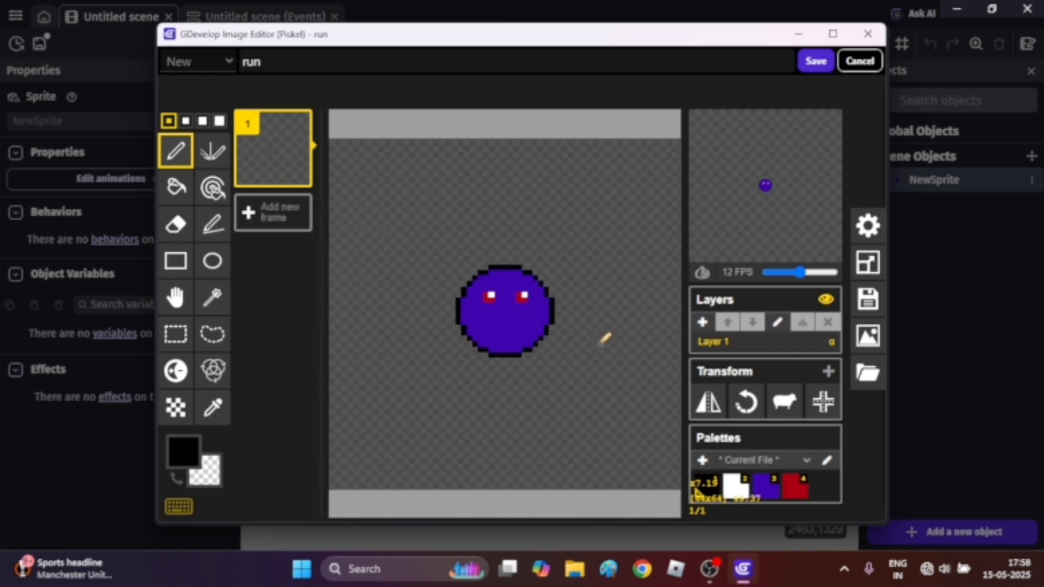
click(295, 175)
click(294, 175)
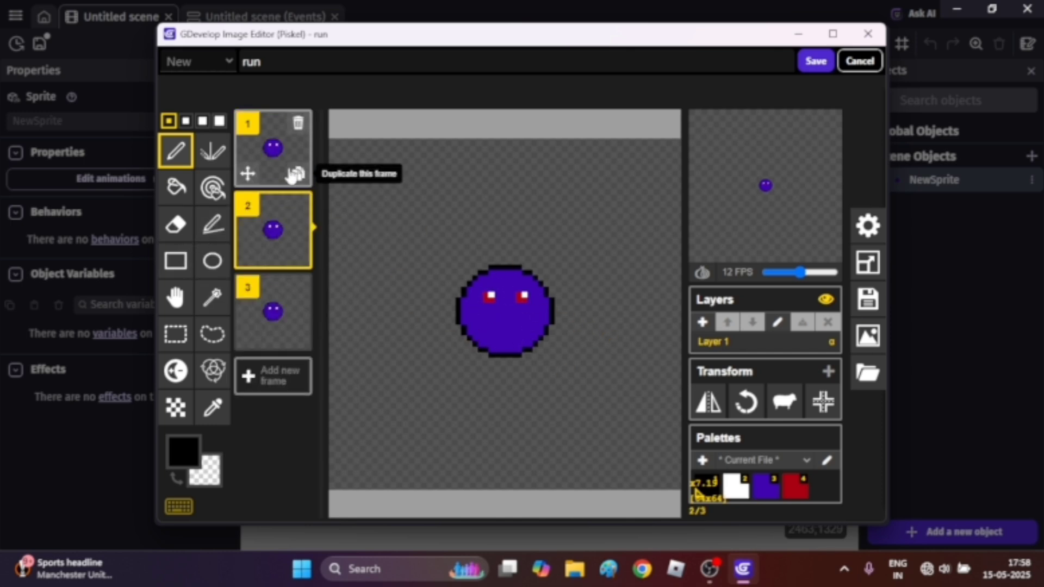
click(294, 175)
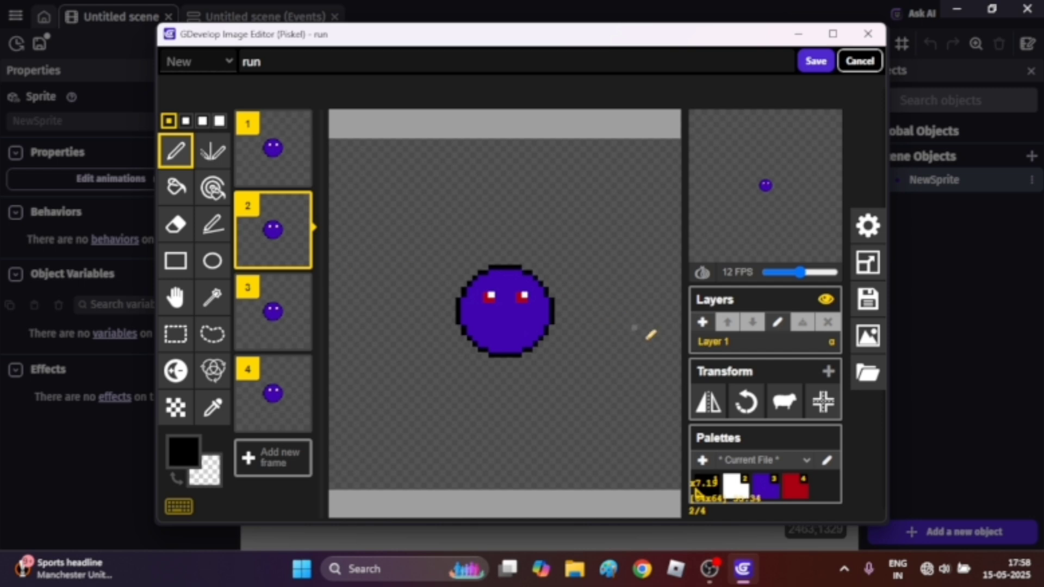
Rotate the ball 90° clockwise in the second frame, 180° in the third, and 90° counter-clockwise in the fourth
click(746, 402)
click(746, 403)
click(746, 402)
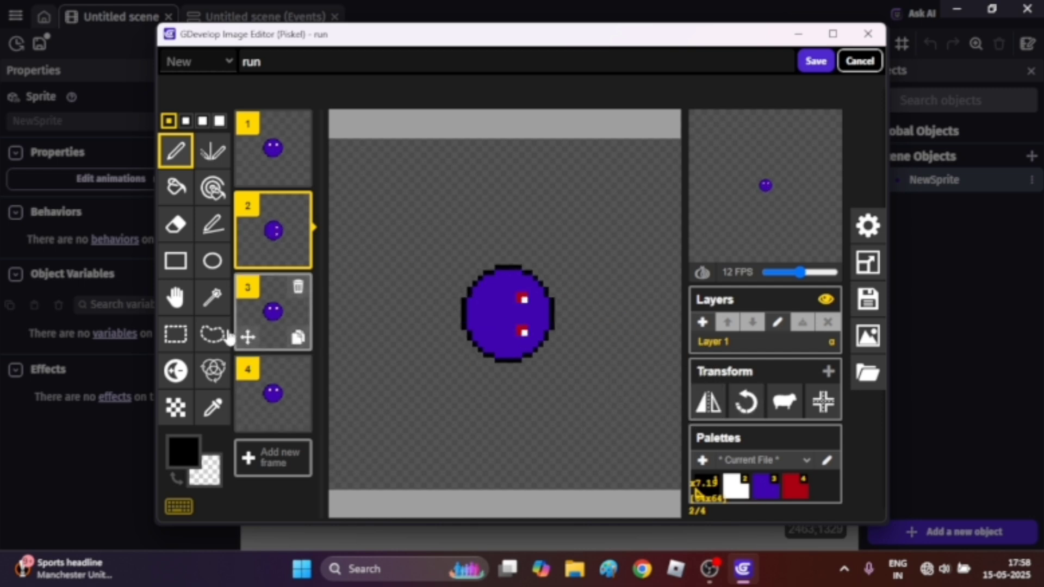
click(278, 311)
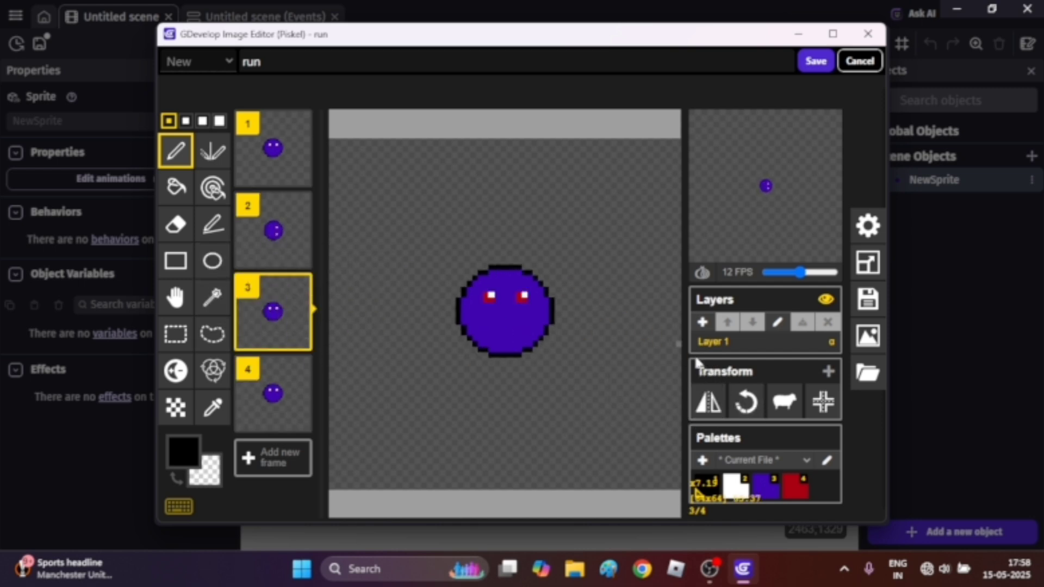
click(746, 403)
click(746, 402)
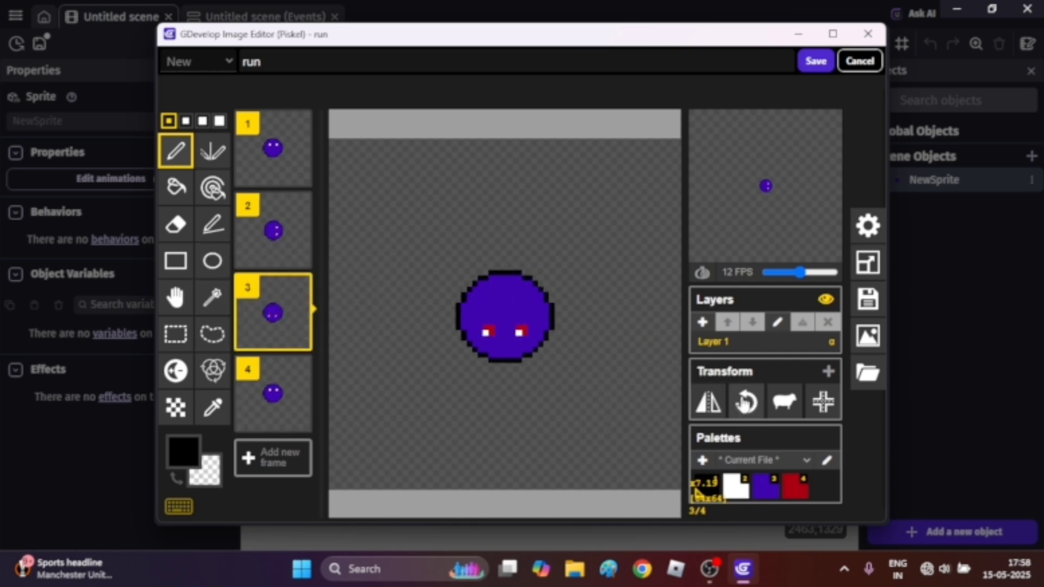
click(265, 405)
click(746, 403)
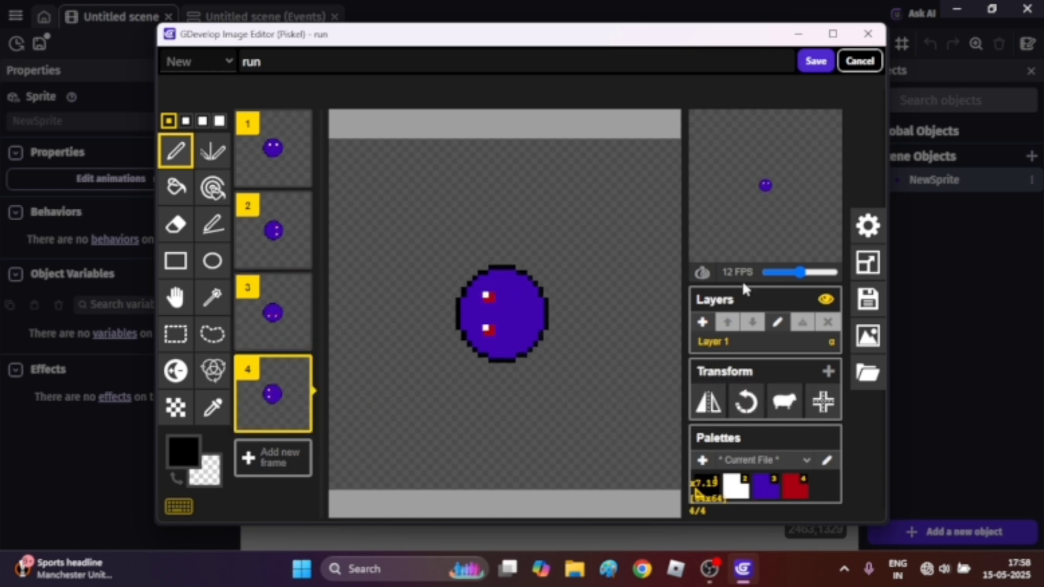
Save the rotated frames to the run animation, turn on its looping, and apply the player's edits
click(816, 61)
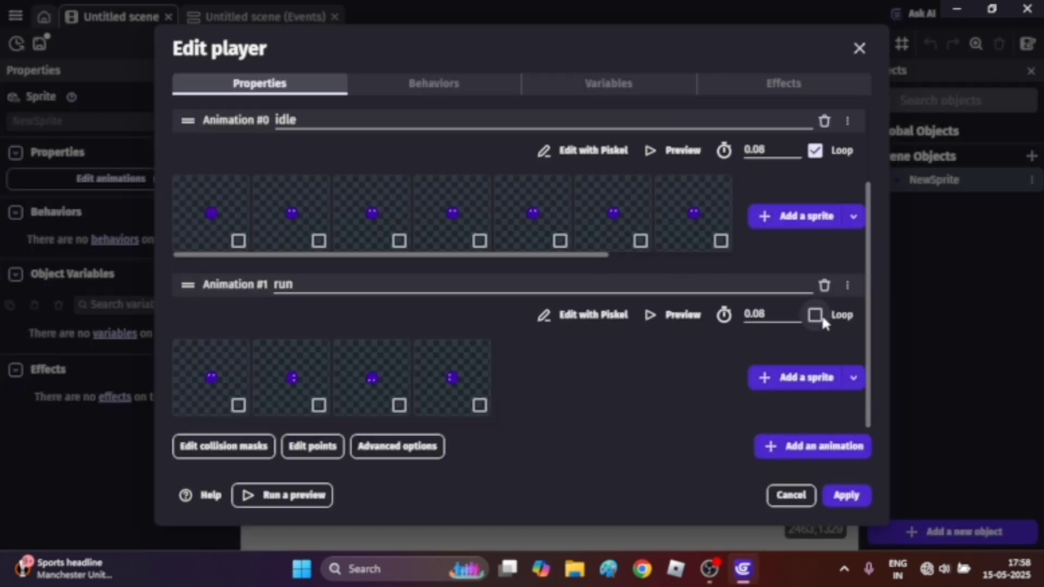
click(840, 496)
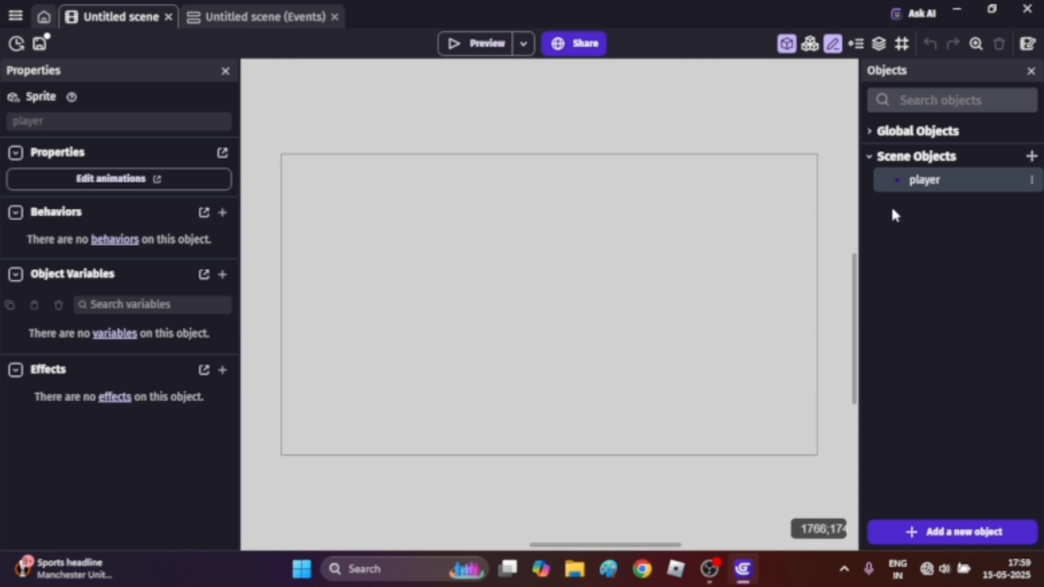
Place a player instance in the scene at about X 770, Y 415
drag(660, 232, 499, 276)
scroll(503, 283, up, 3)
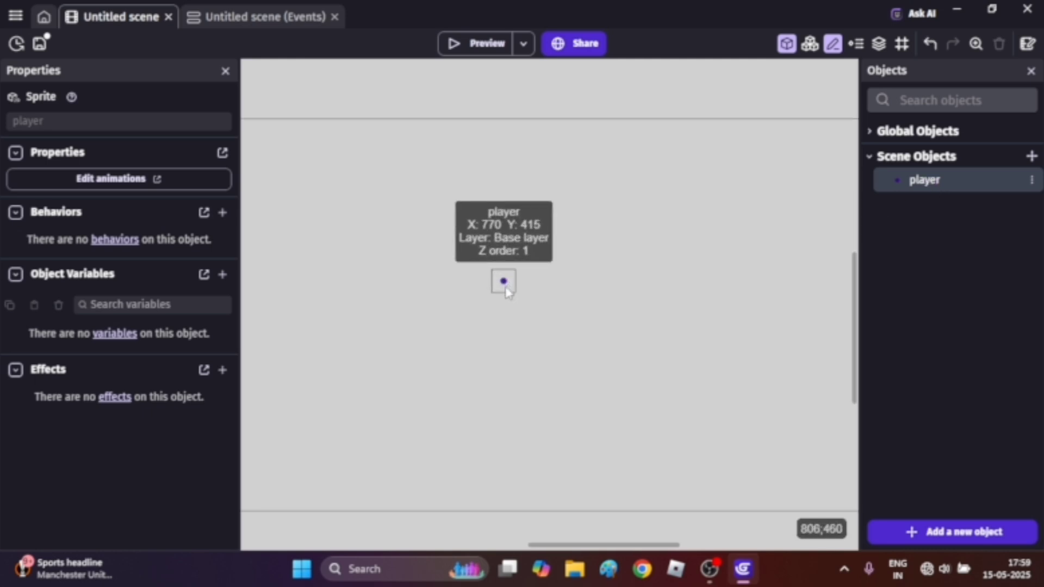
scroll(738, 363, down, 1)
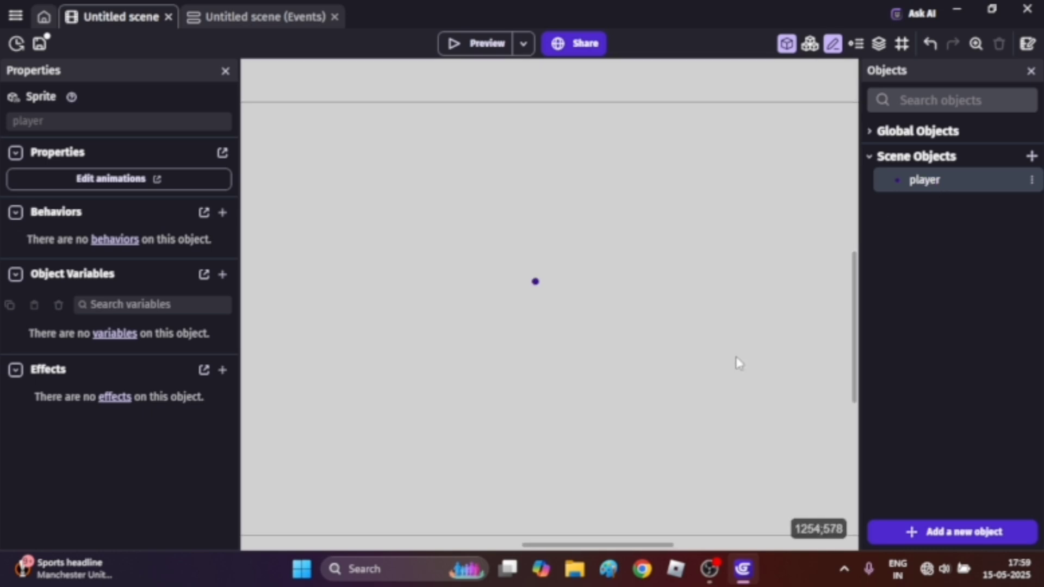
Add a new Tiled Sprite object from scratch and start creating its image in Piskel
click(926, 531)
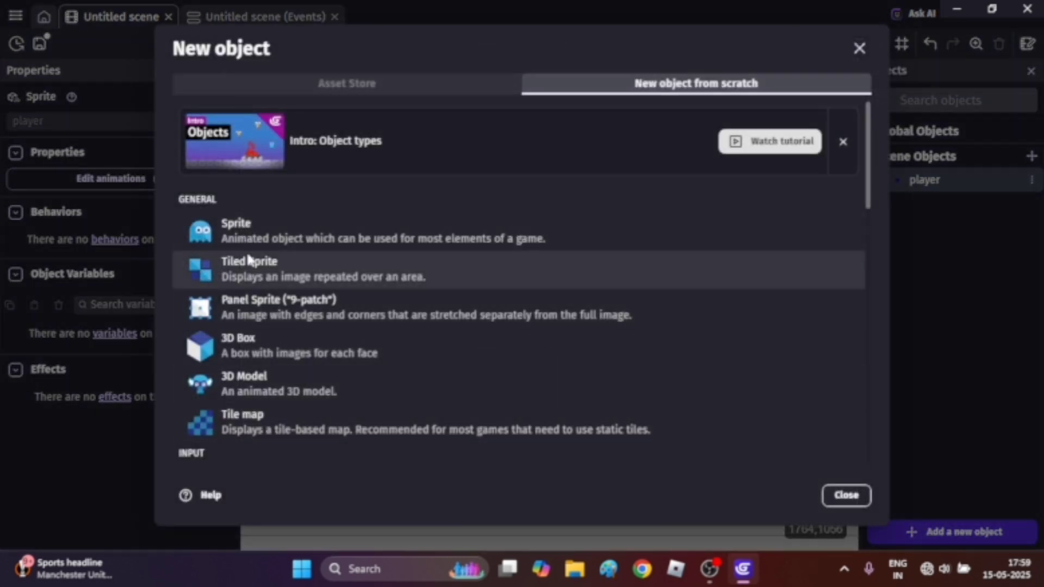
click(249, 262)
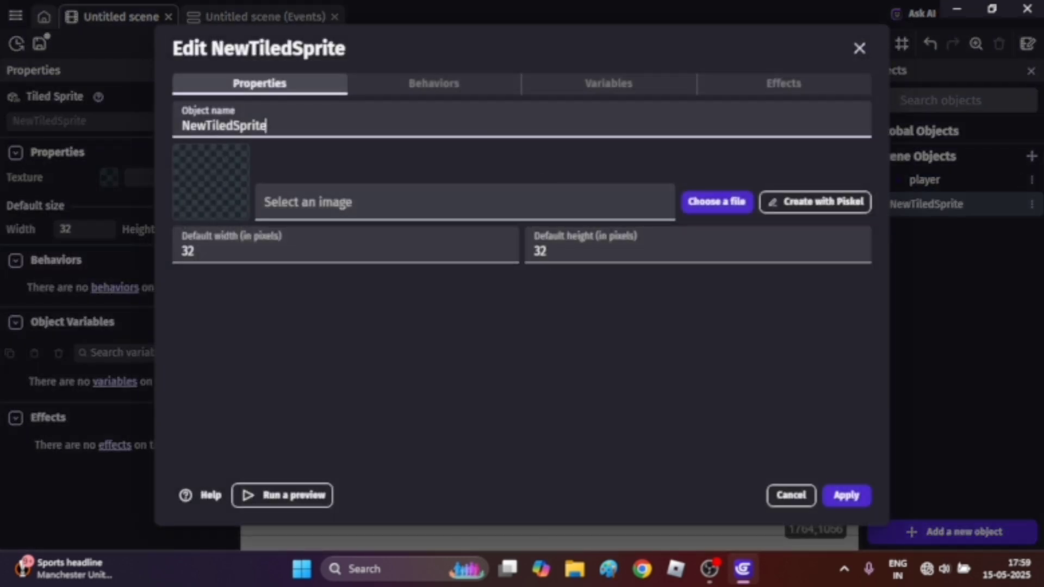
click(838, 205)
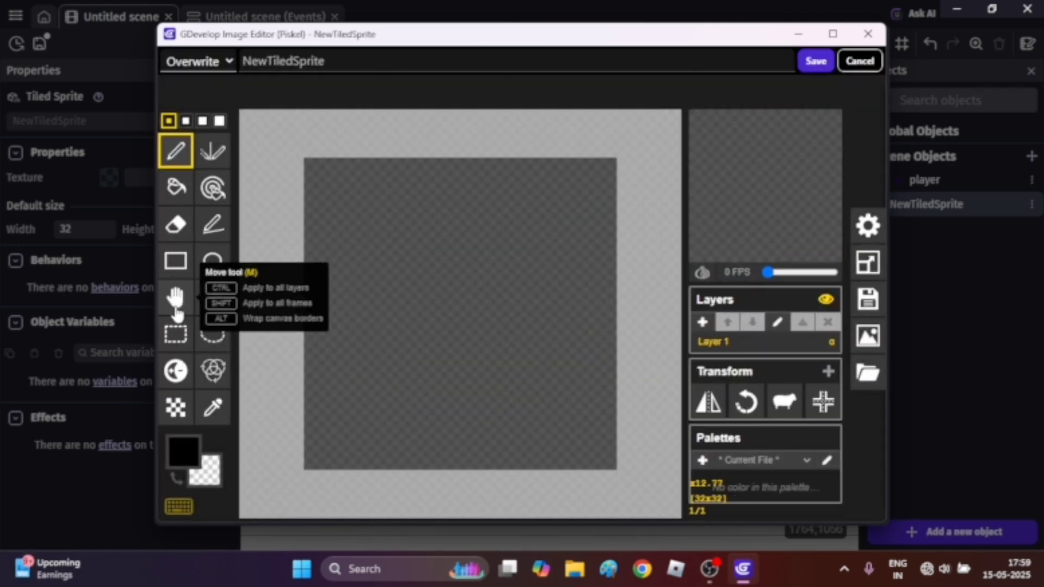
Draw a wavy orange #e84d00 line across the width of the 32x32 canvas and fill the area below it
click(183, 451)
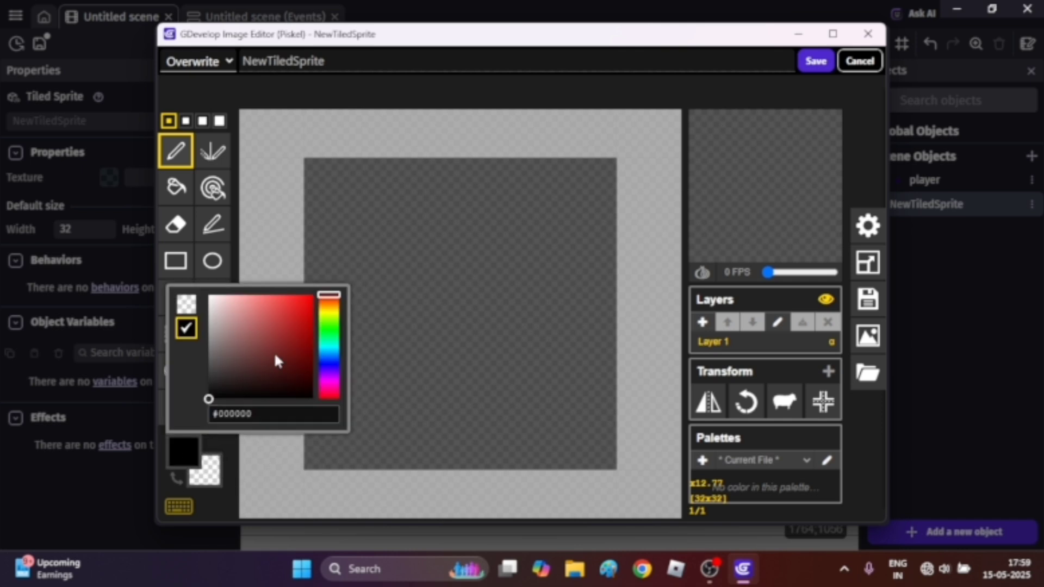
mouse_move(327, 307)
mouse_down()
mouse_move(316, 309)
mouse_move(324, 320)
mouse_move(326, 303)
mouse_up()
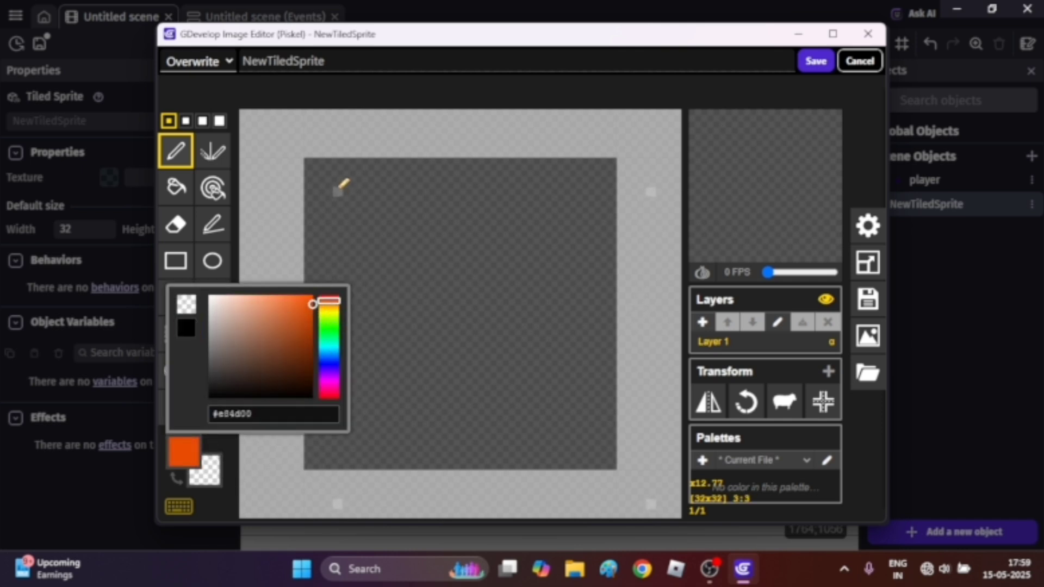
mouse_move(308, 269)
mouse_down()
mouse_move(384, 250)
mouse_move(473, 280)
mouse_move(614, 261)
mouse_up()
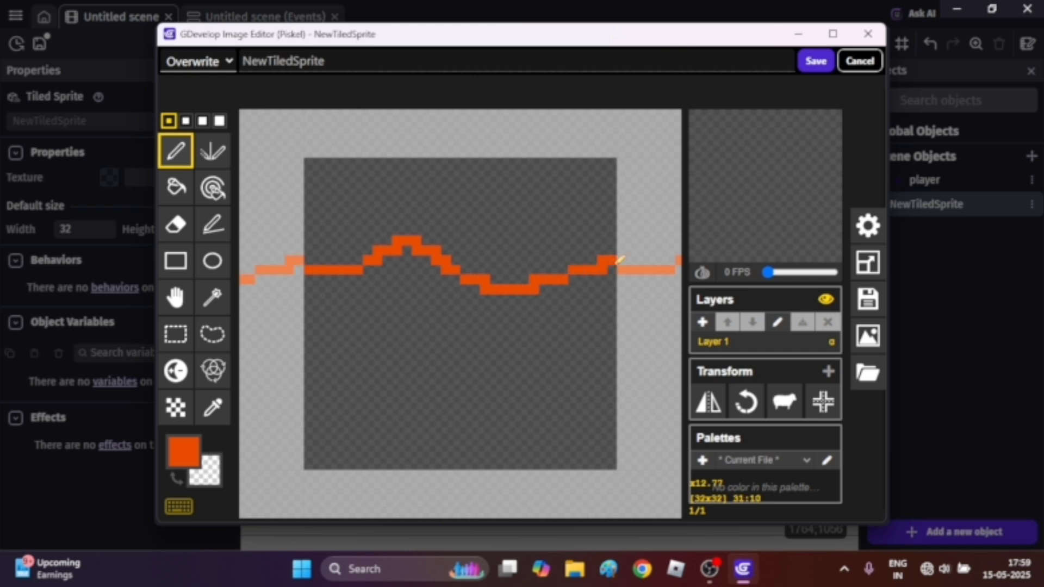
click(176, 188)
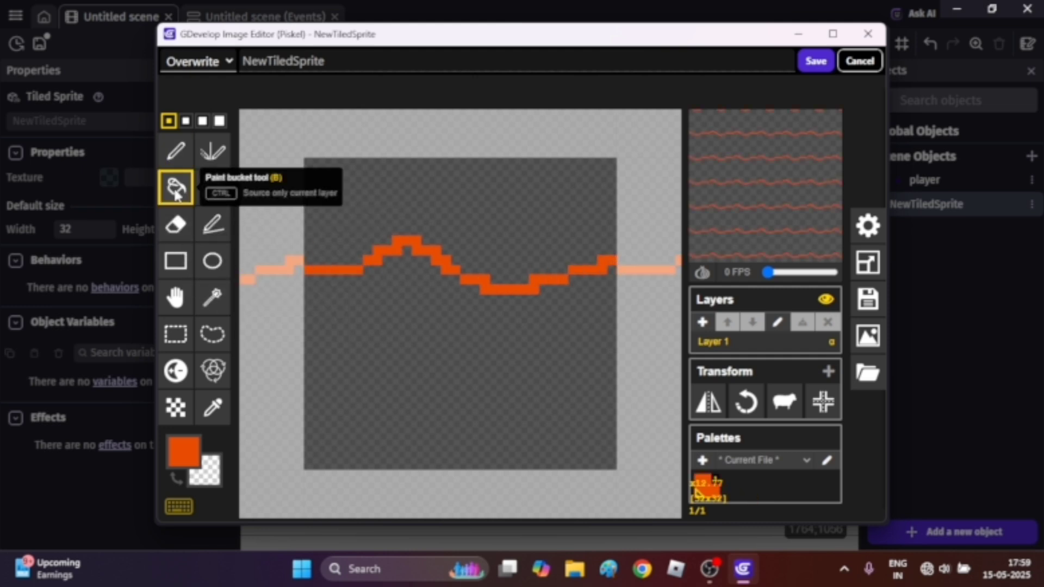
click(313, 316)
Fill the area above the wavy edge with yellow #ffc500, then save the image and apply the tiled sprite
click(169, 445)
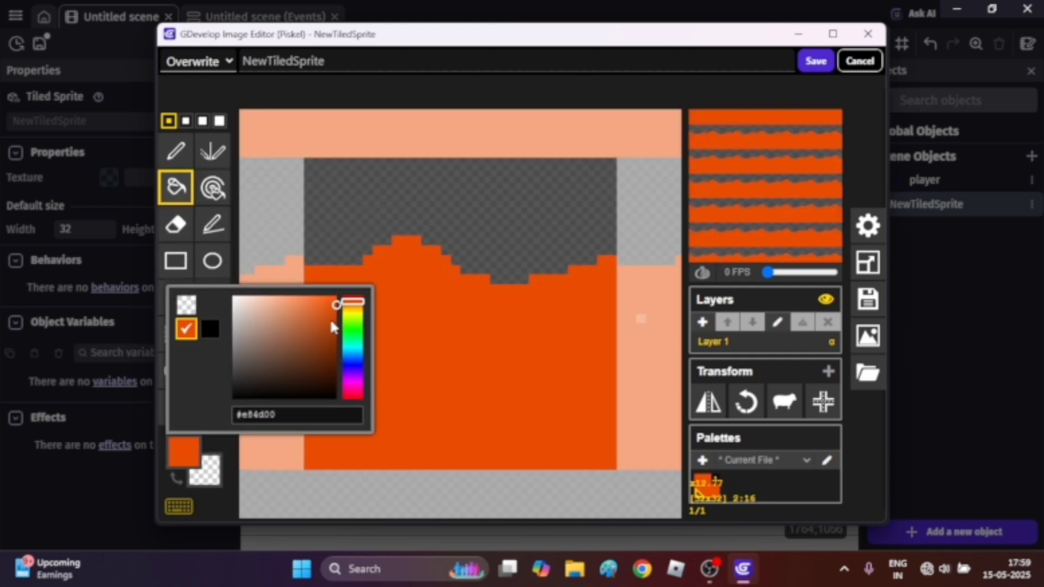
drag(354, 317, 354, 308)
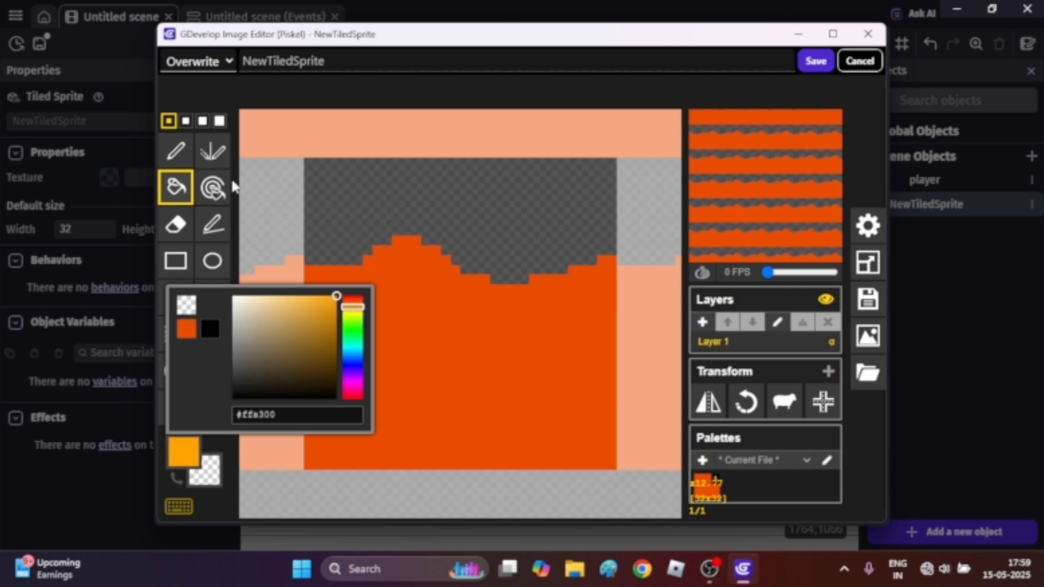
click(360, 311)
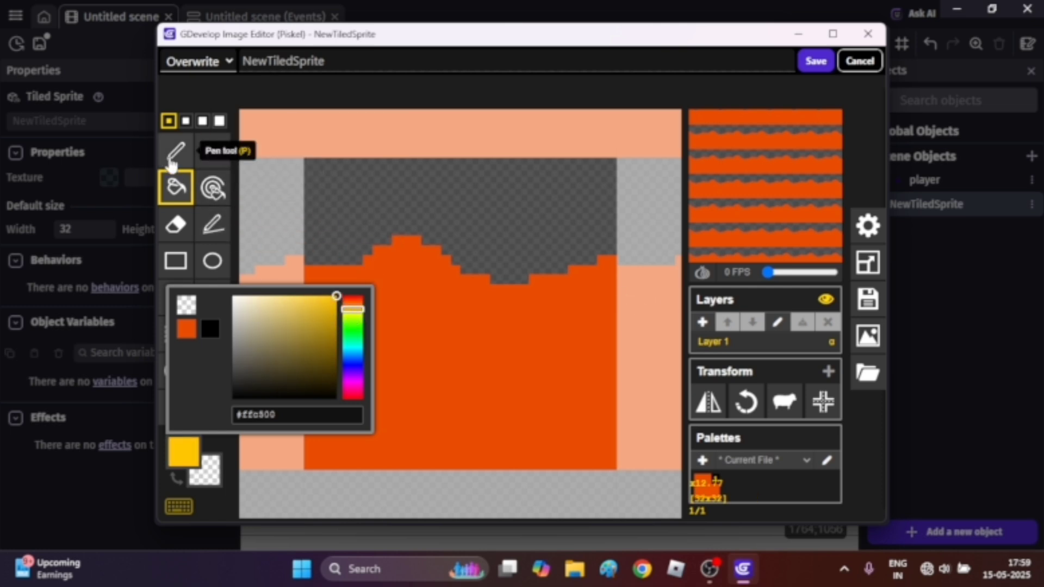
click(385, 182)
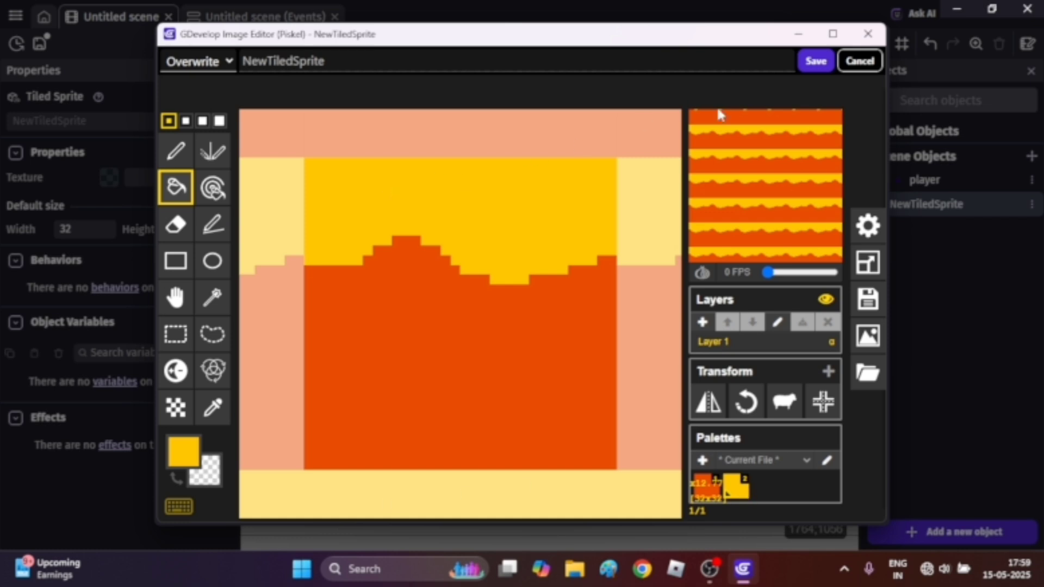
click(816, 61)
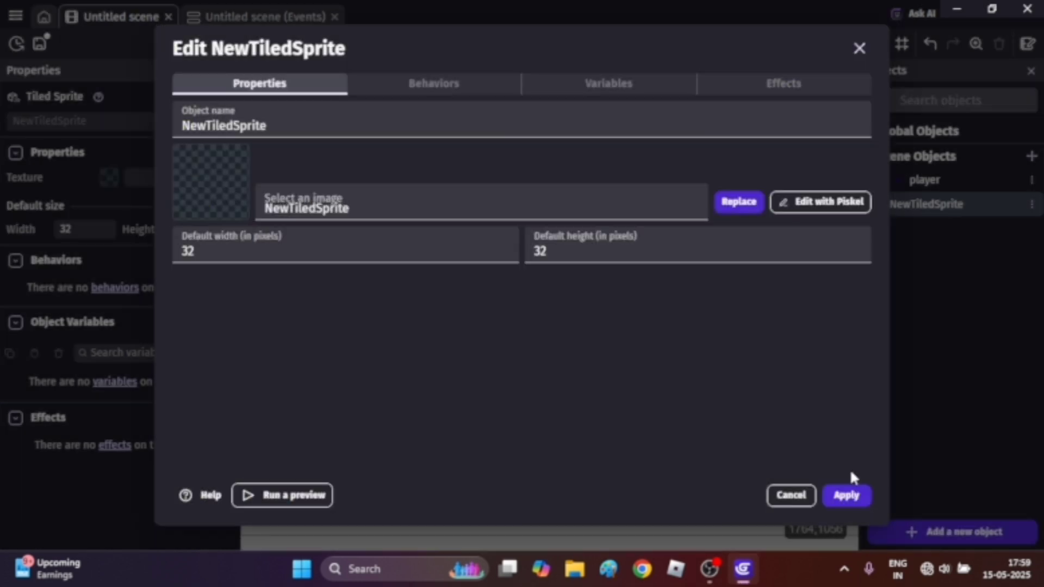
click(848, 496)
Place the tiled sprite in the scene as a long horizontal platform and move the player just above its left end
drag(965, 213, 650, 307)
click(606, 240)
drag(533, 289, 430, 297)
click(497, 289)
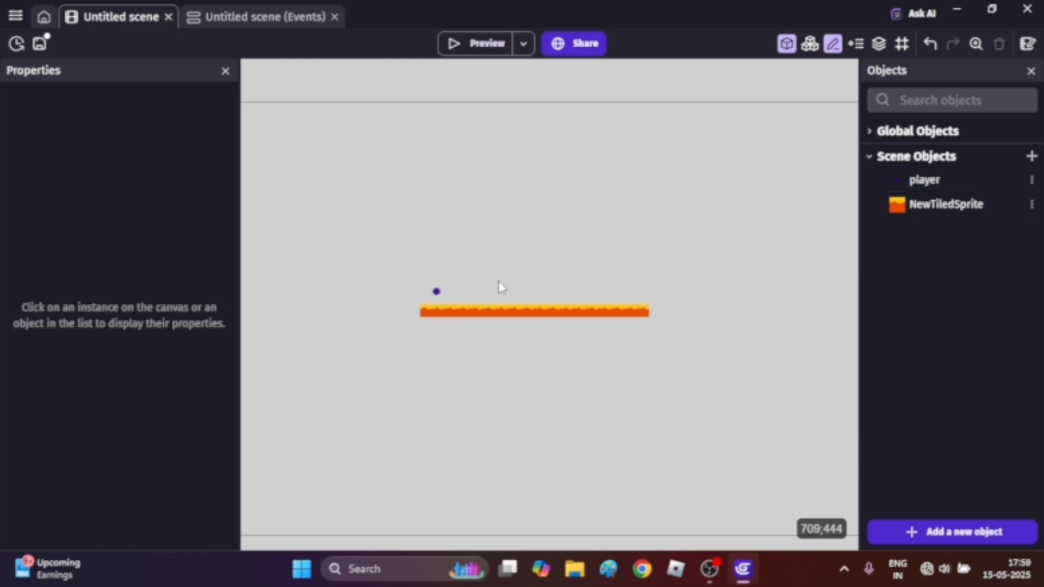
Add the Platformer character behavior to the player object
double_click(436, 292)
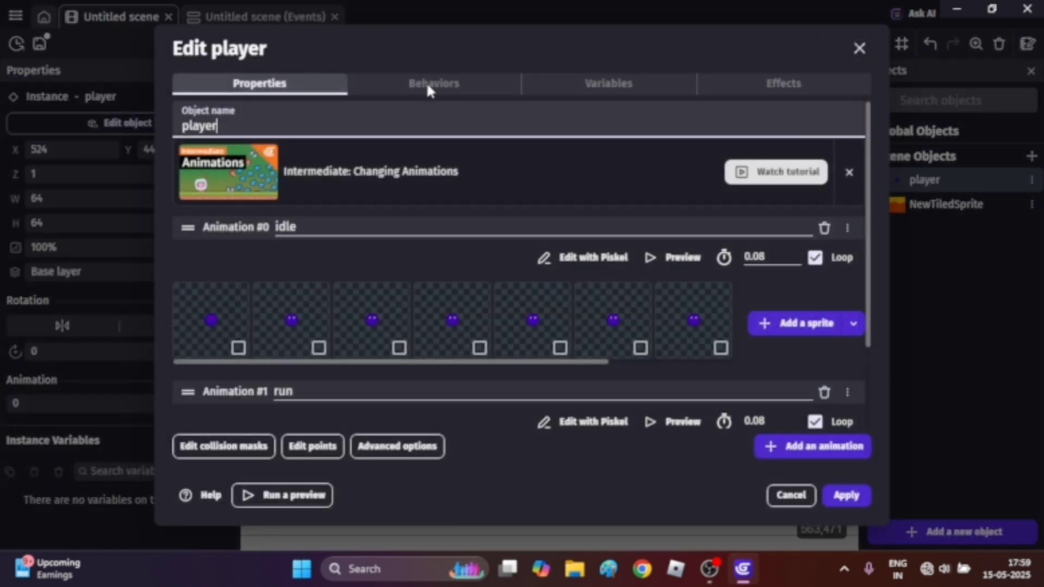
click(429, 85)
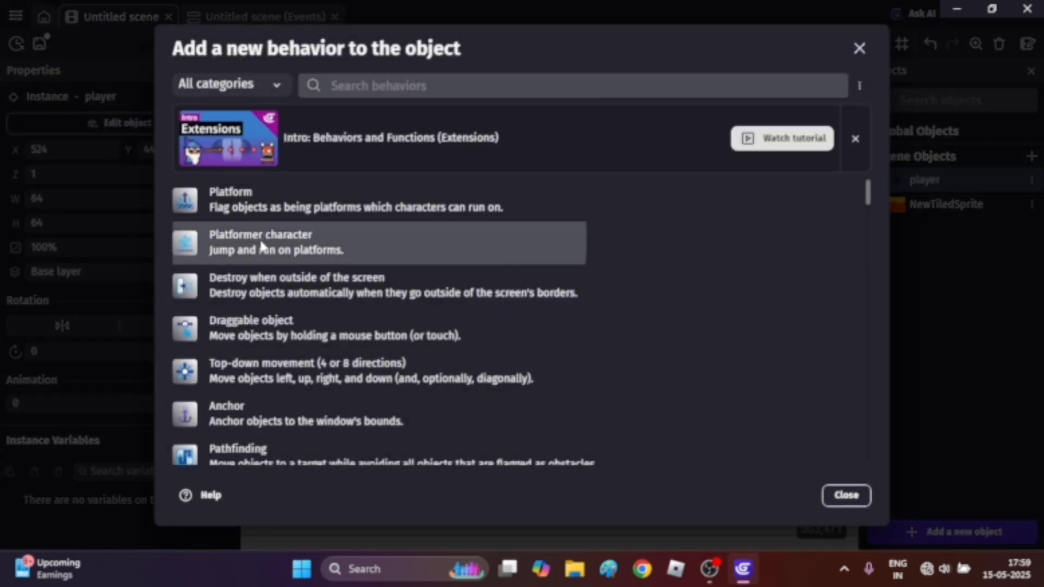
click(260, 244)
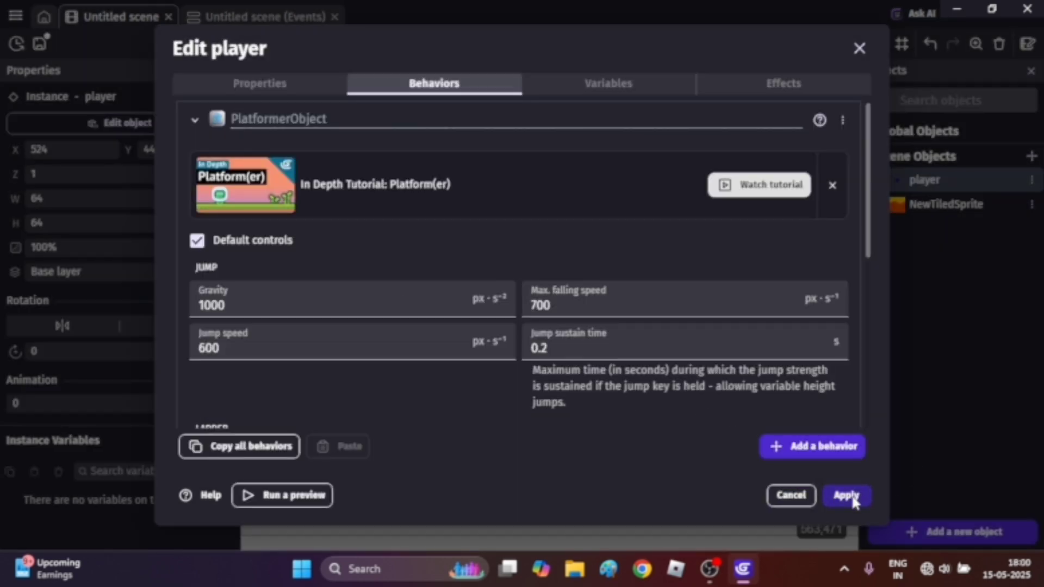
Apply the player object's Platformer character settings with their default values and deselect the player in the scene
scroll(598, 369, down, 5)
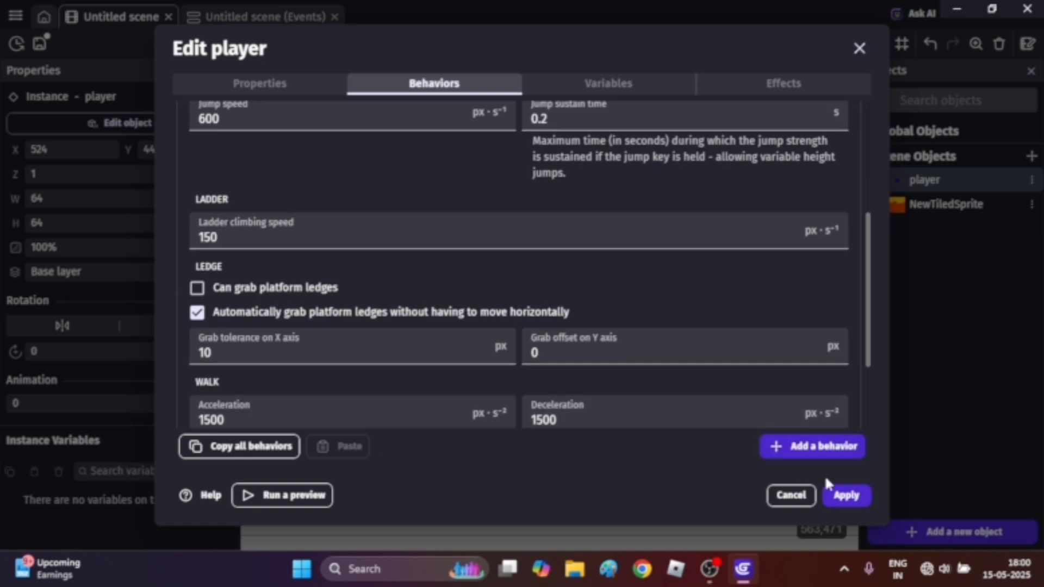
click(846, 495)
click(482, 366)
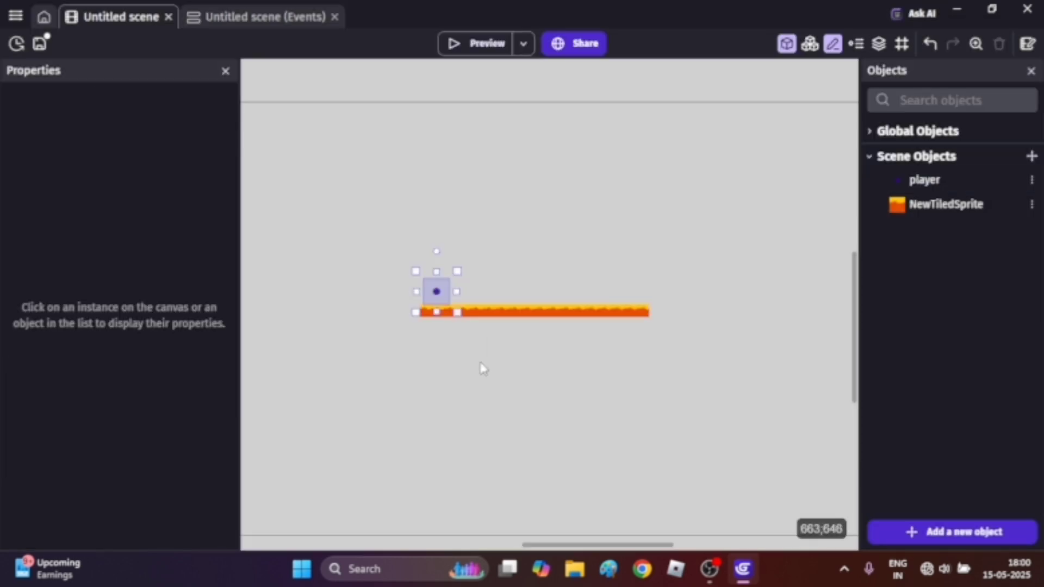
Add the Platform behavior to the NewTiledSprite object and apply it
click(466, 312)
double_click(467, 311)
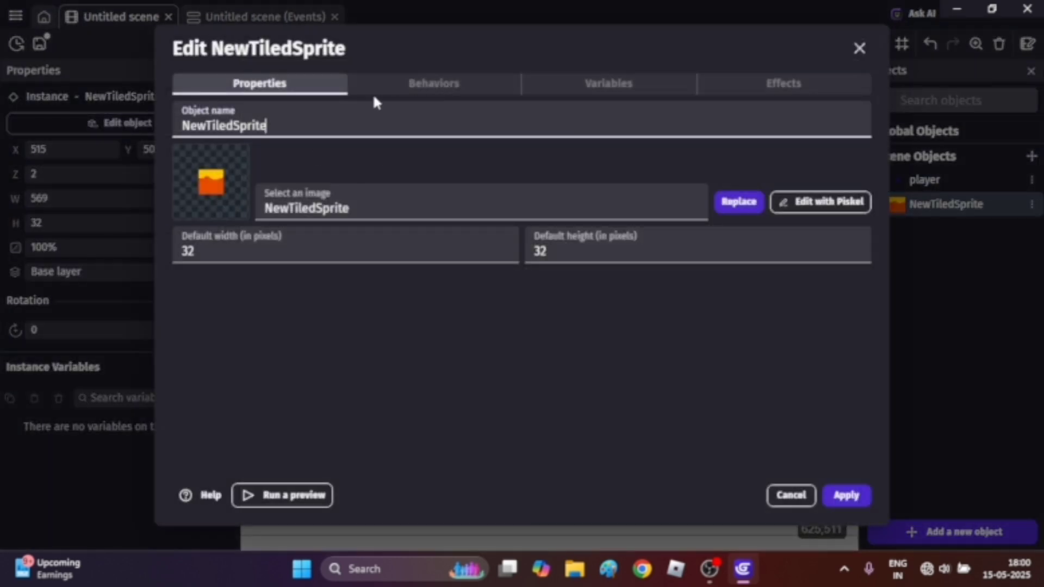
click(400, 85)
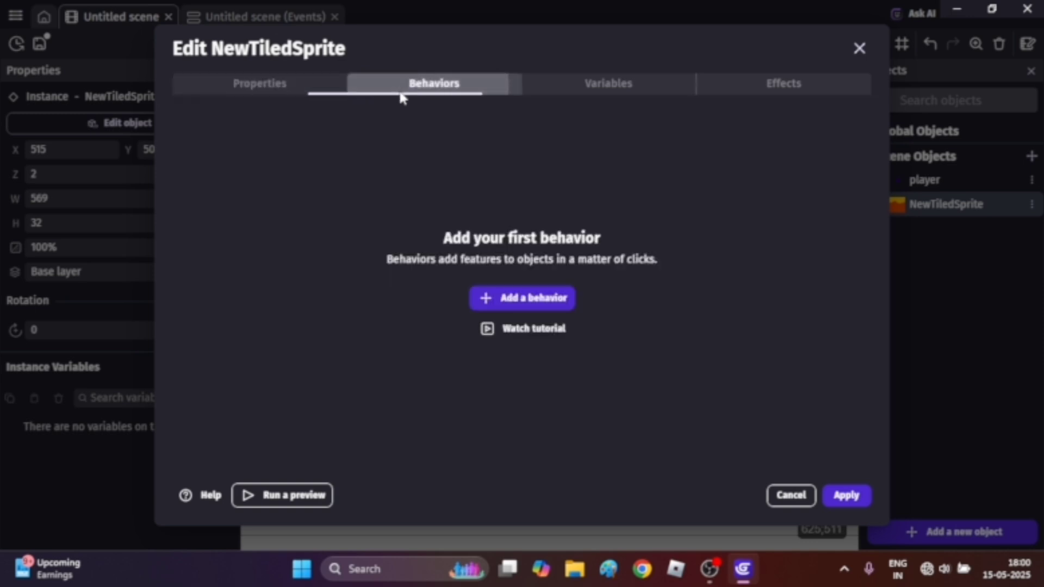
click(532, 306)
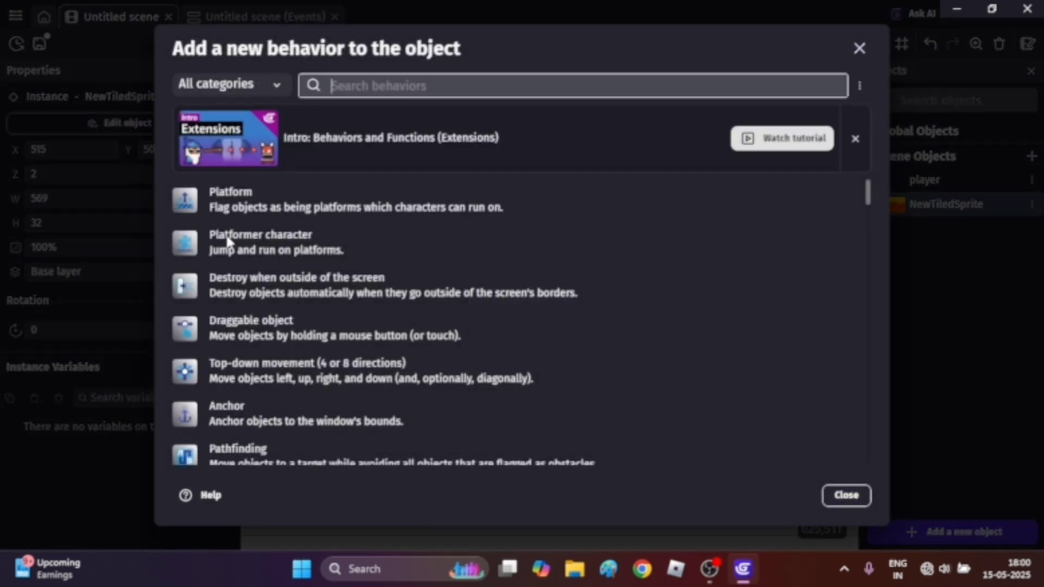
click(251, 204)
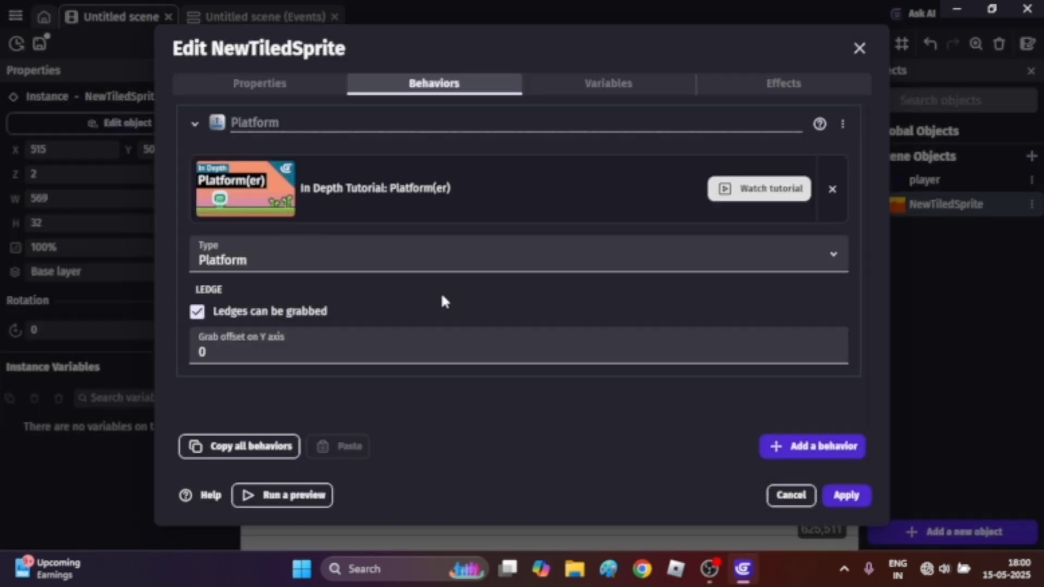
click(860, 495)
click(489, 390)
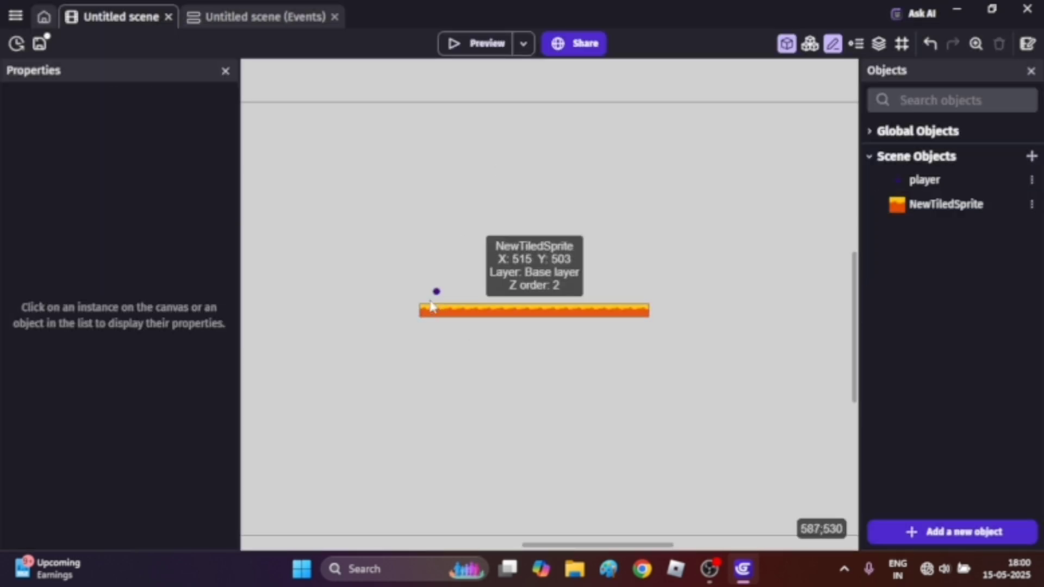
In the scene's events, add a first event with the condition "At the beginning of the scene"
click(209, 13)
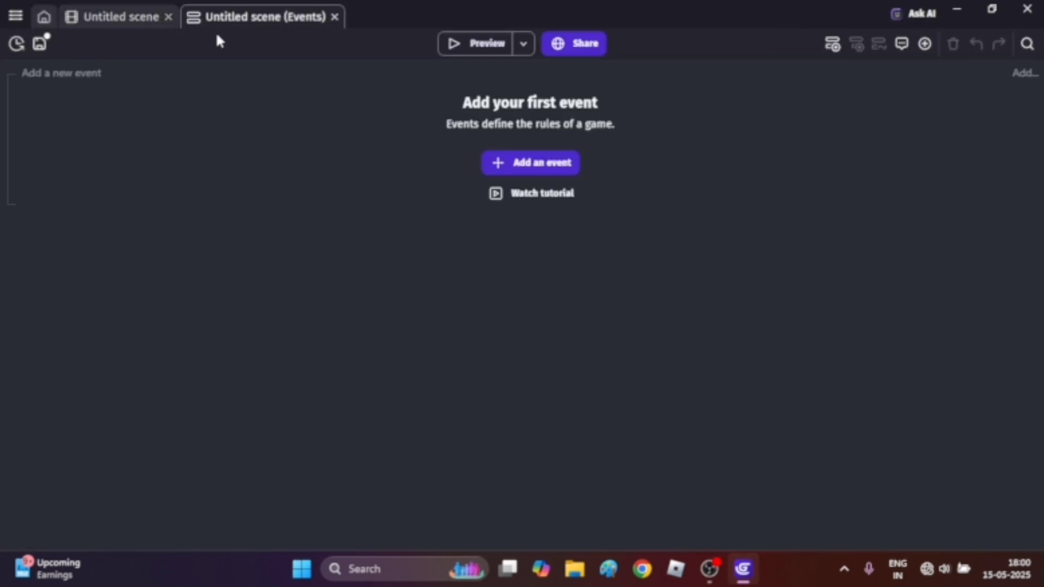
click(522, 163)
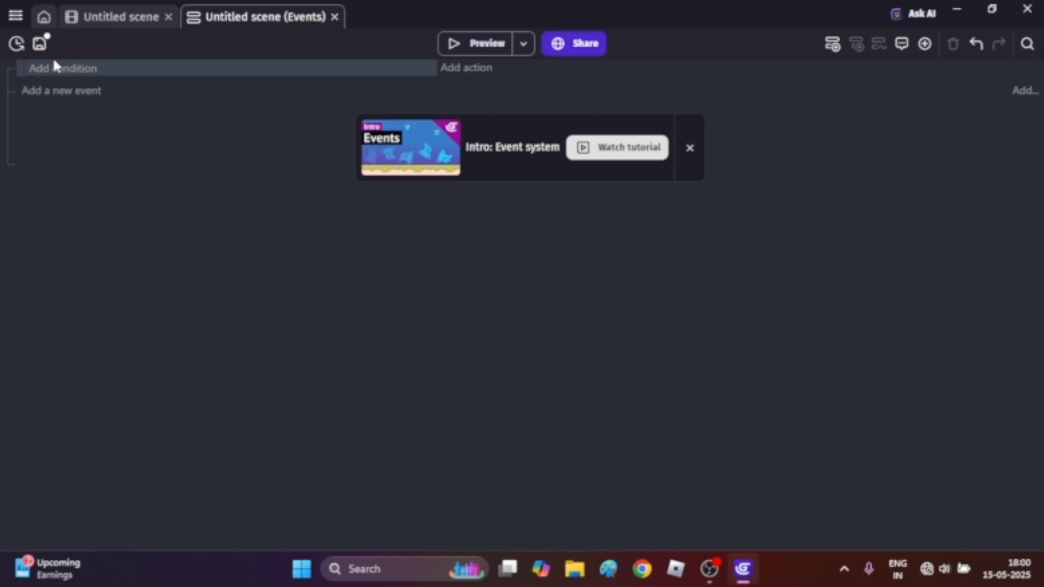
click(60, 69)
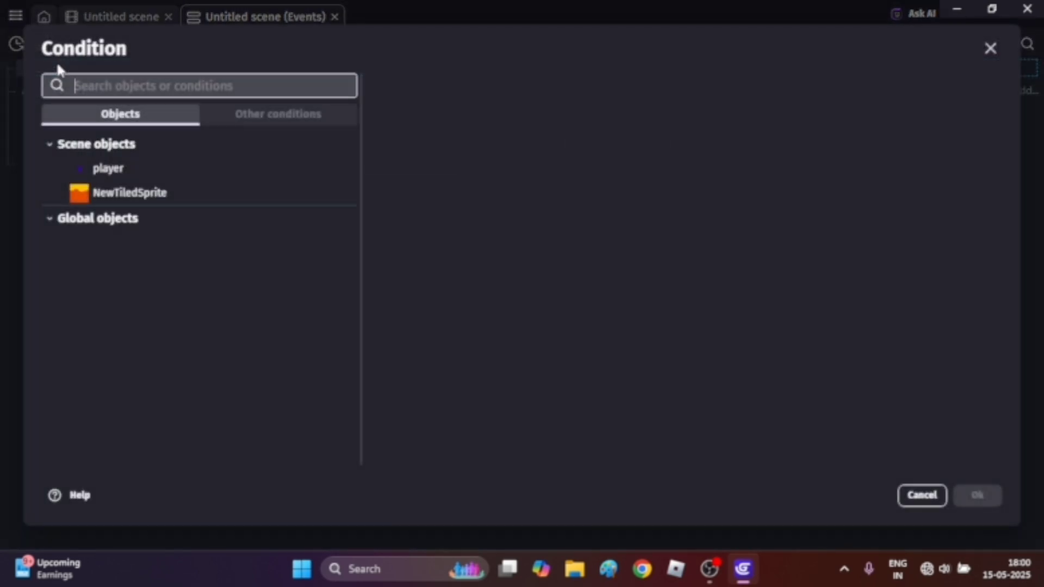
text(is)
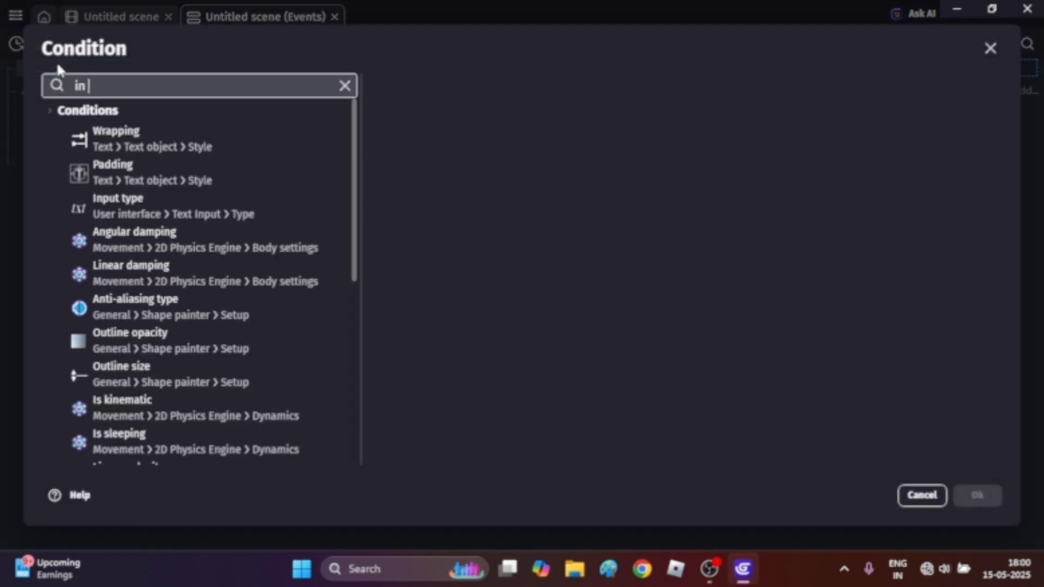
key(BackSpace)
key(BackSpace)
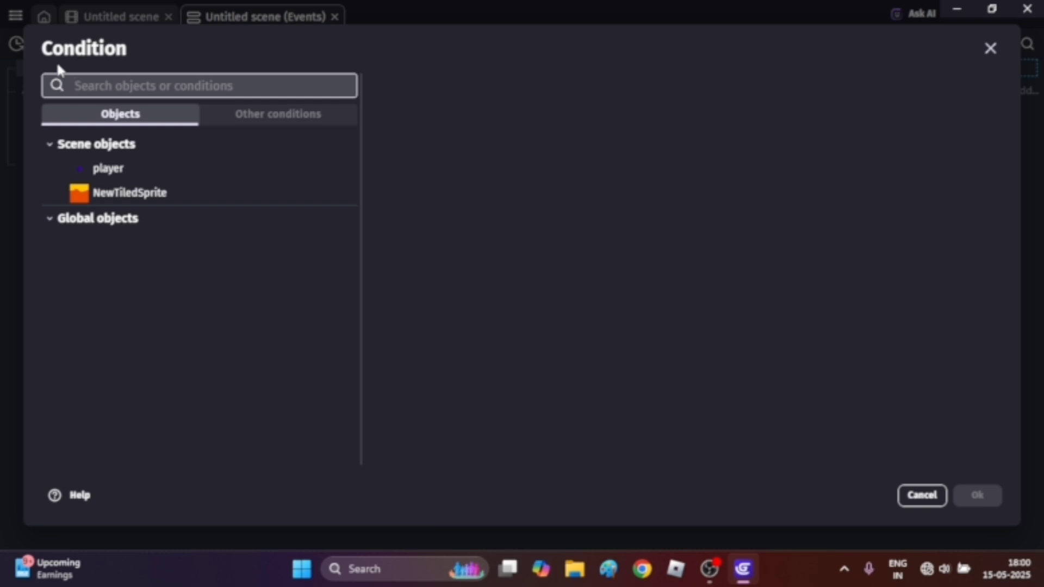
text(beg)
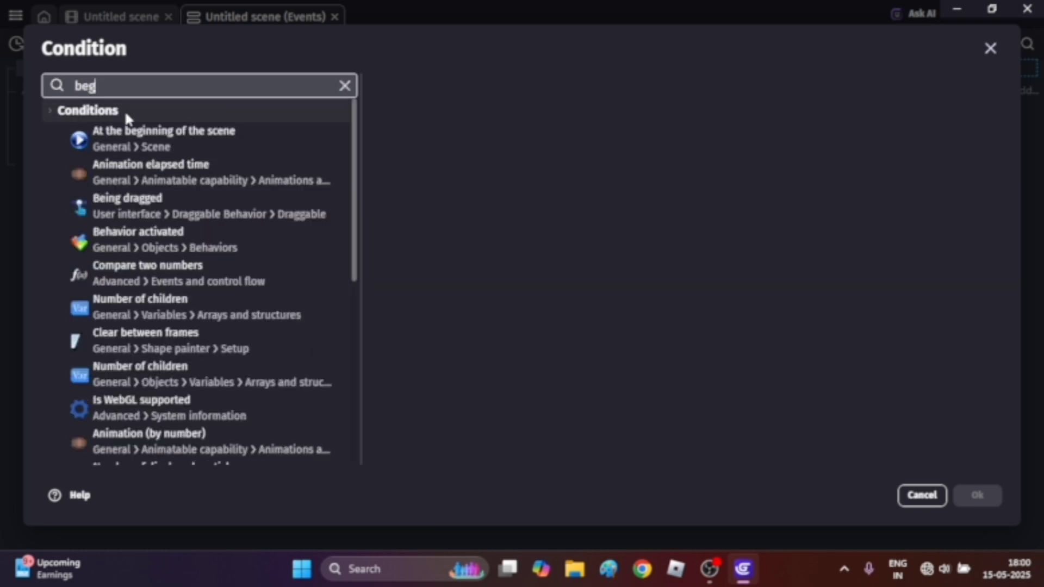
click(139, 136)
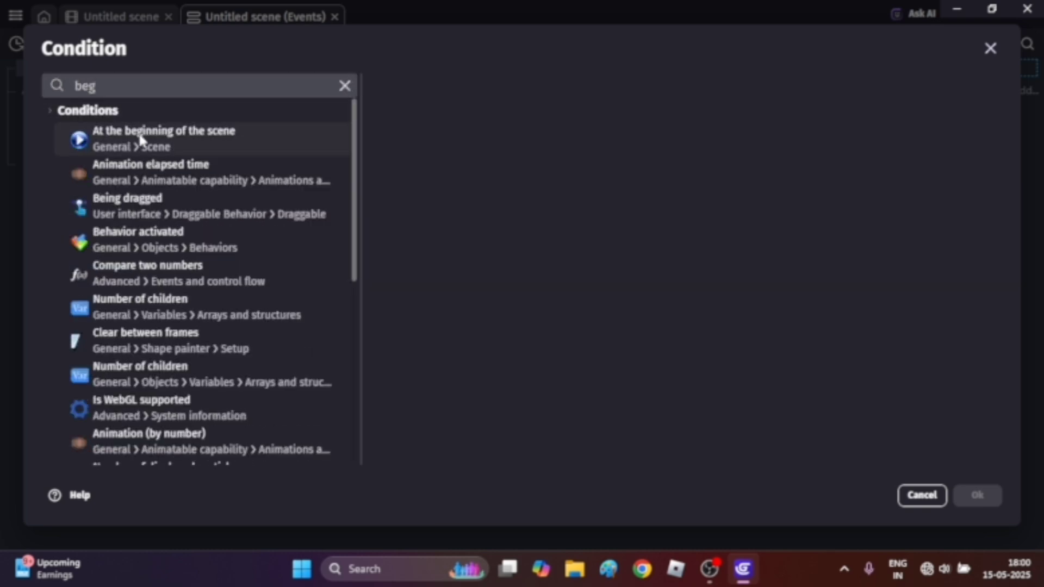
click(979, 495)
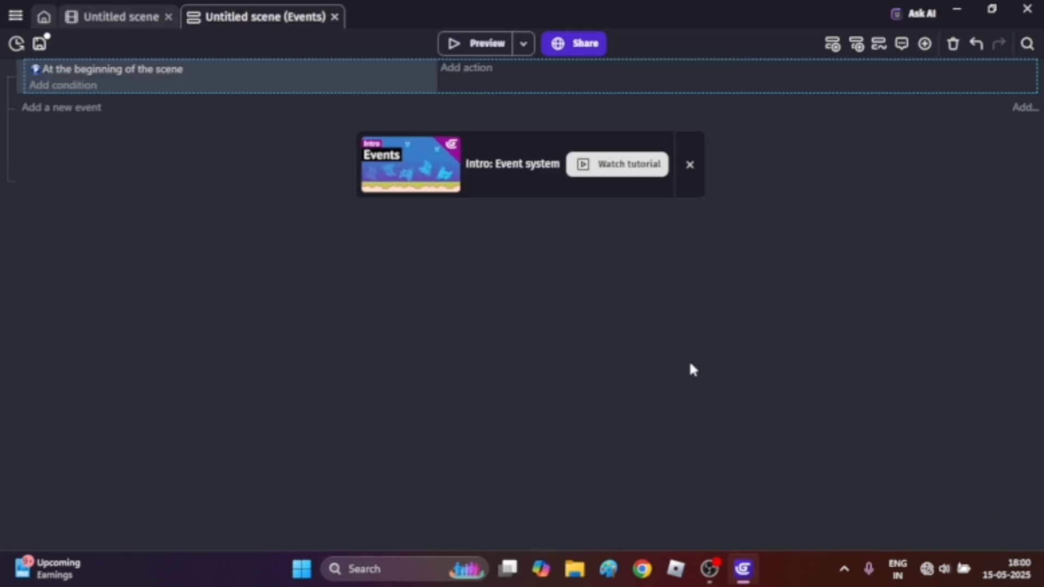
click(472, 48)
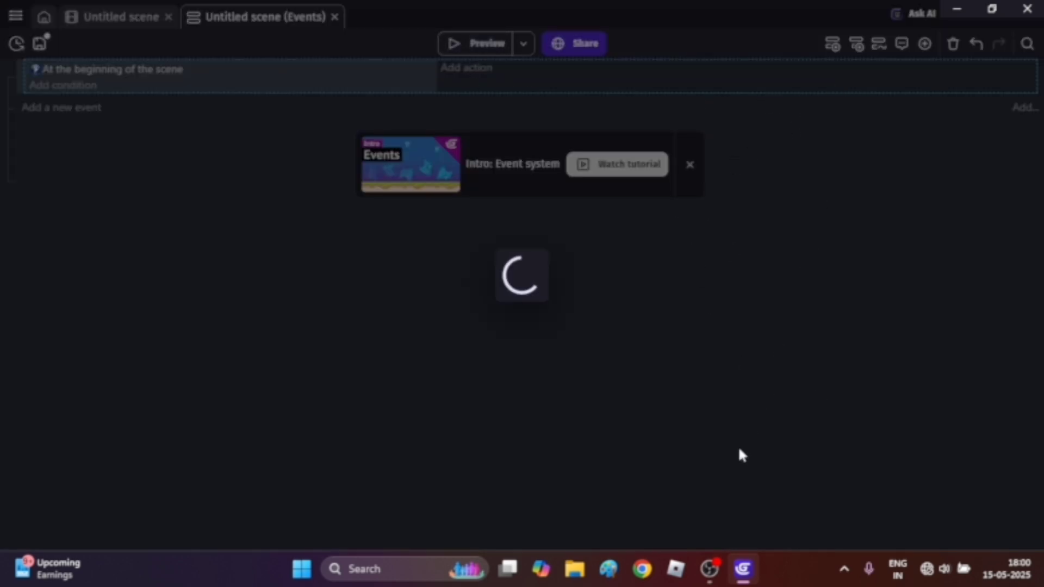
mouse_move(742, 568)
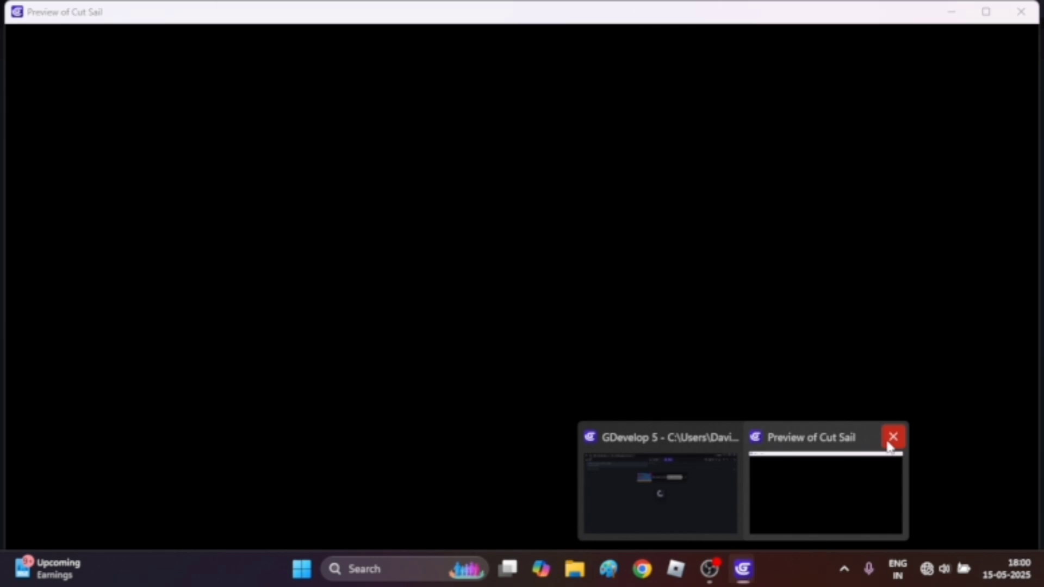
click(896, 436)
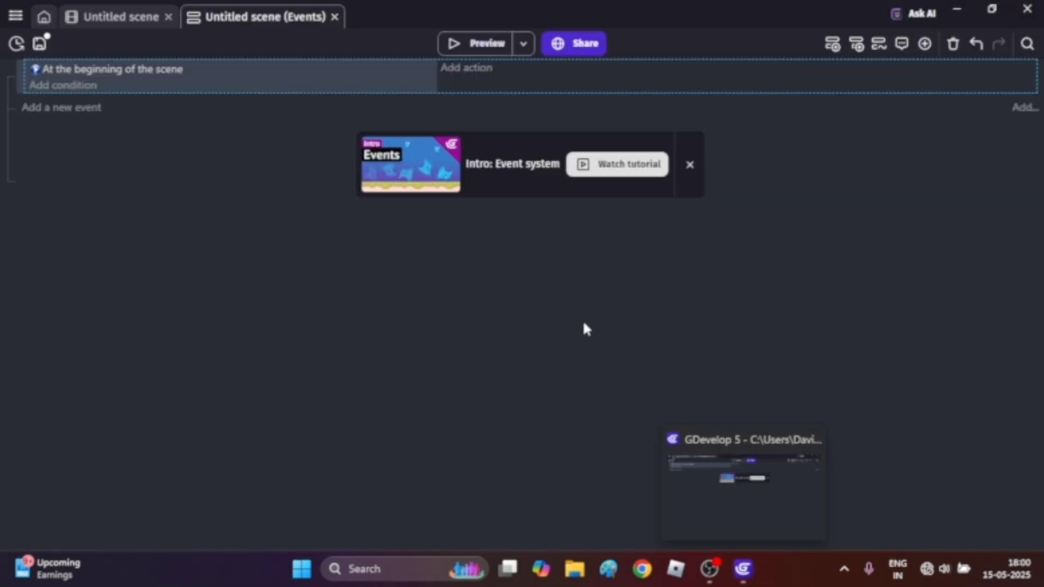
Add a Camera zoom action with value 4 on the base layer to the beginning-of-scene event
click(444, 72)
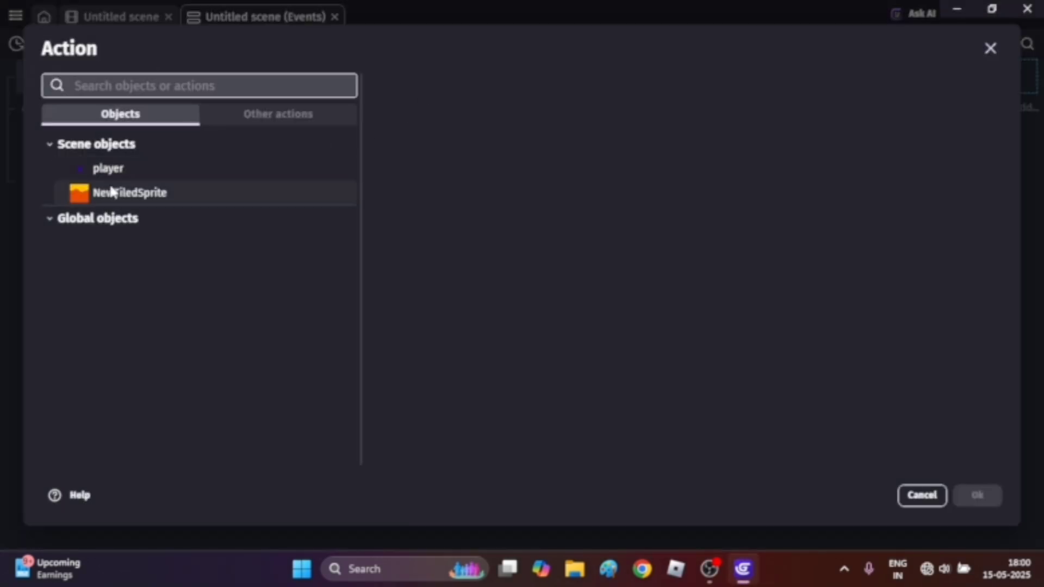
text(zoom)
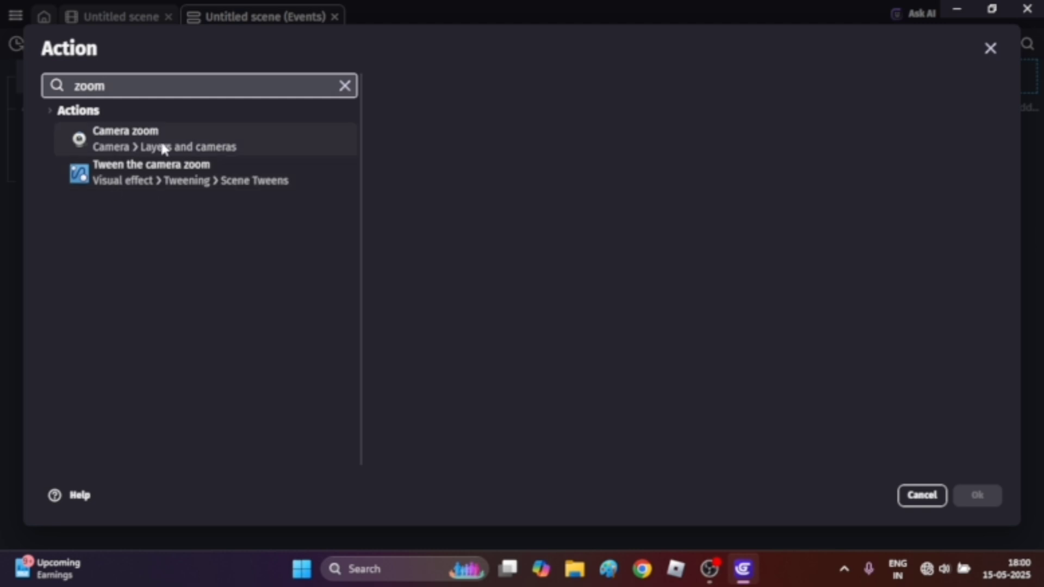
click(163, 143)
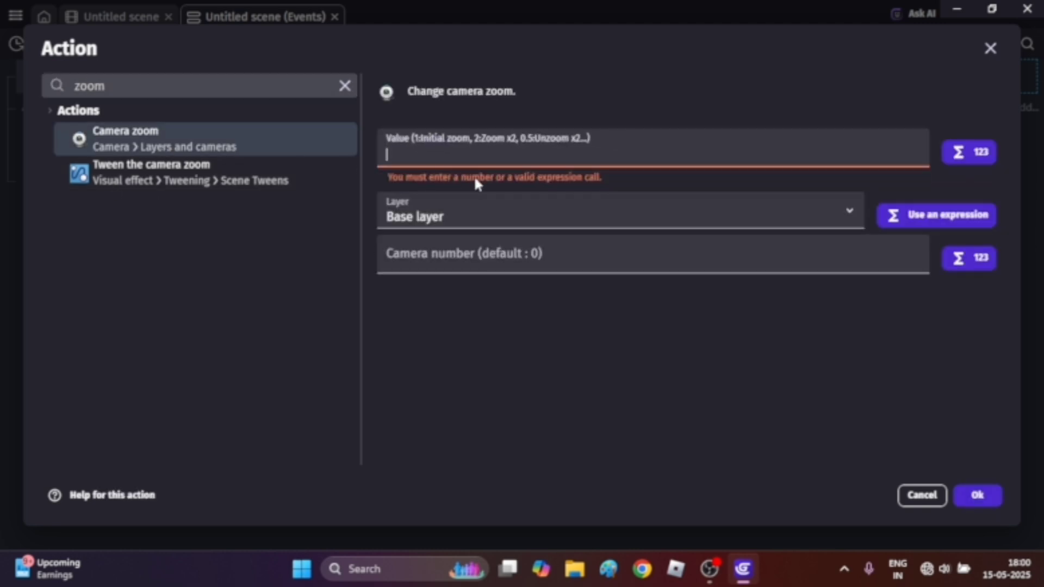
text(3)
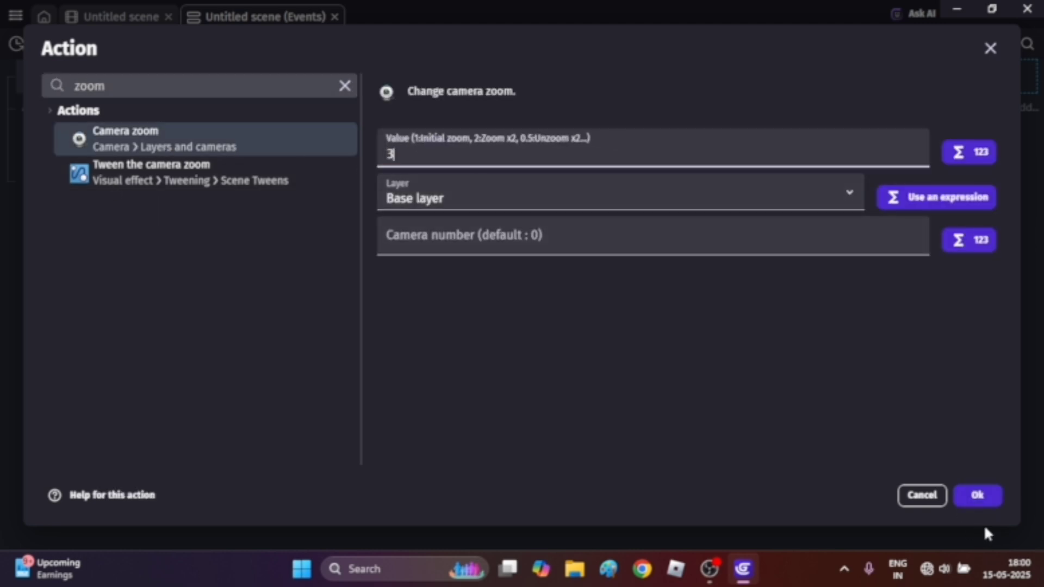
key(BackSpace)
text(4)
click(985, 496)
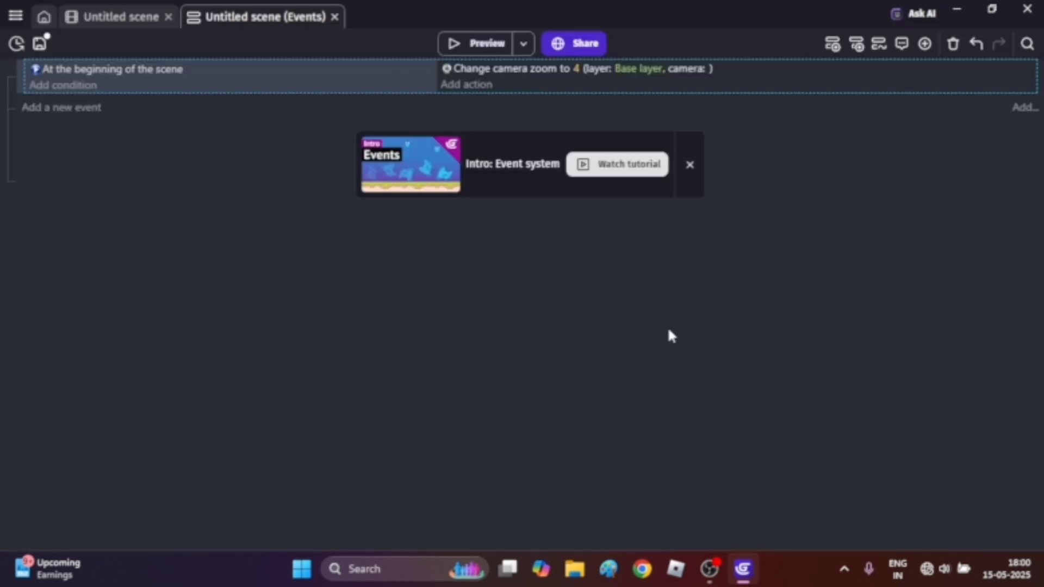
Add a second event without conditions whose action centers the camera on the player on the base layer
click(66, 110)
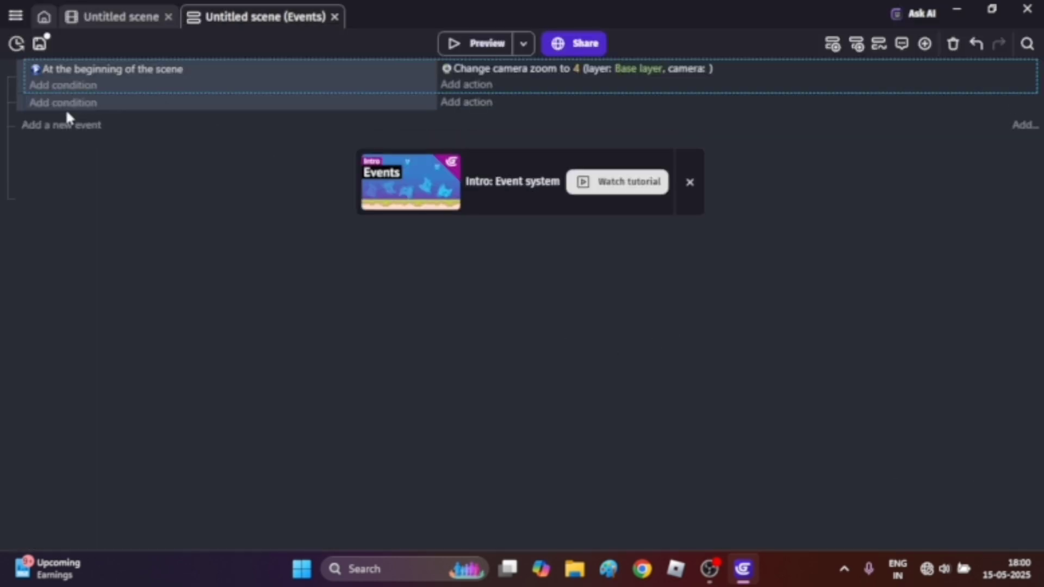
click(465, 104)
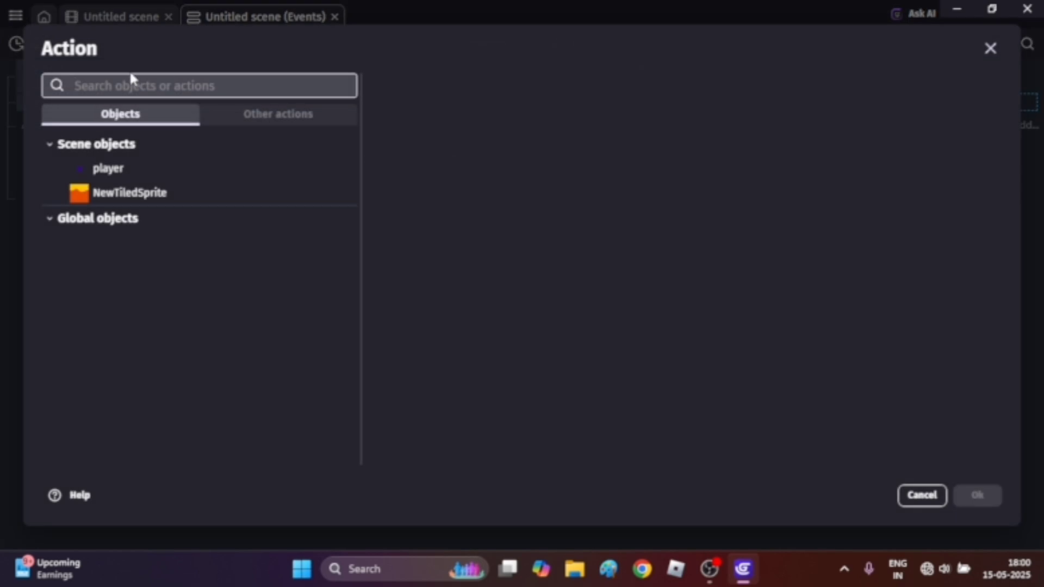
click(131, 169)
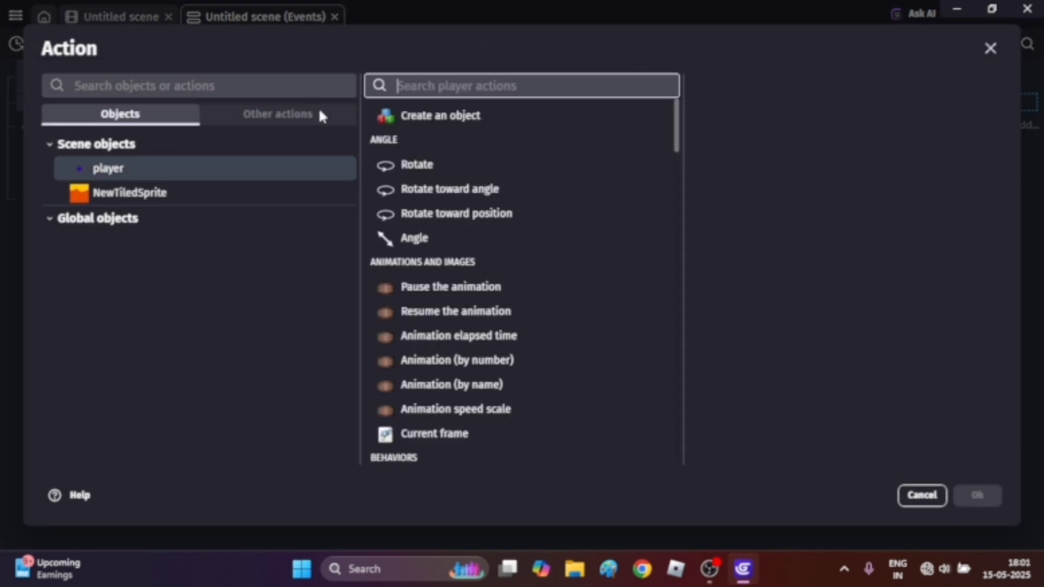
text(center)
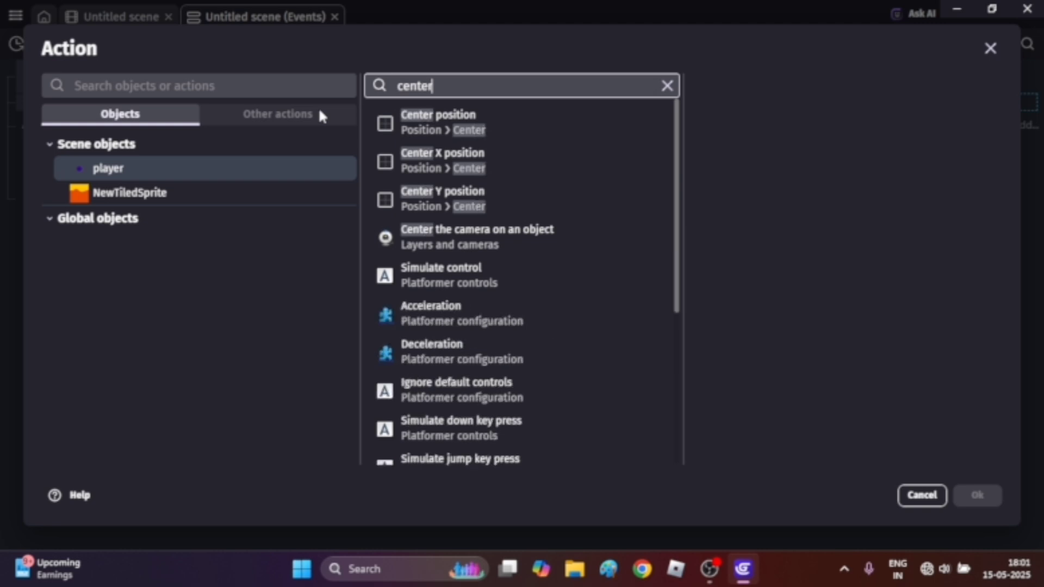
click(506, 243)
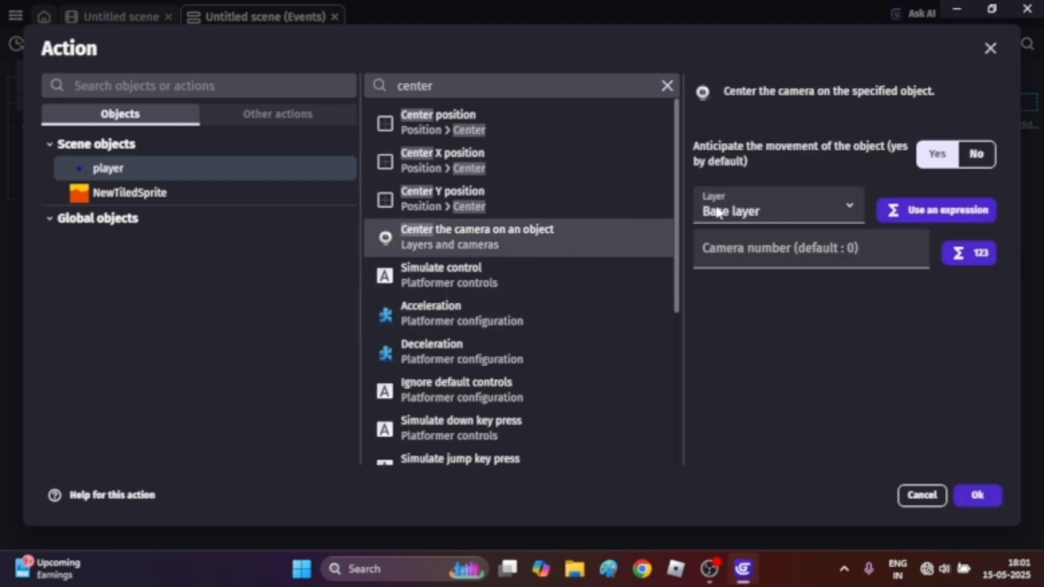
click(977, 495)
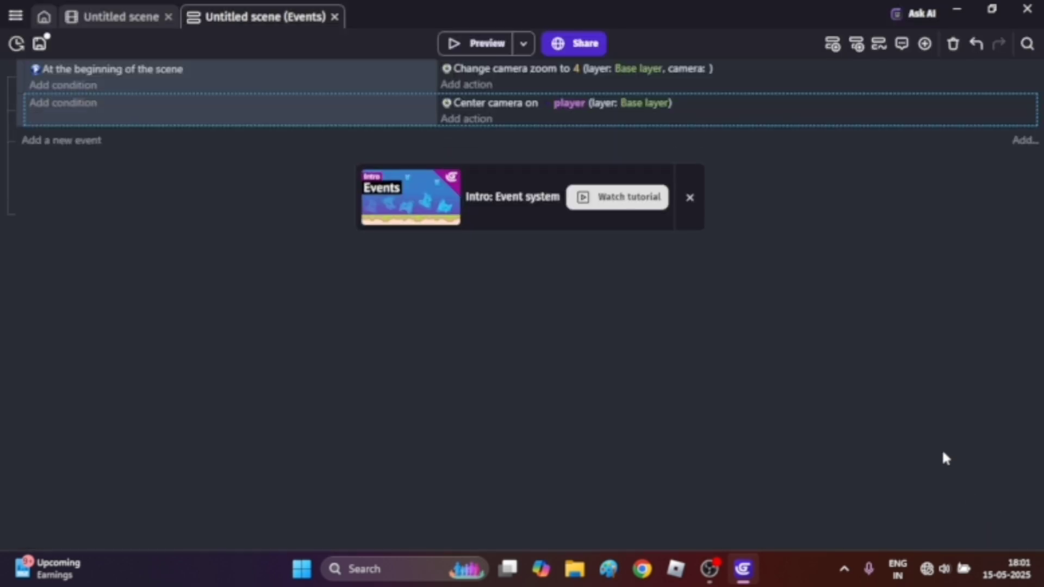
Preview the game, test moving the player both ways and jumping on the platform, and return to the scene's events
click(106, 16)
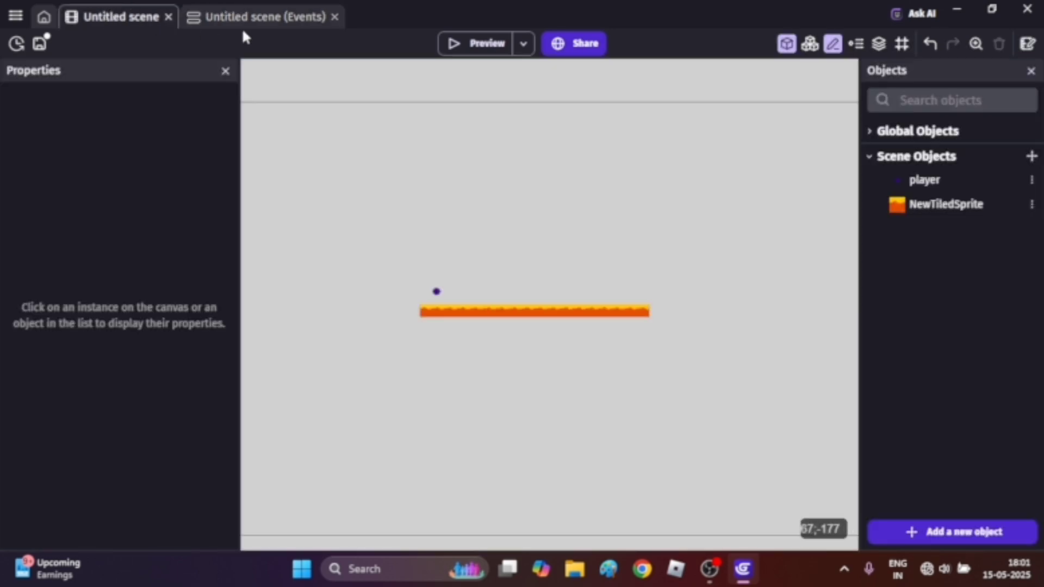
click(466, 46)
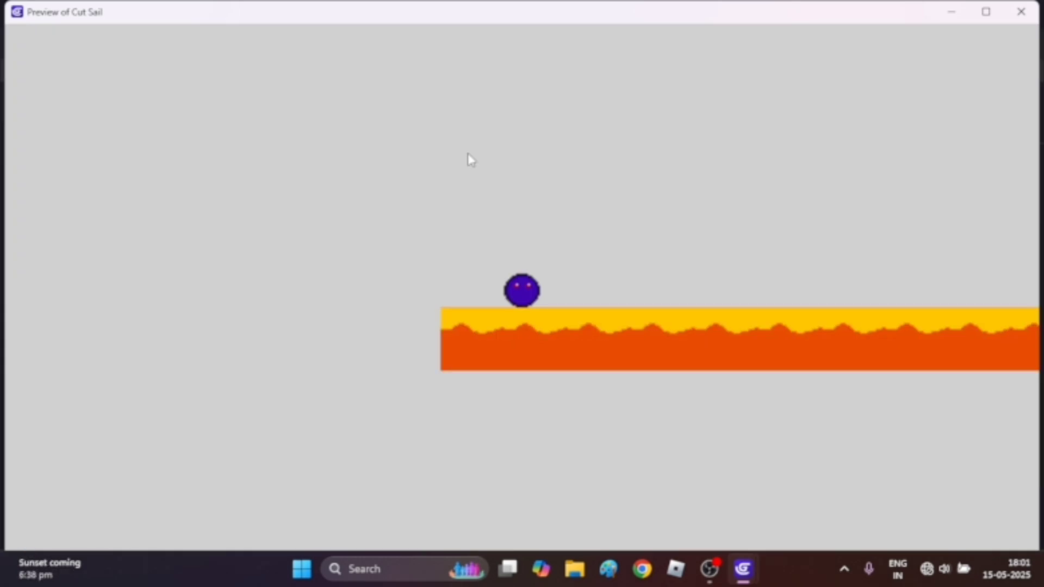
key(Right)
key(Left)
key(Right)
key(space)
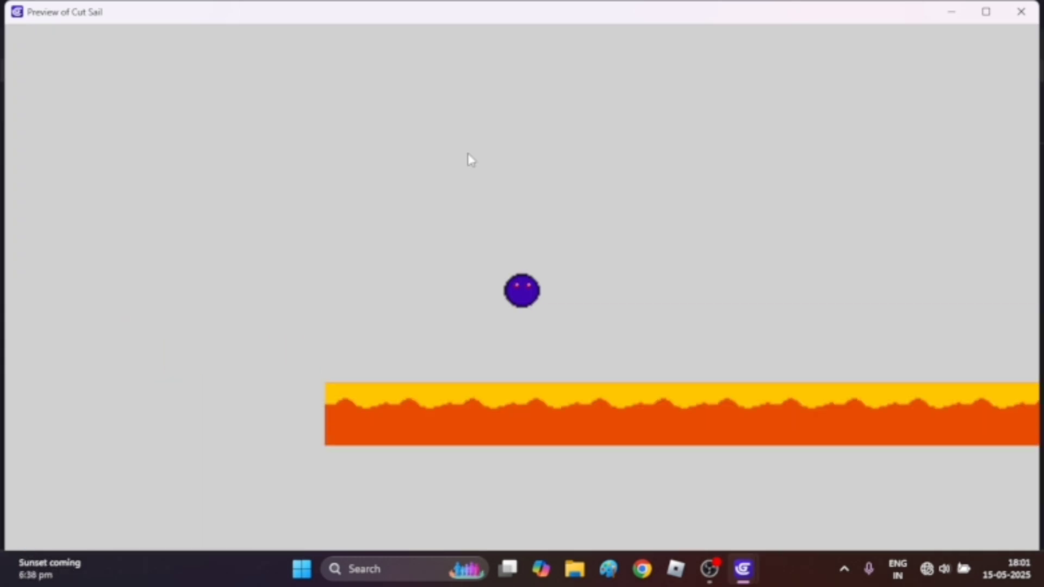
key(Right)
key(Left)
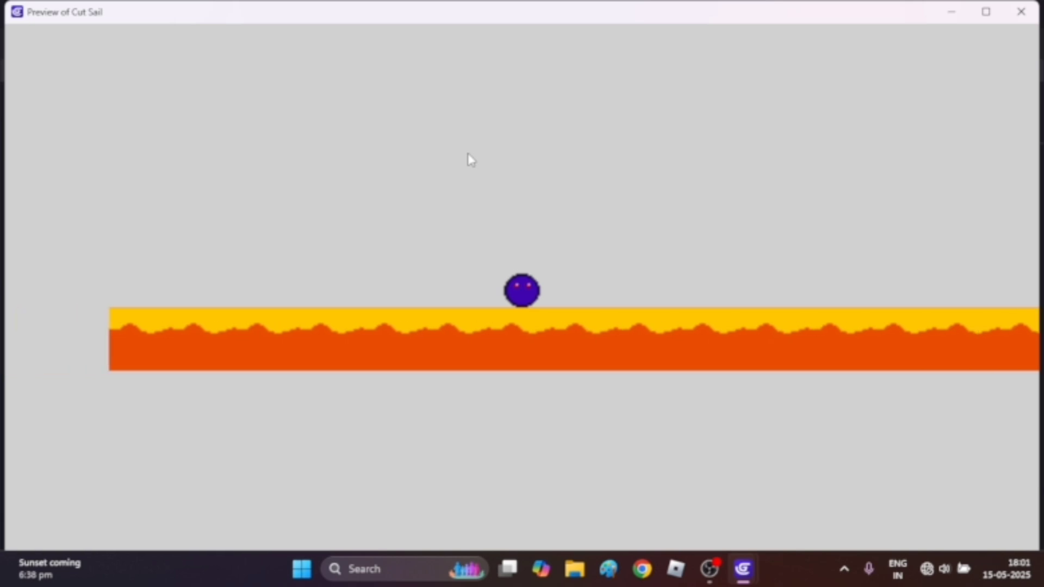
key(Left)
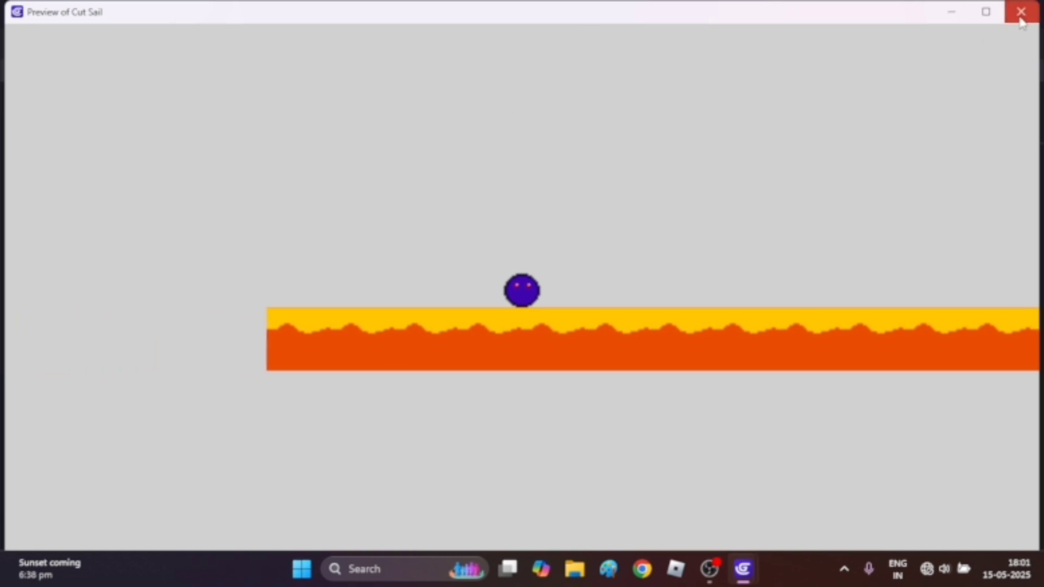
click(1021, 11)
click(210, 17)
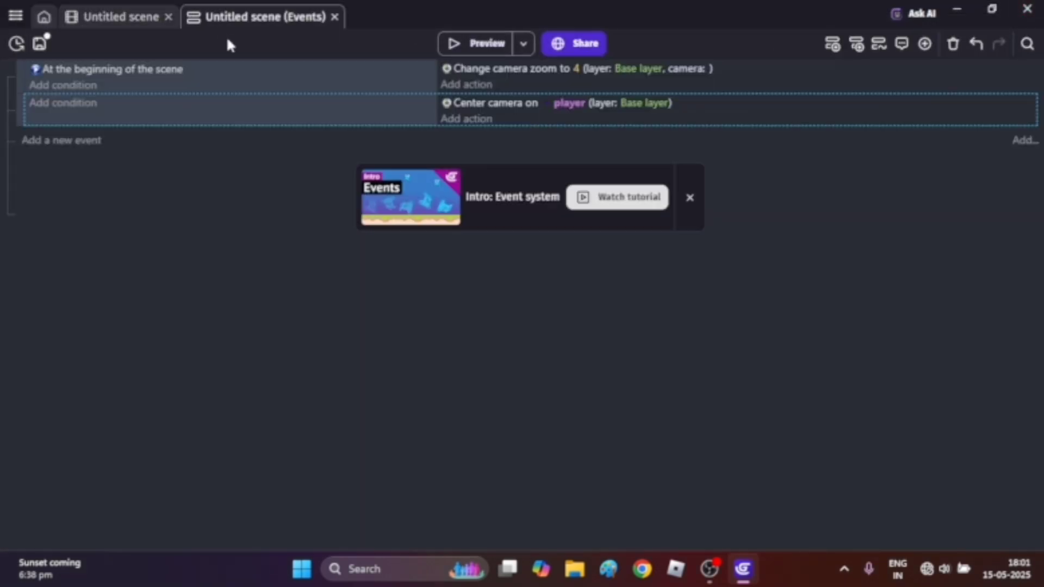
Add a third event with the inverted Platformer condition "Is moving" for the player
click(50, 139)
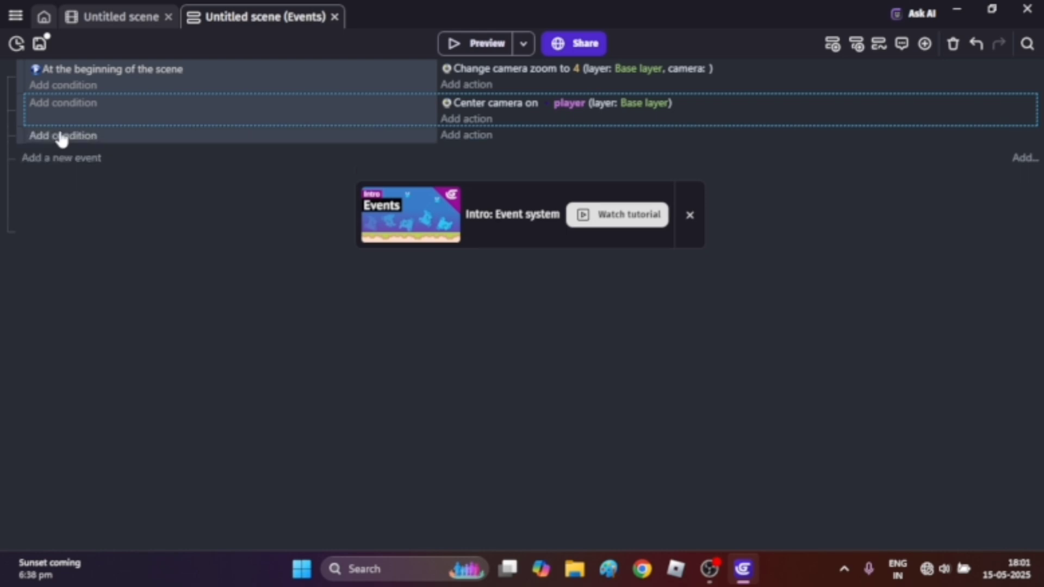
click(62, 136)
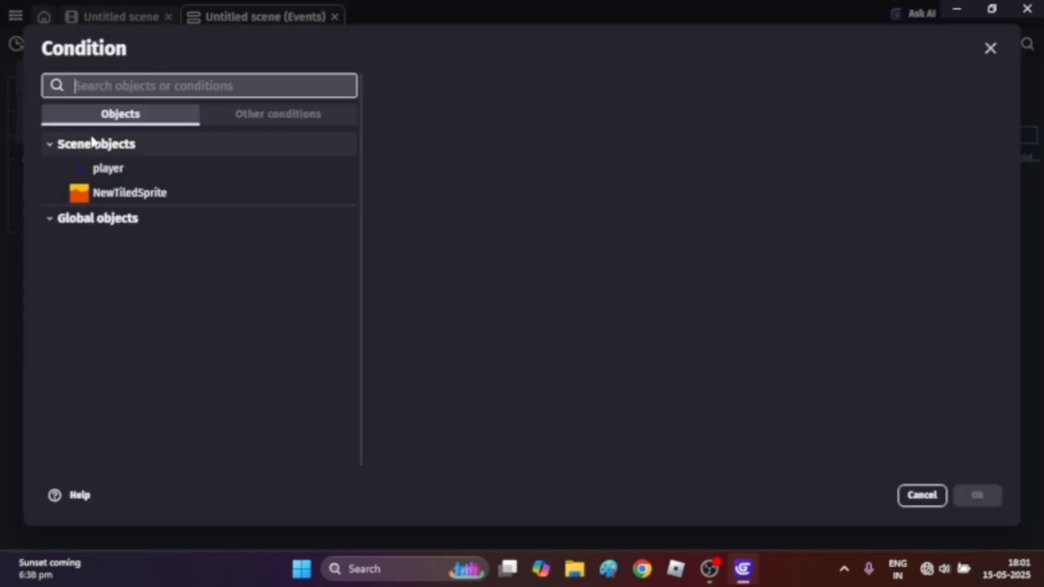
click(108, 167)
text(is)
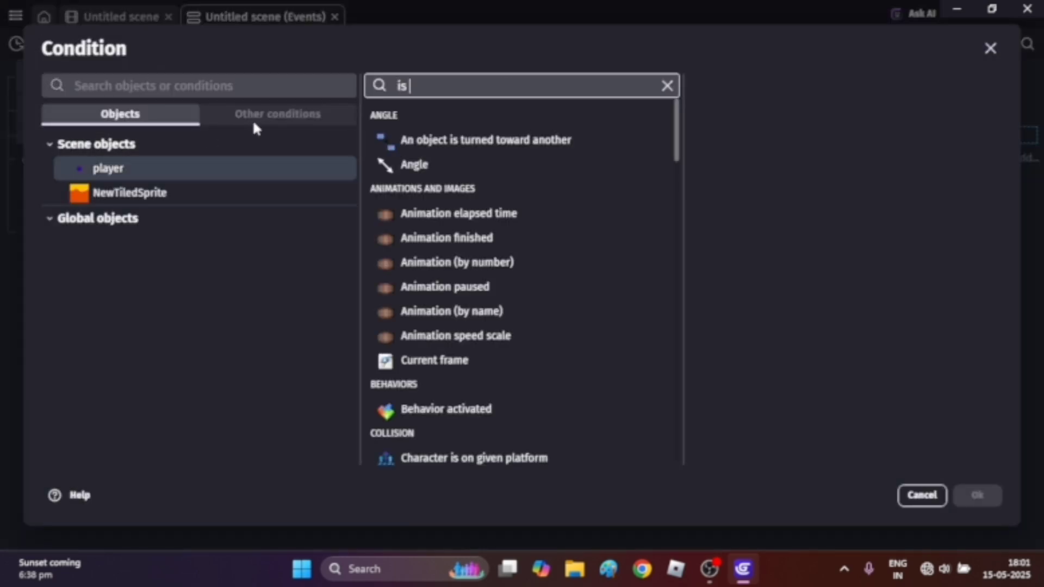
text( m)
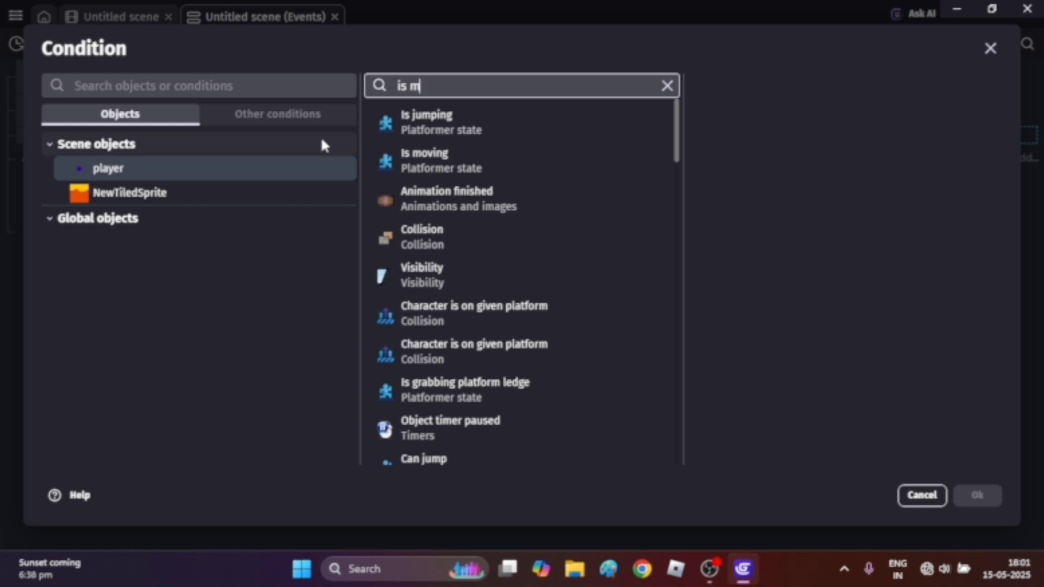
click(396, 155)
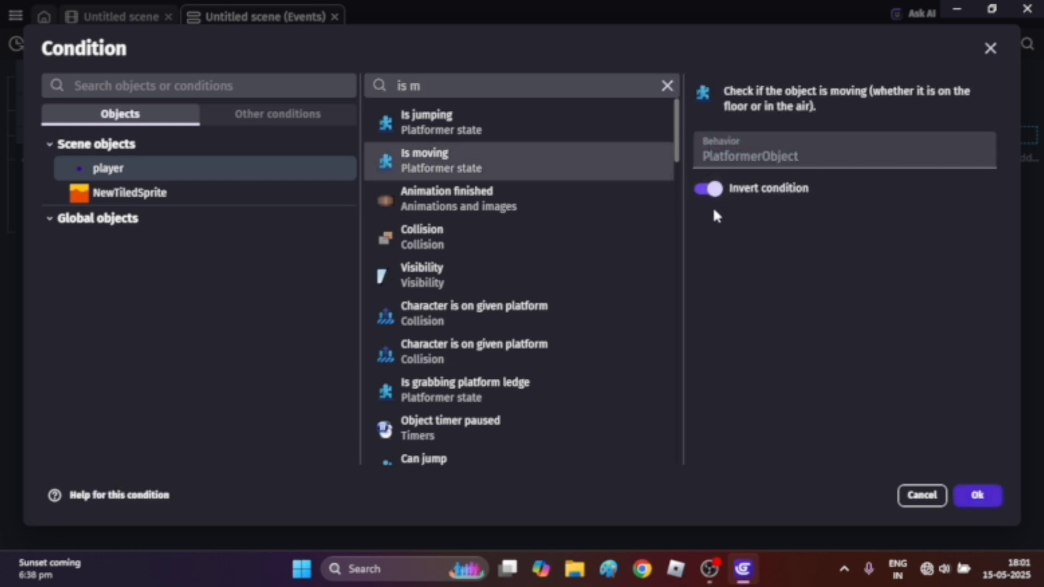
click(979, 495)
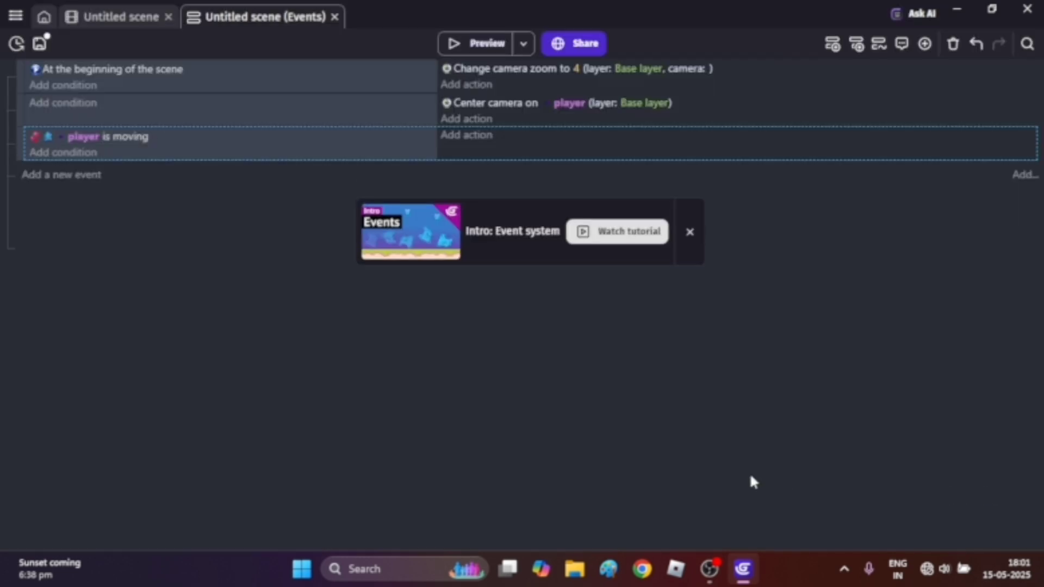
Add an action to the inverted moving event that sets the player's animation by name to "idle"
click(472, 136)
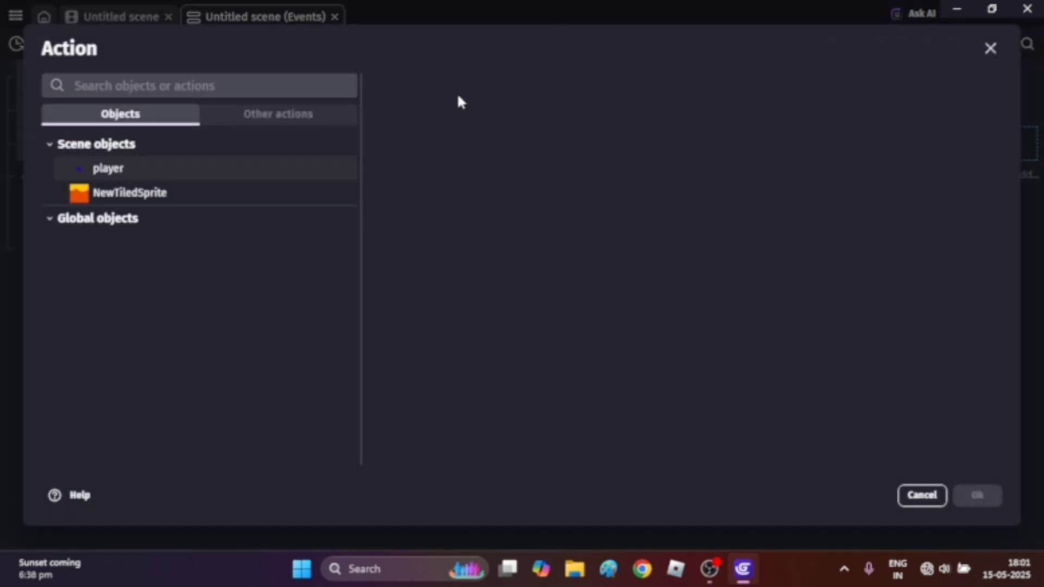
text(name)
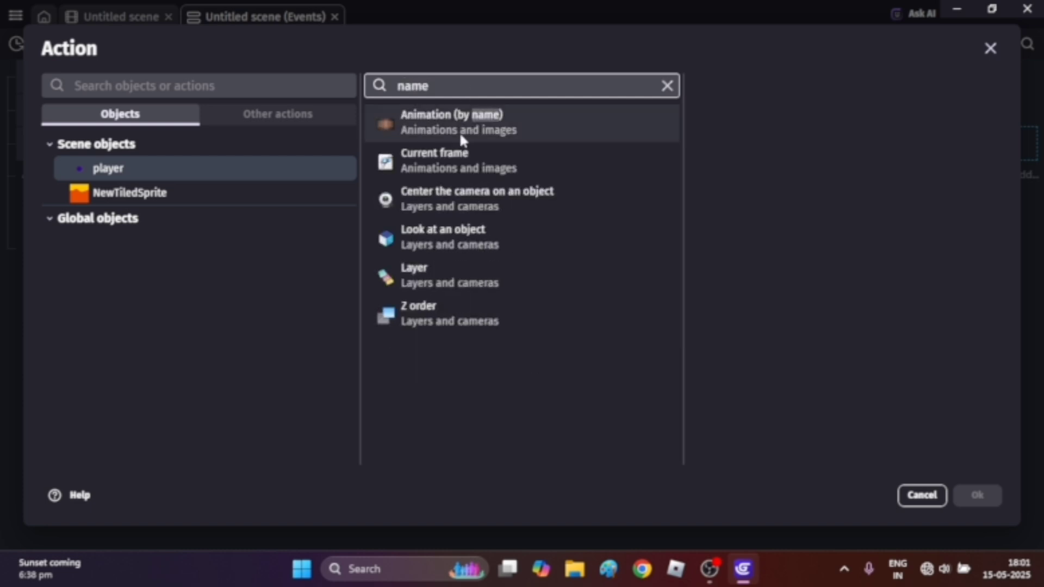
click(460, 136)
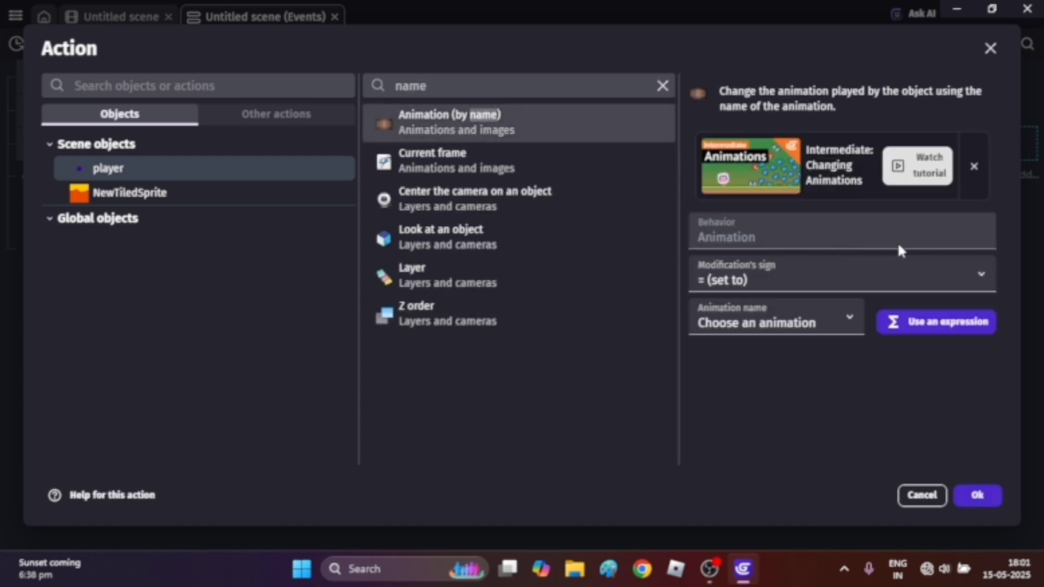
click(846, 263)
click(798, 346)
click(802, 329)
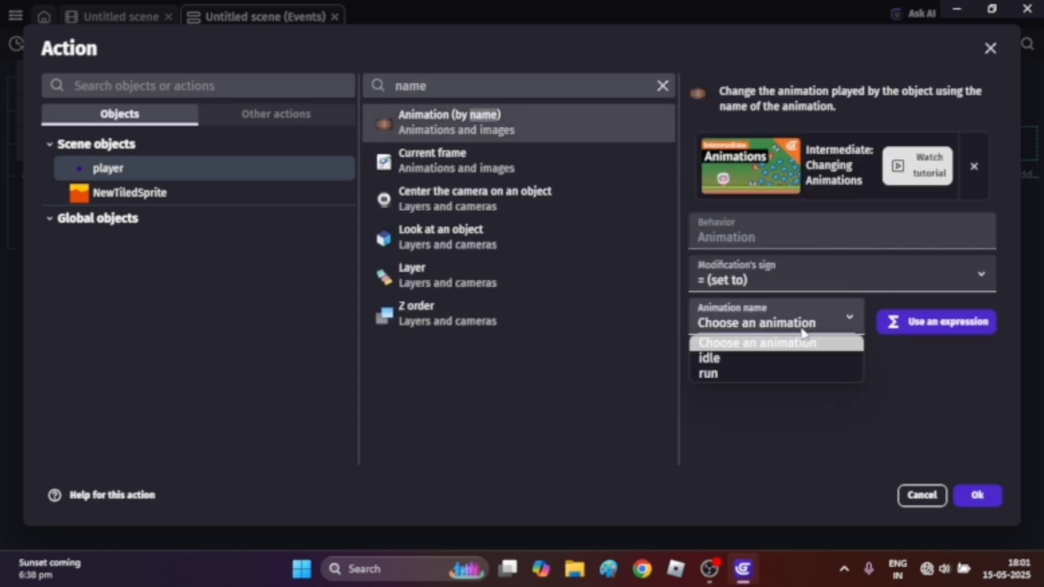
click(753, 358)
key(Down)
click(968, 494)
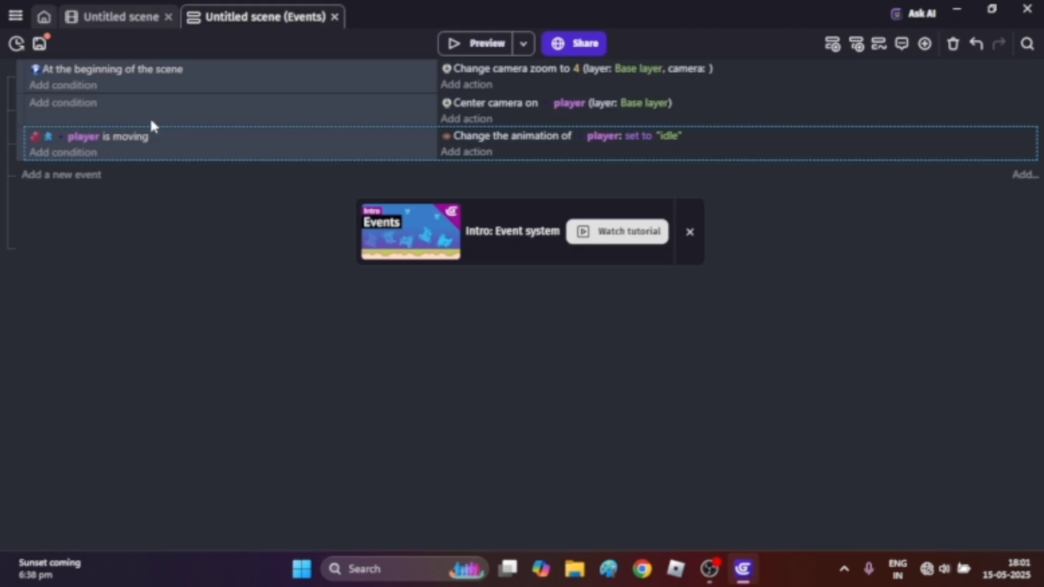
Copy the inverted "player is moving" condition into a new event and invert the copy so it checks that the player is moving
click(165, 132)
right_click(166, 132)
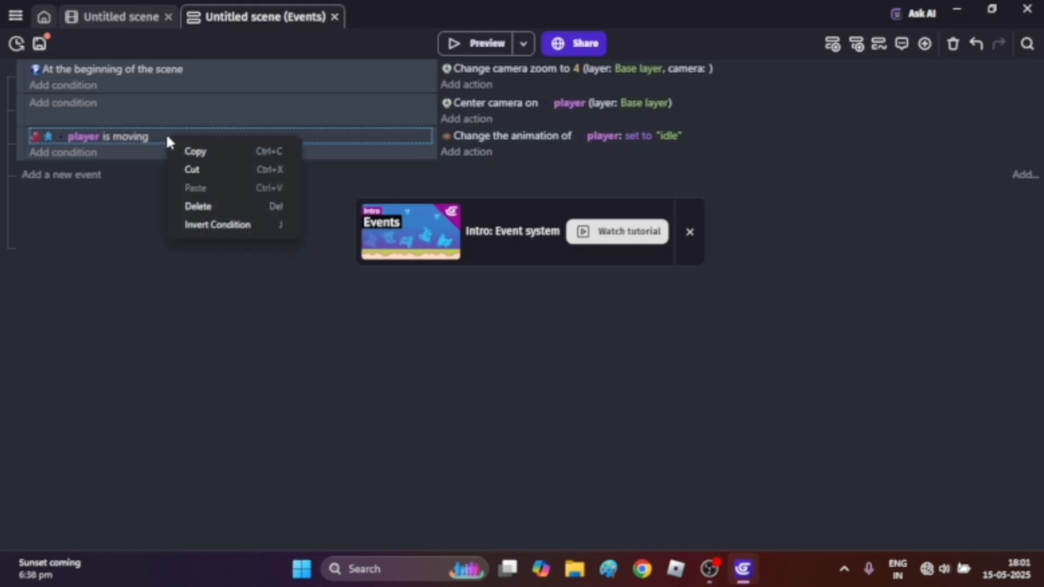
click(191, 153)
click(74, 175)
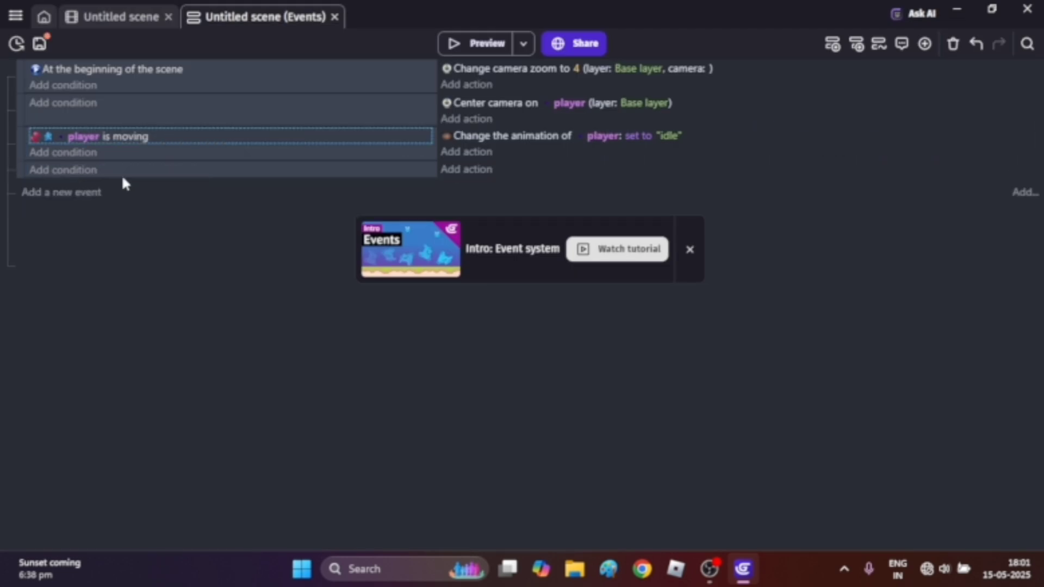
click(139, 169)
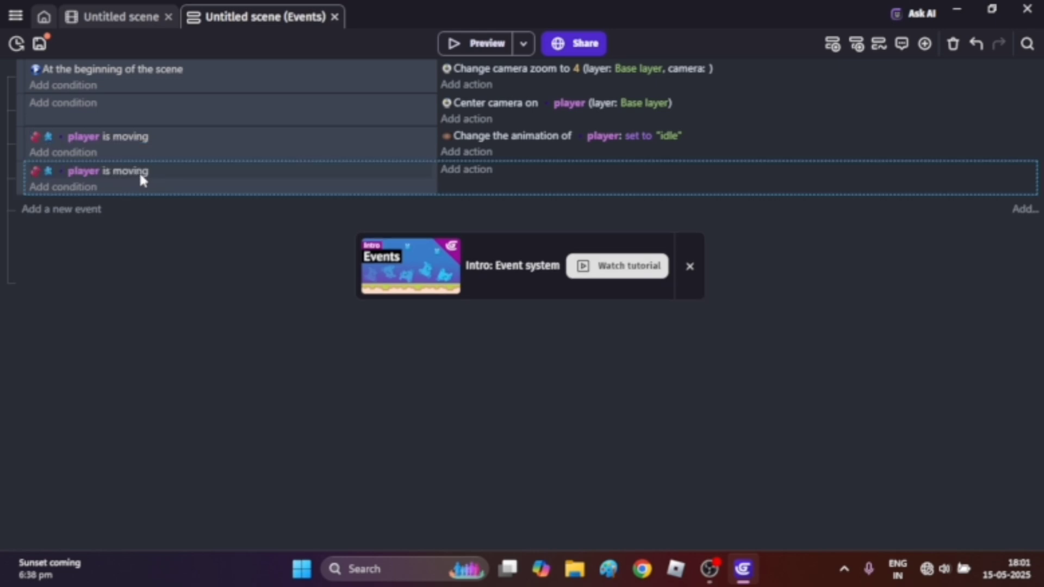
right_click(178, 172)
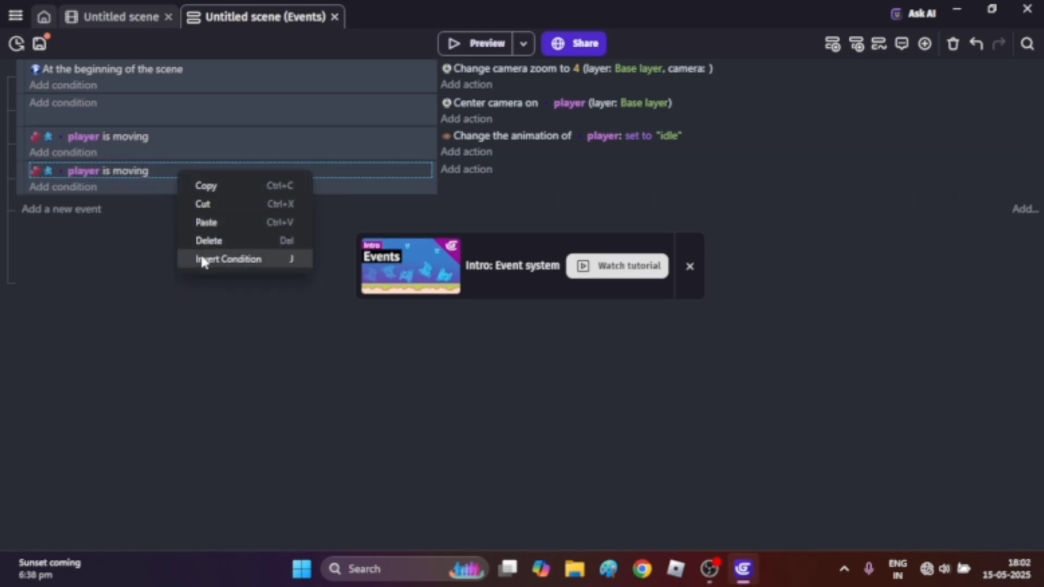
click(204, 258)
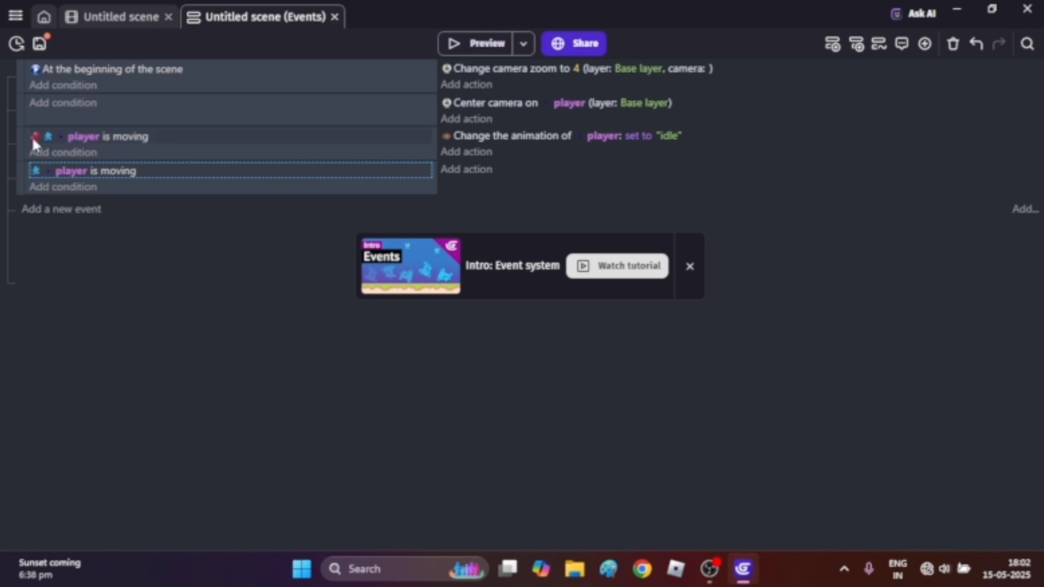
Copy the idle animation action into the "player is moving" event and set the copy's animation name to "run"
click(466, 170)
click(921, 495)
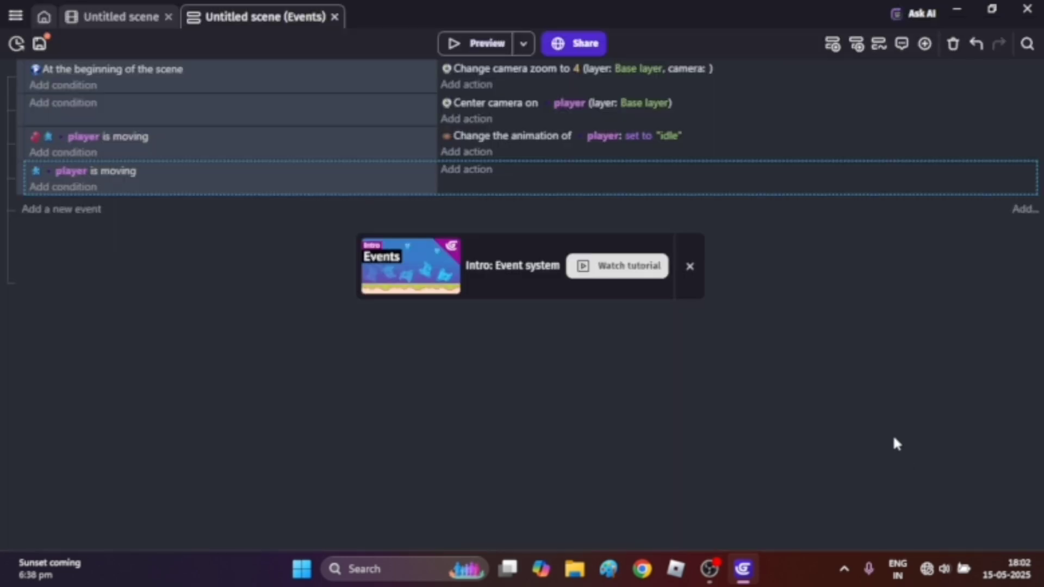
click(708, 135)
right_click(707, 134)
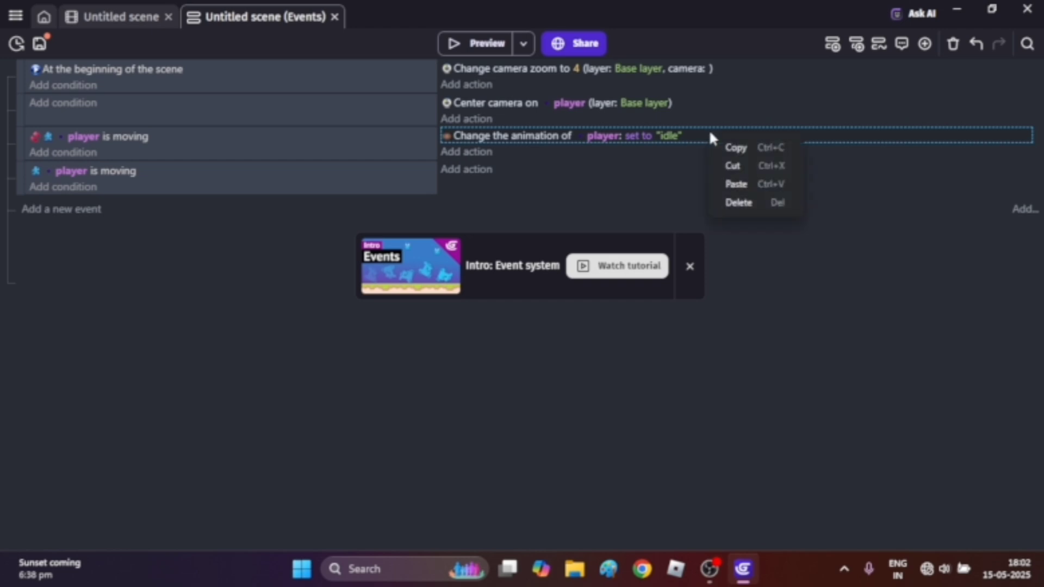
click(724, 148)
click(520, 169)
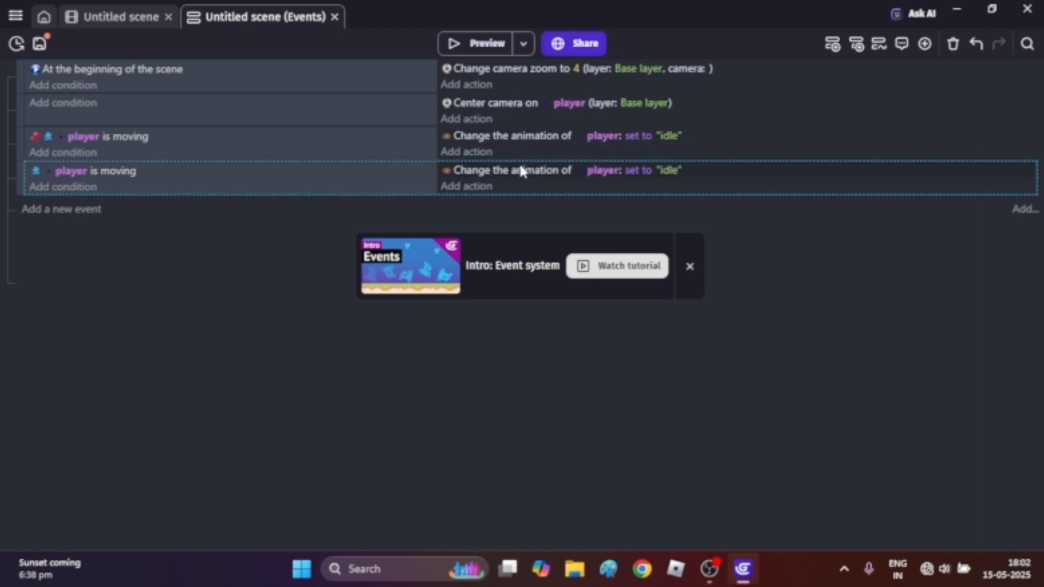
click(664, 169)
click(708, 205)
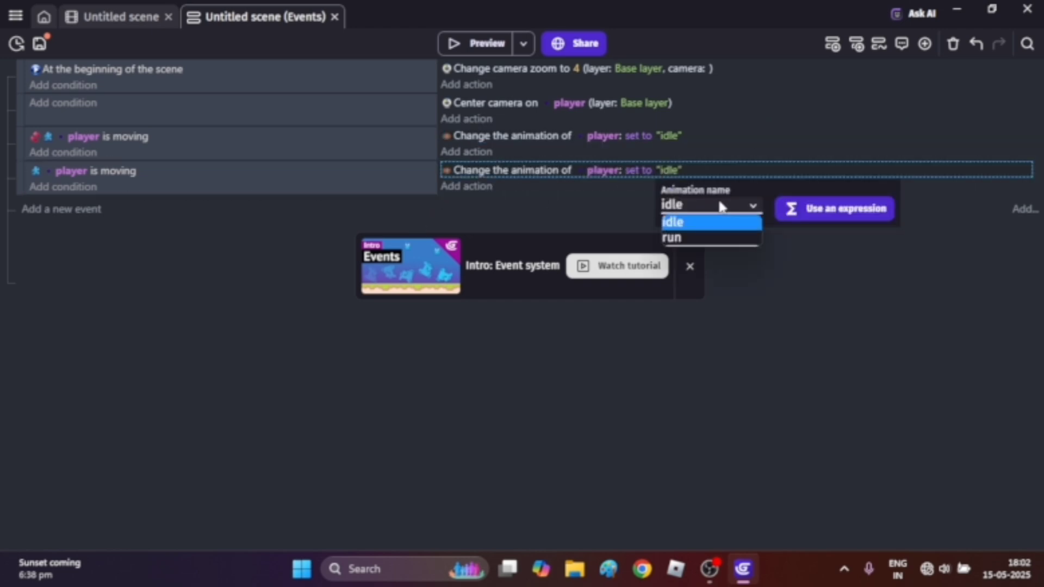
click(707, 240)
click(797, 318)
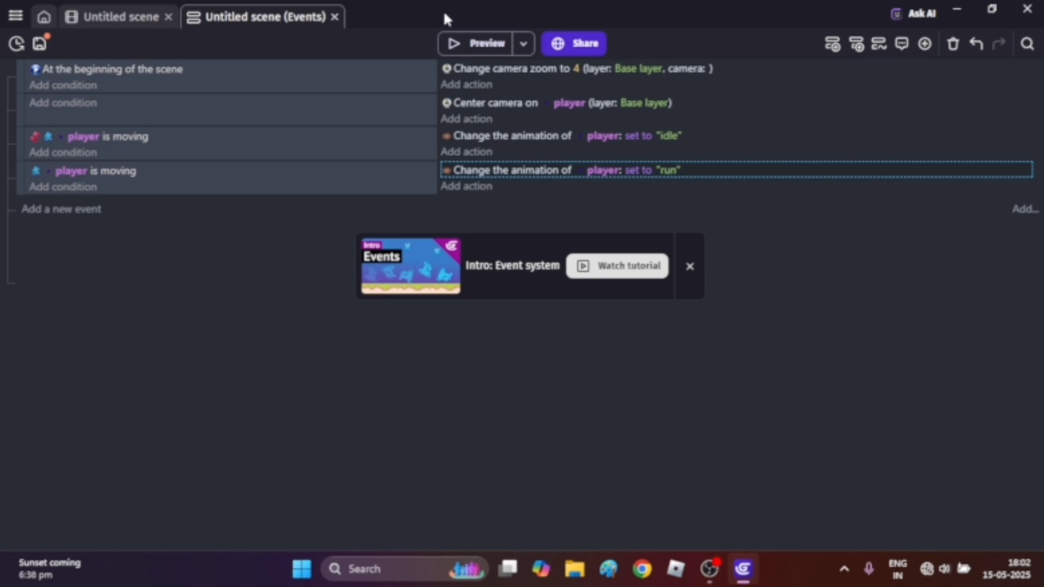
Preview the game, move the player both ways along the platform to test the idle and run animations, and close the preview
click(454, 42)
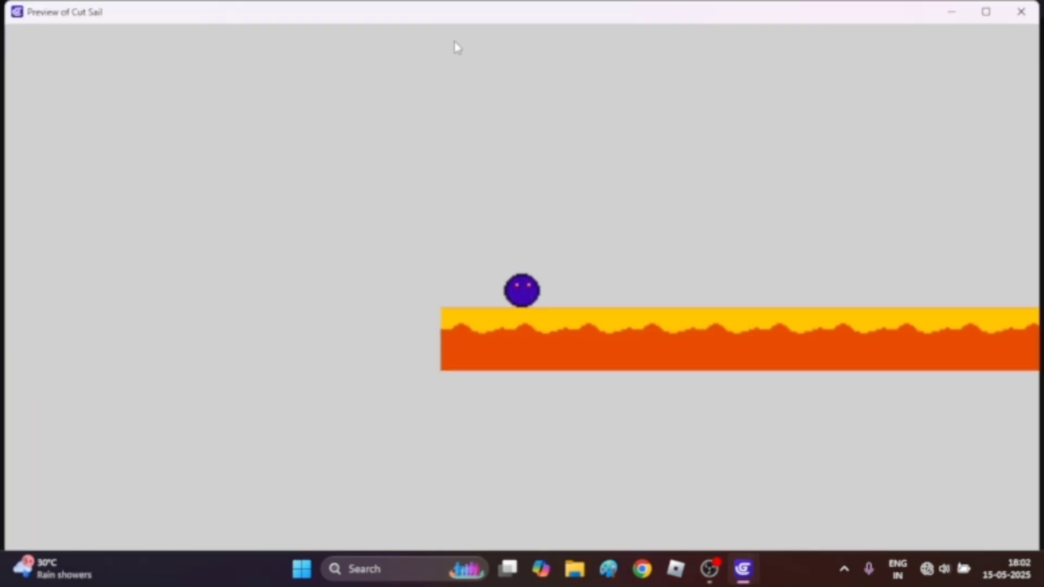
key(Right)
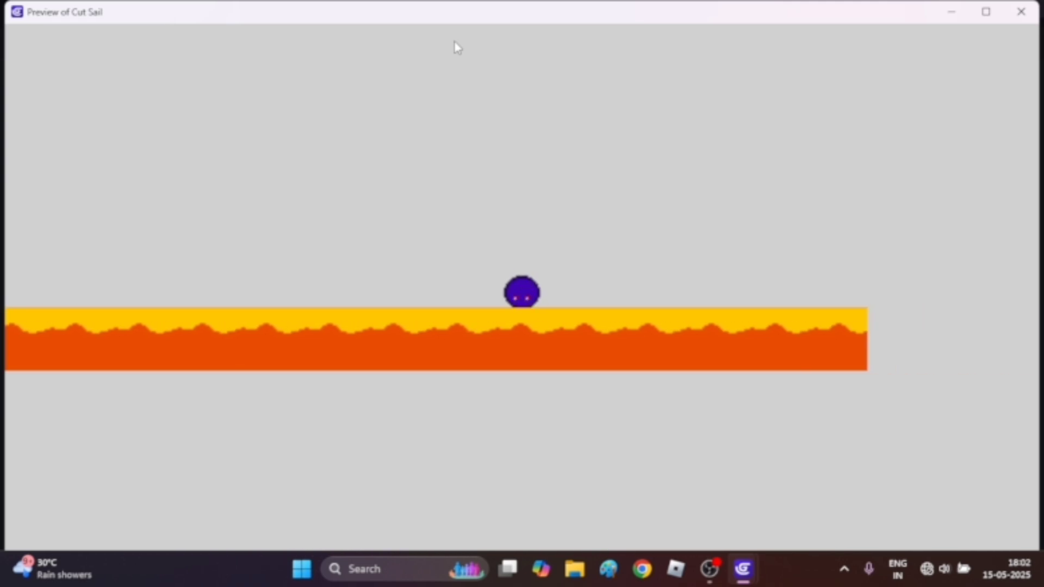
key(Left)
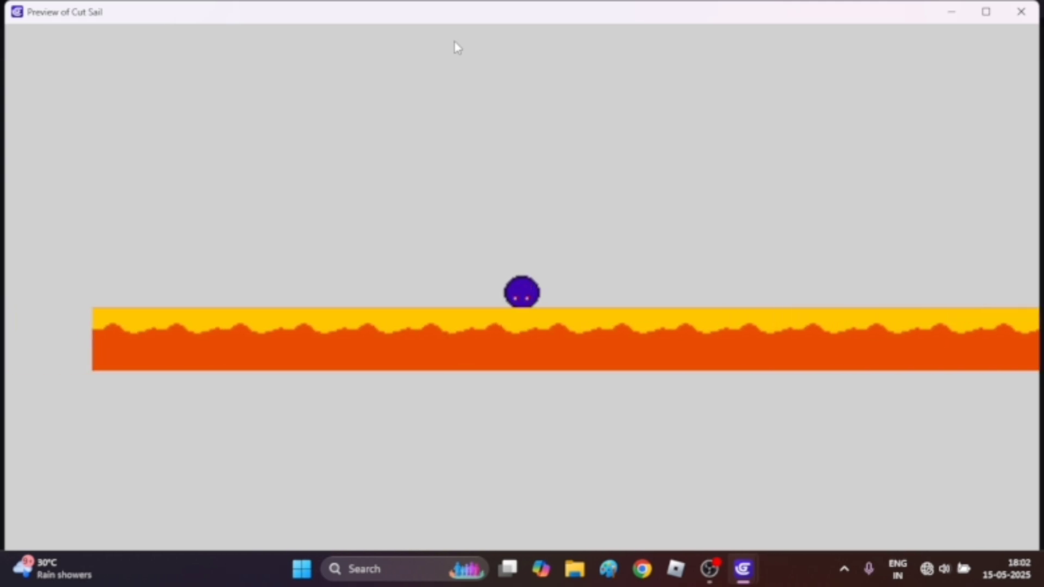
key(Left)
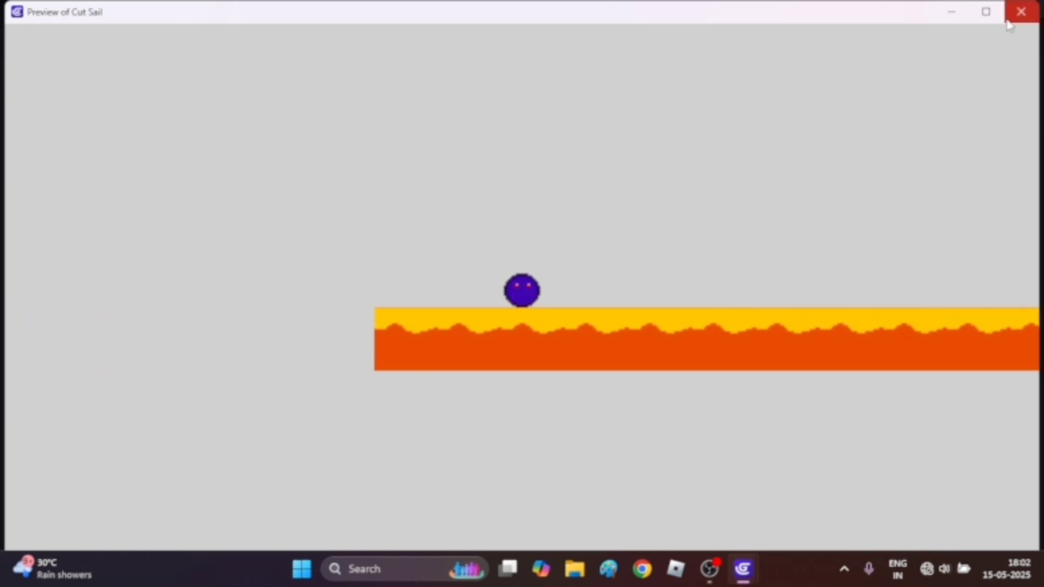
click(1021, 12)
Add a fifth event with a "Key pressed" condition that checks the Left key
click(81, 209)
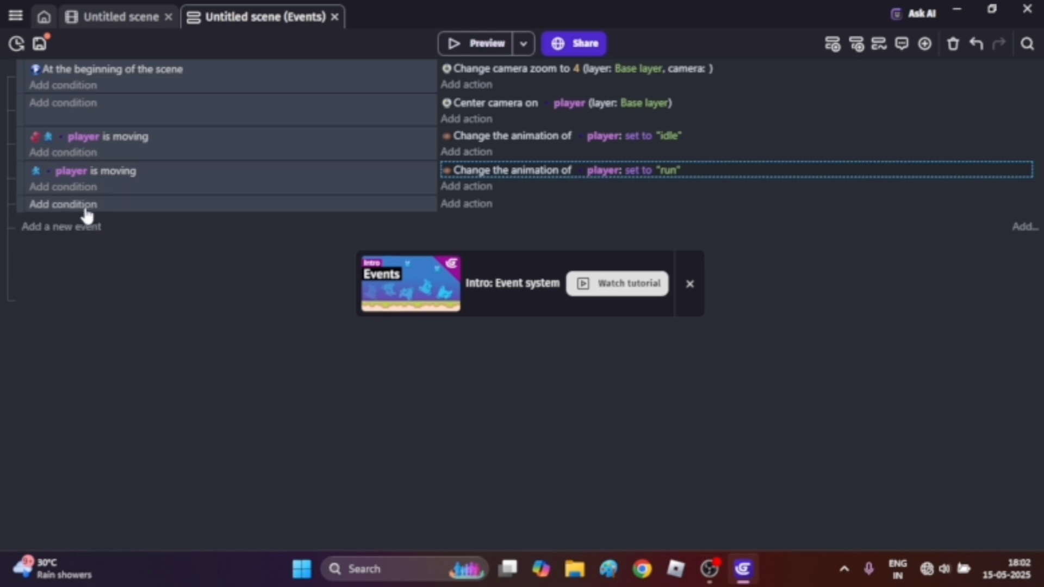
click(83, 206)
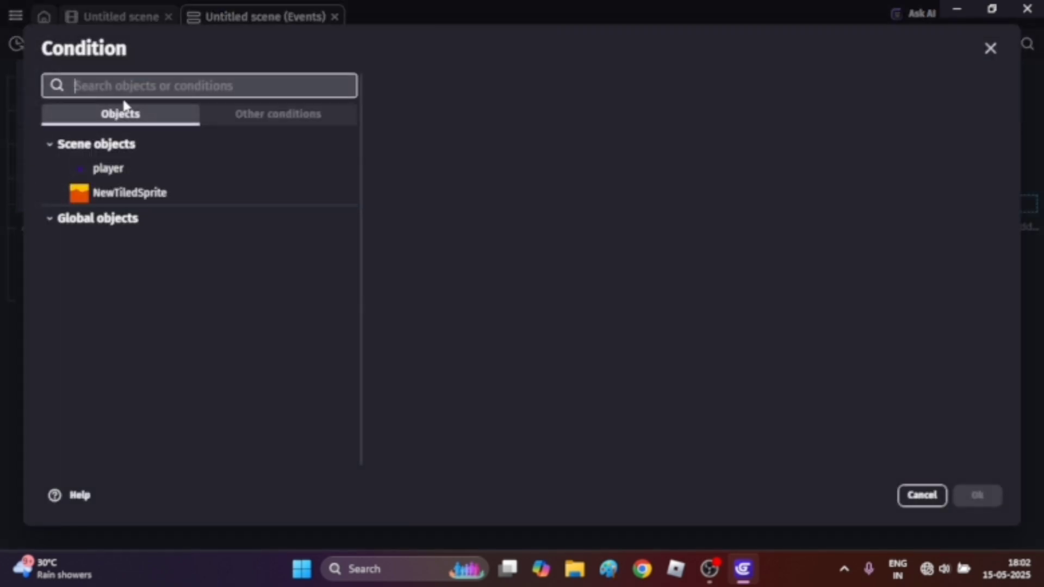
text(if key)
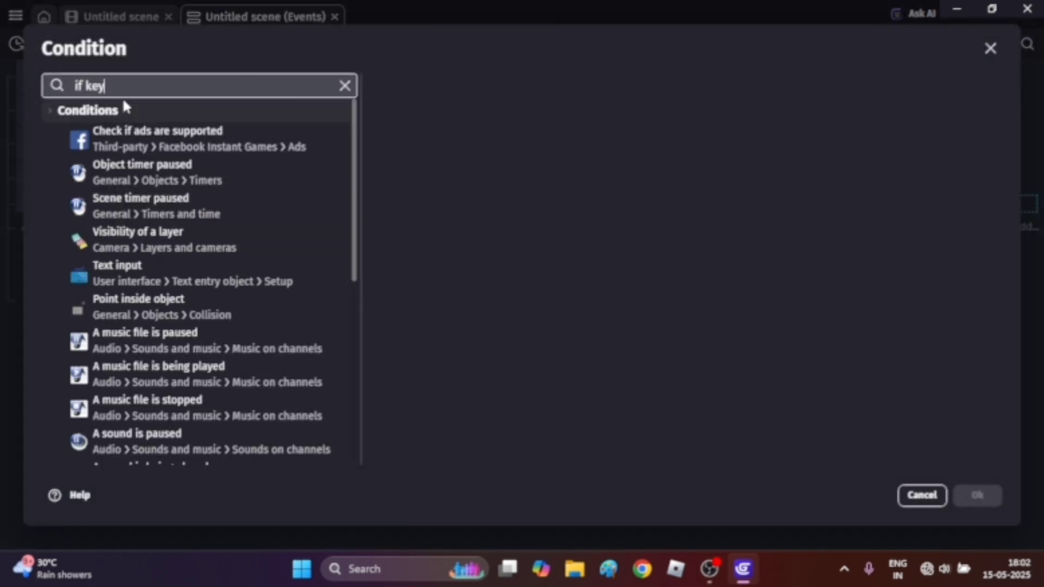
click(93, 132)
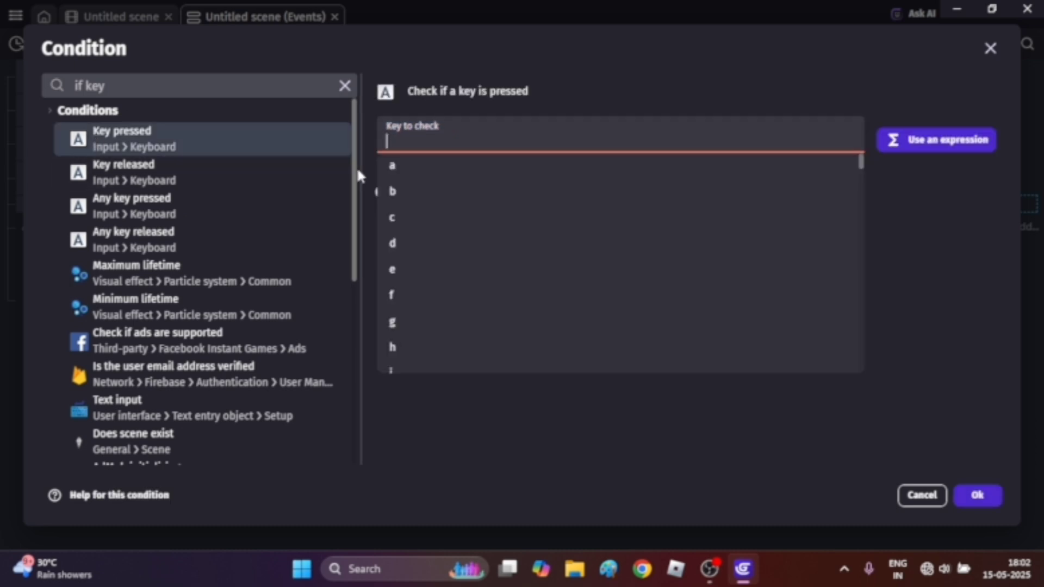
text(left)
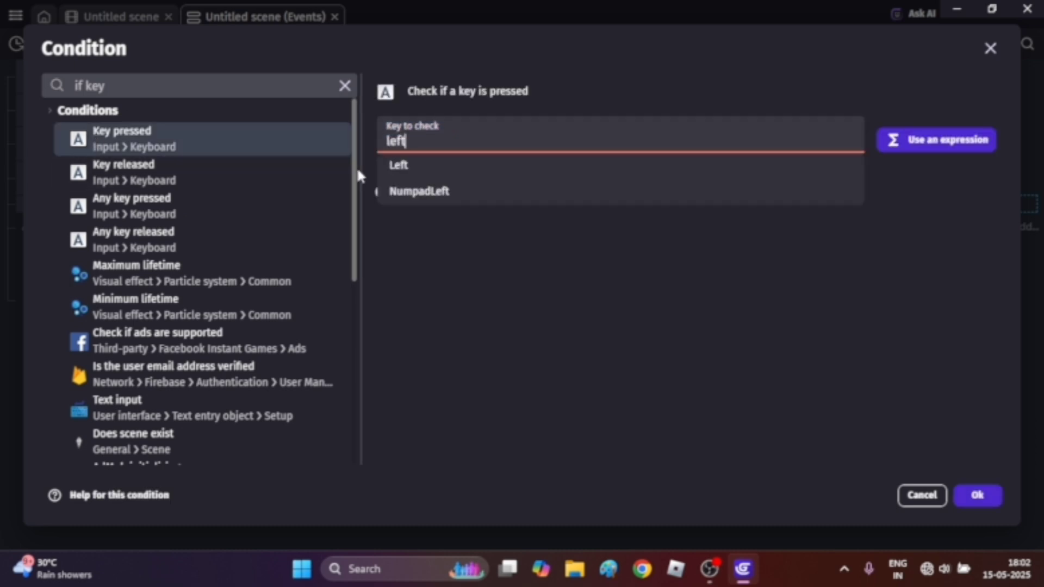
click(437, 158)
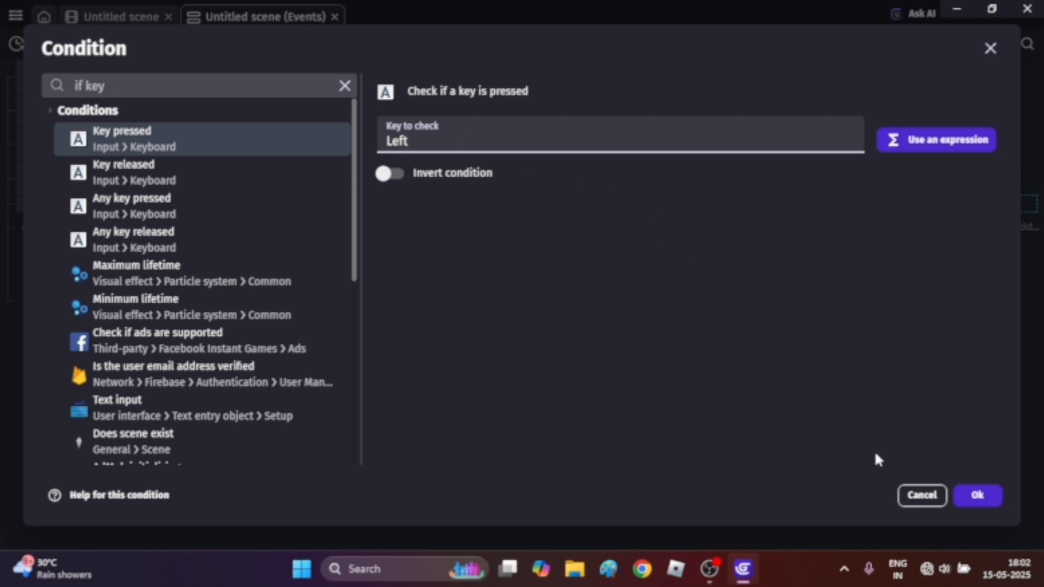
click(991, 497)
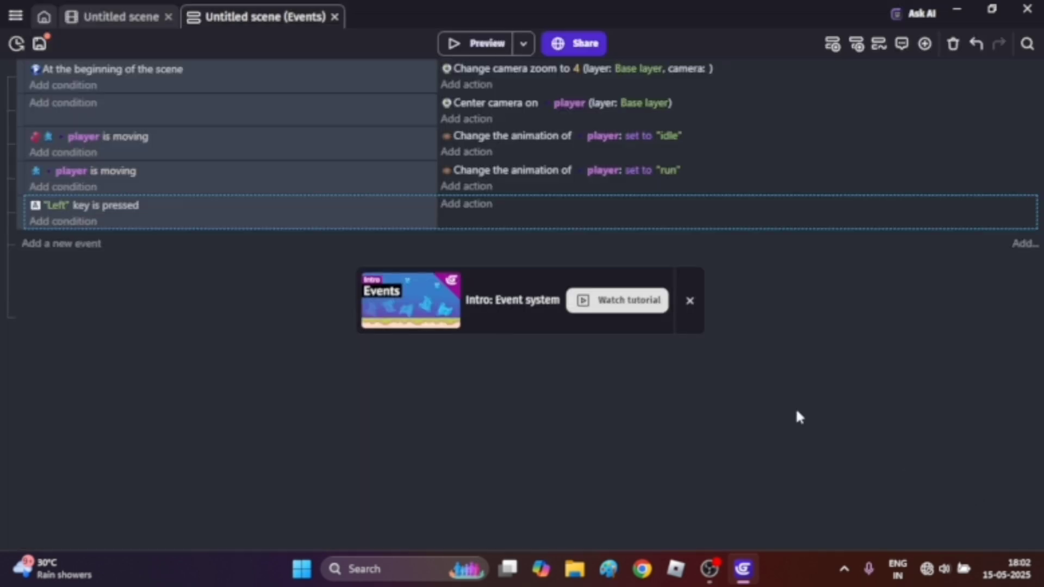
Add an action to the Left key event that flips the player horizontally, with flipping activated
click(457, 205)
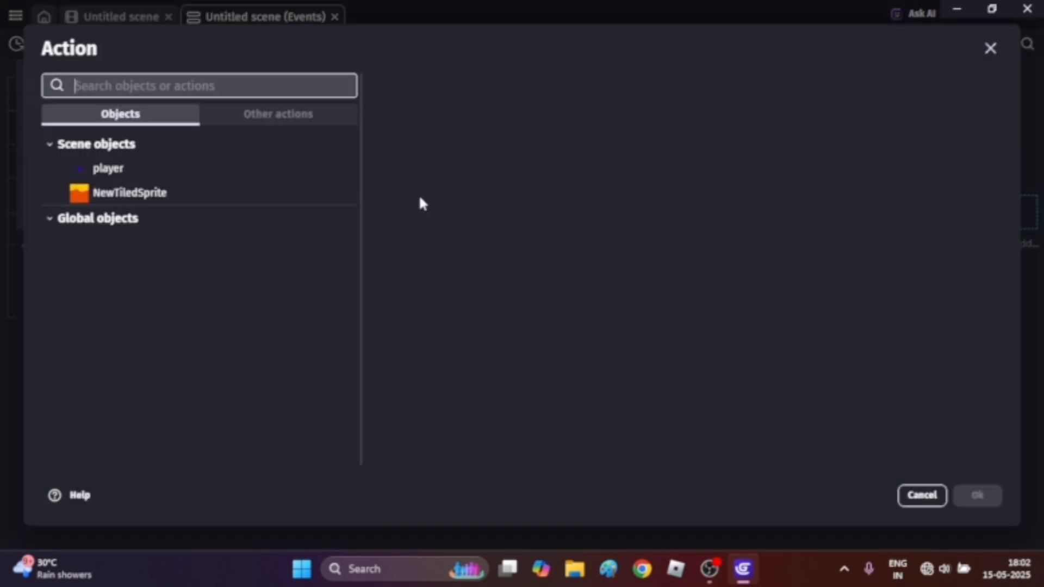
click(130, 163)
text(flip)
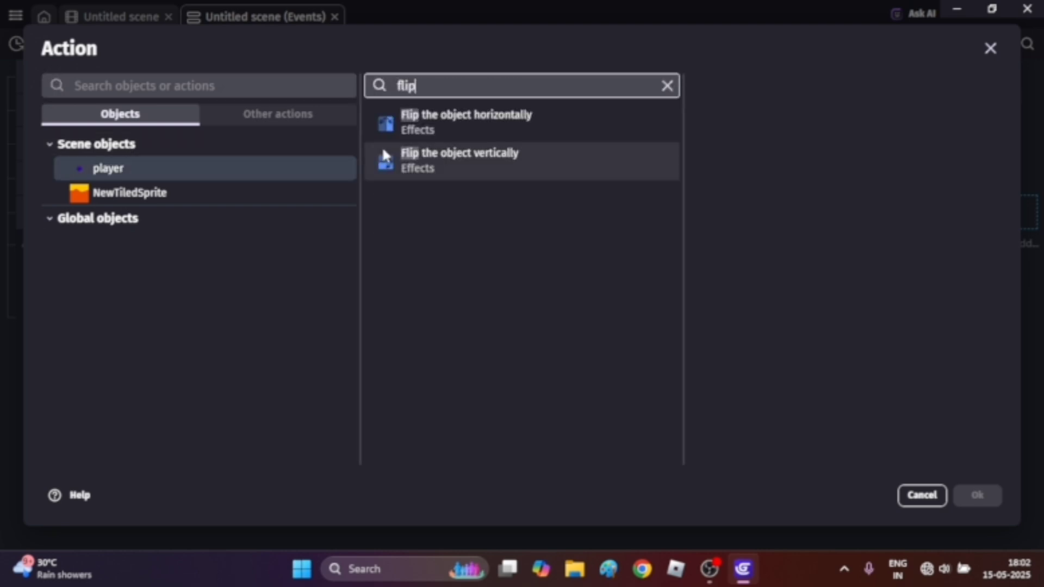
click(419, 129)
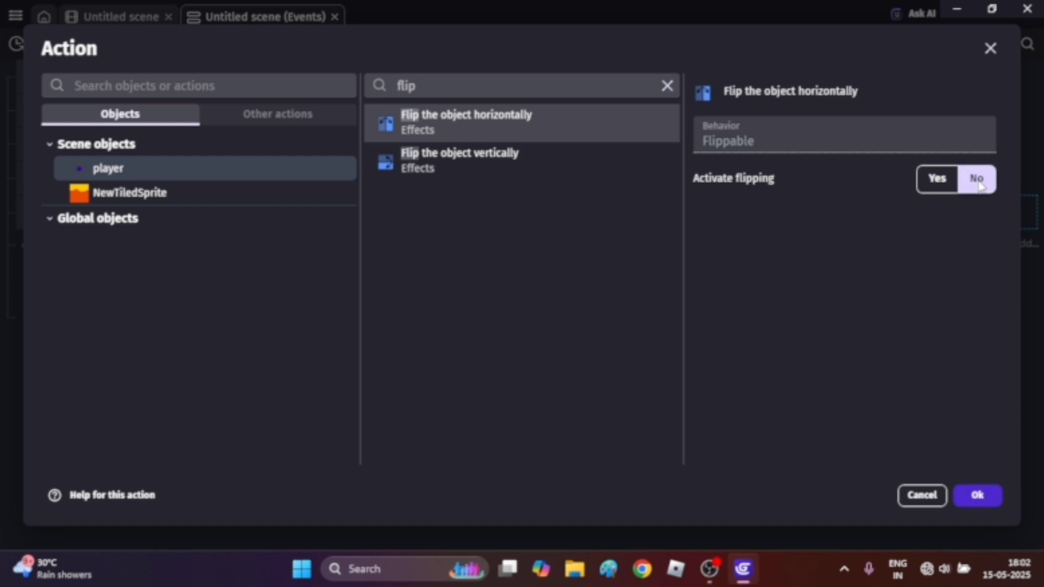
click(935, 182)
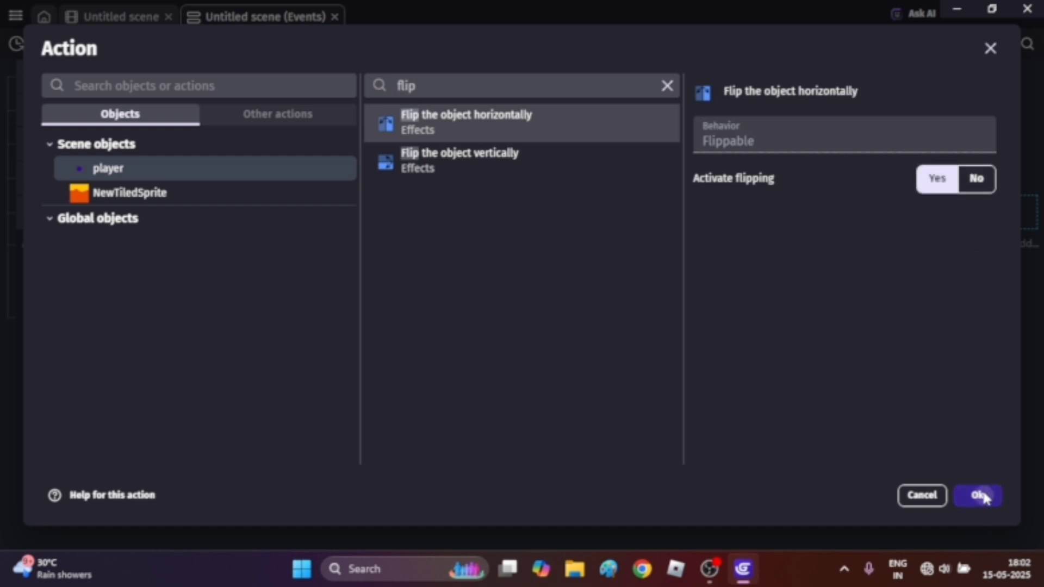
click(982, 496)
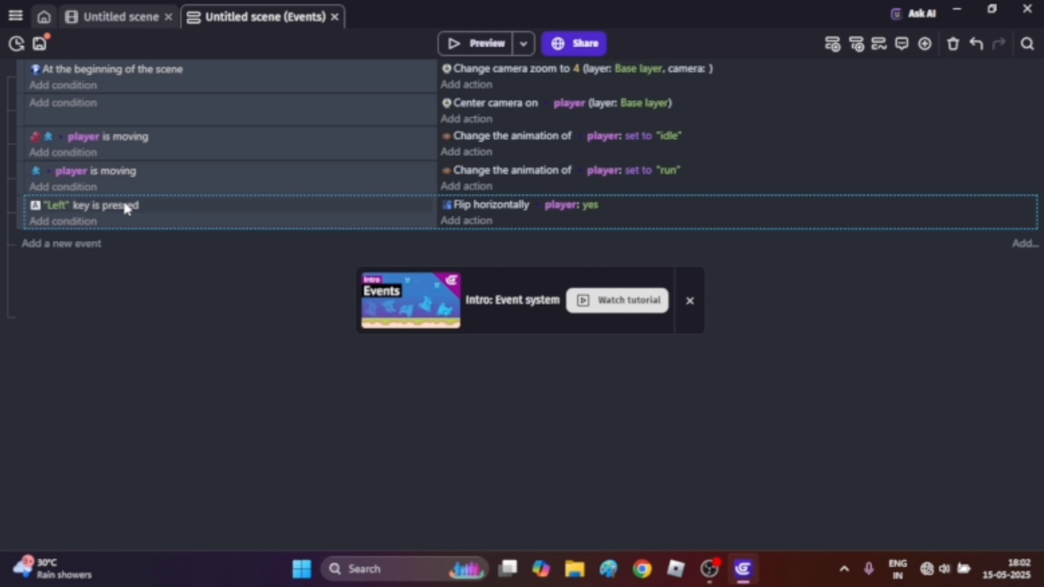
Copy the "Left" key pressed condition into a new sixth event
right_click(158, 210)
click(182, 224)
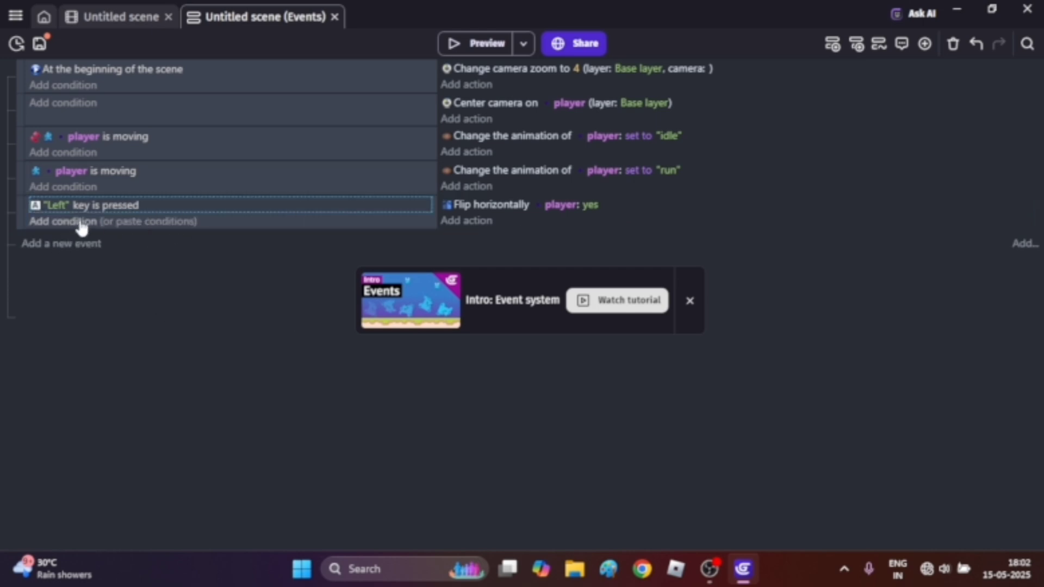
click(76, 243)
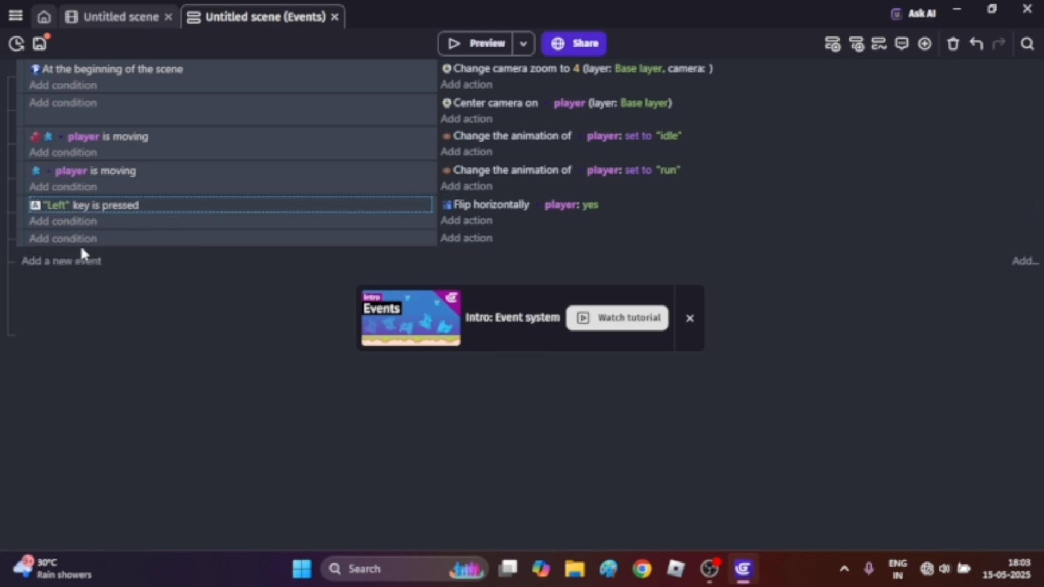
click(123, 240)
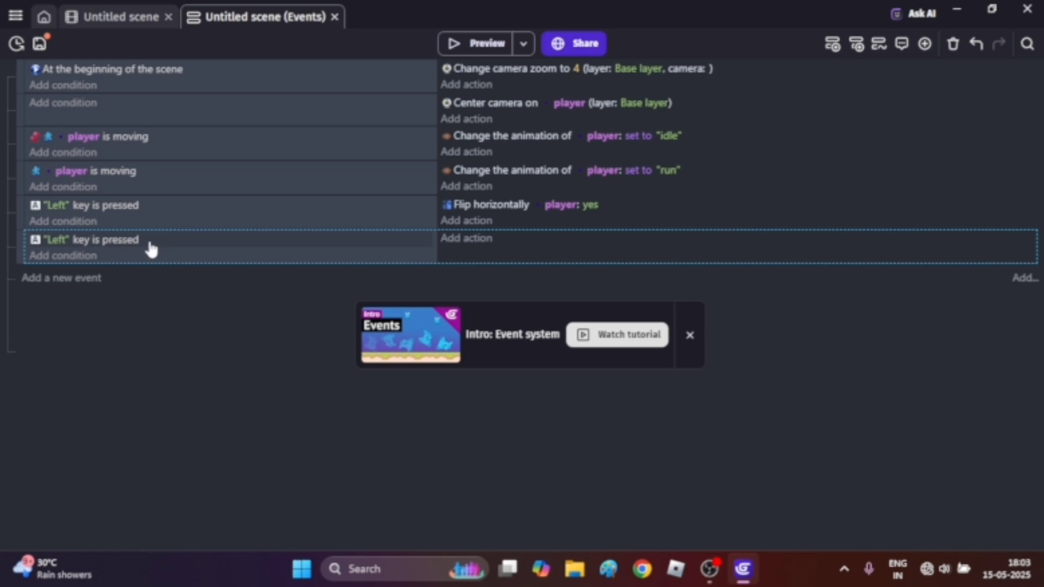
Change the key checked by the copied condition in the sixth event to "Right"
right_click(150, 245)
click(58, 238)
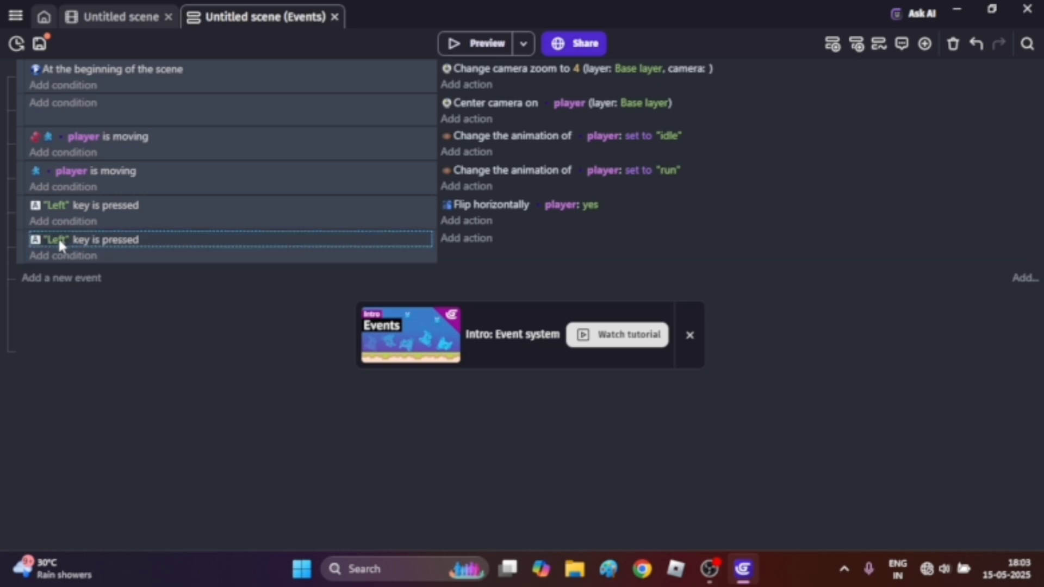
click(59, 240)
double_click(60, 244)
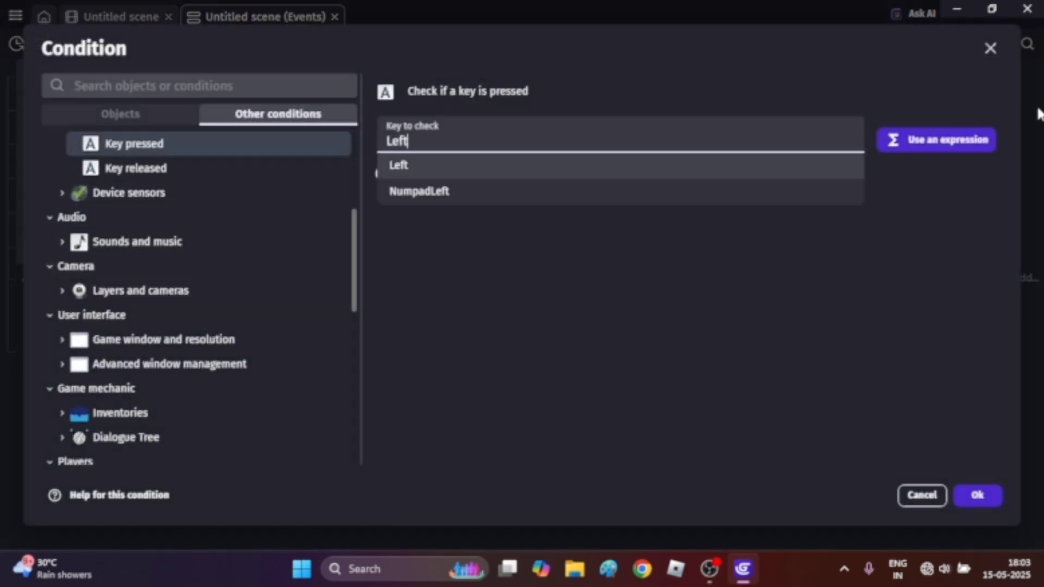
click(998, 48)
click(129, 278)
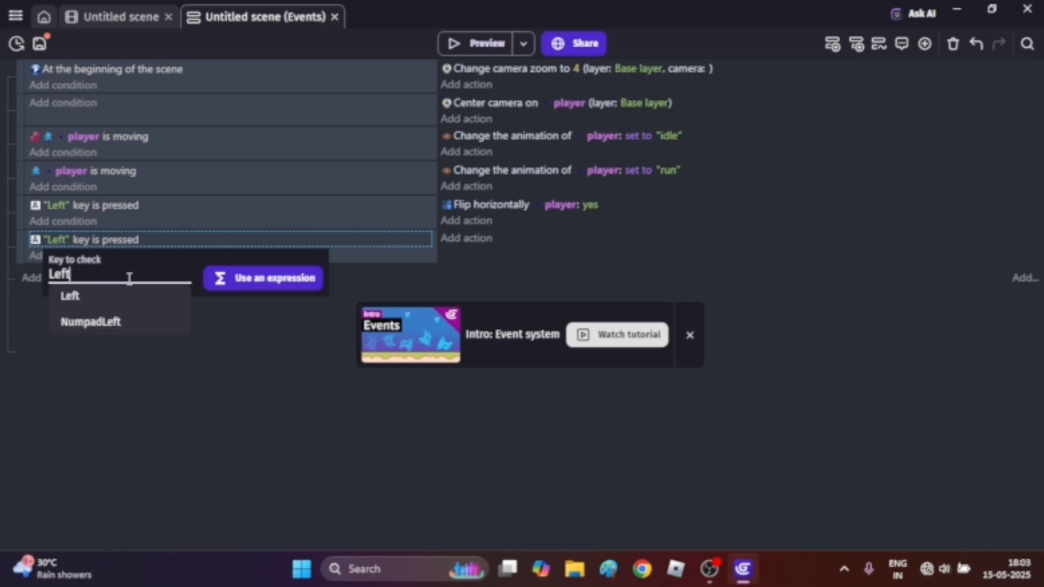
key(BackSpace)
key(BackSpace)
key(BackSpace)
text(right)
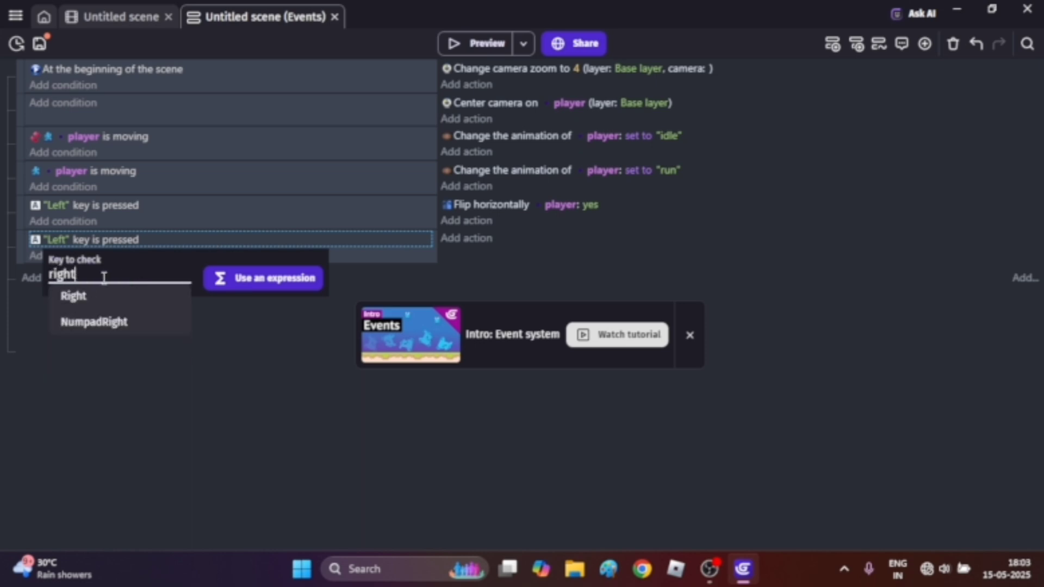
click(96, 296)
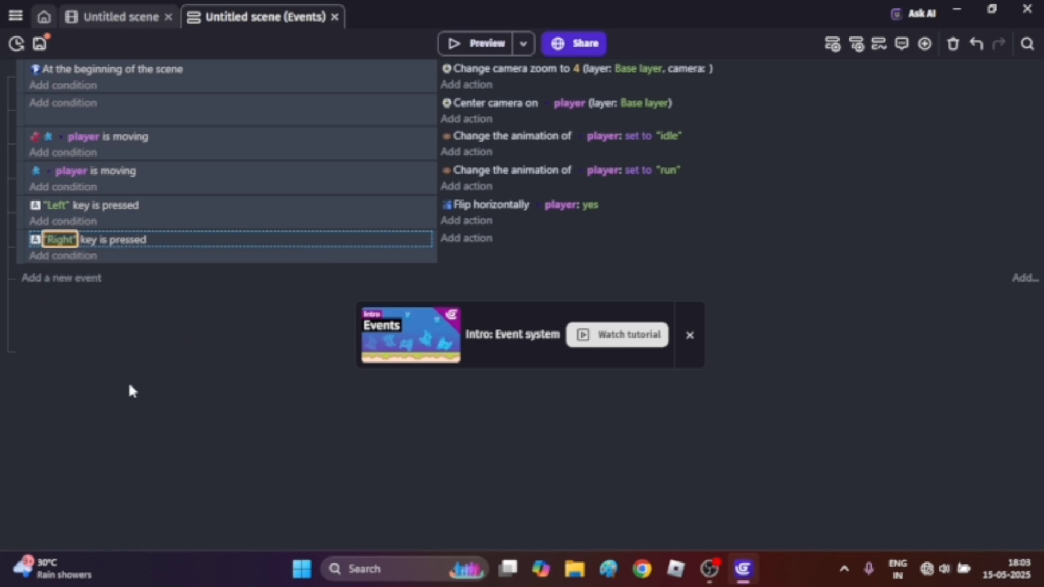
Copy the horizontal flip action into the Right key event and set the copy's flipping to No
click(603, 199)
right_click(605, 200)
click(608, 216)
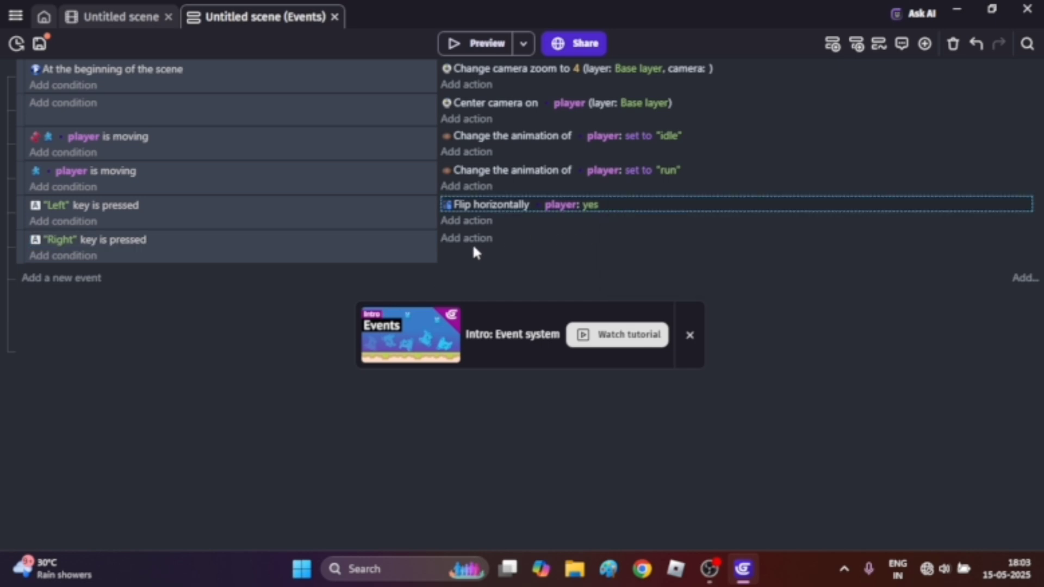
click(517, 238)
click(590, 240)
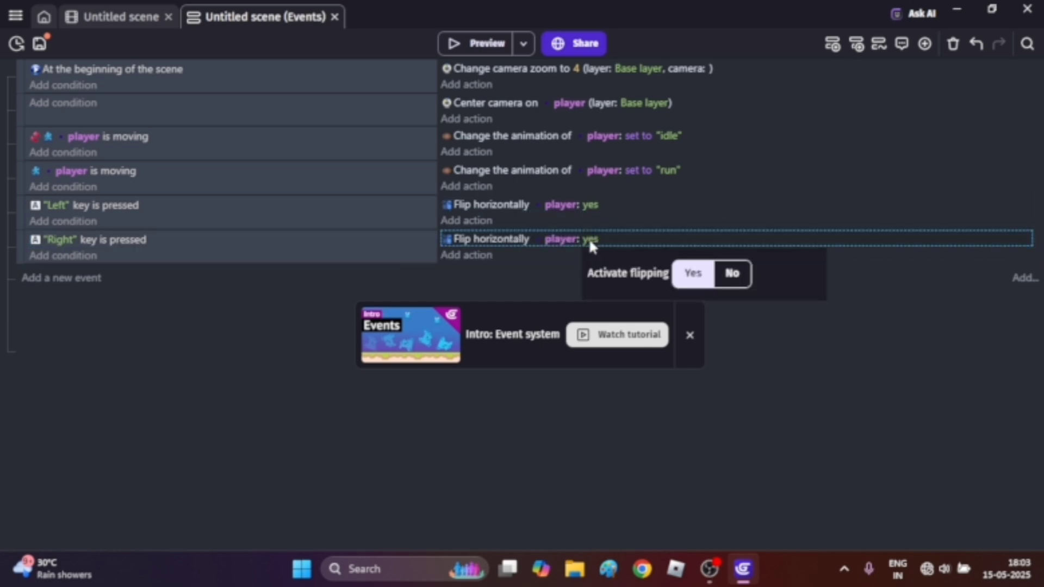
click(730, 273)
click(718, 374)
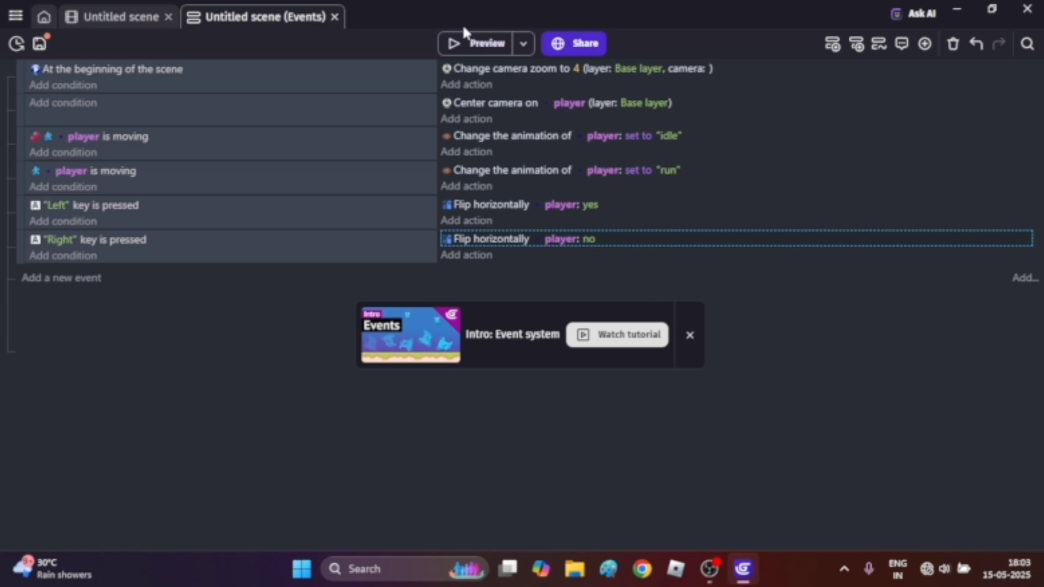
Preview the game, move the player both ways along the platform to test the horizontal flipping, and close the preview
click(501, 45)
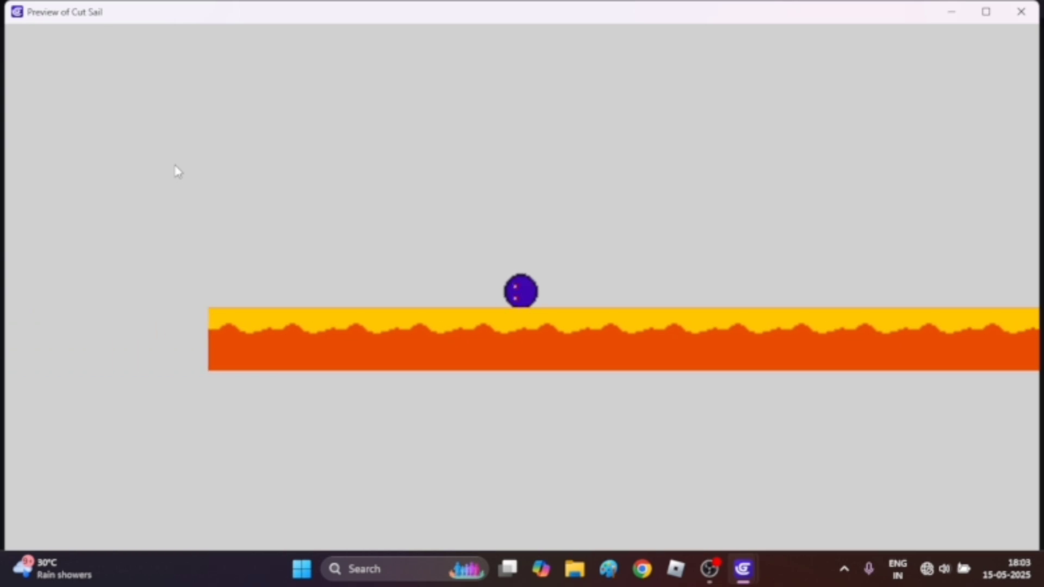
key(Right)
key(Left)
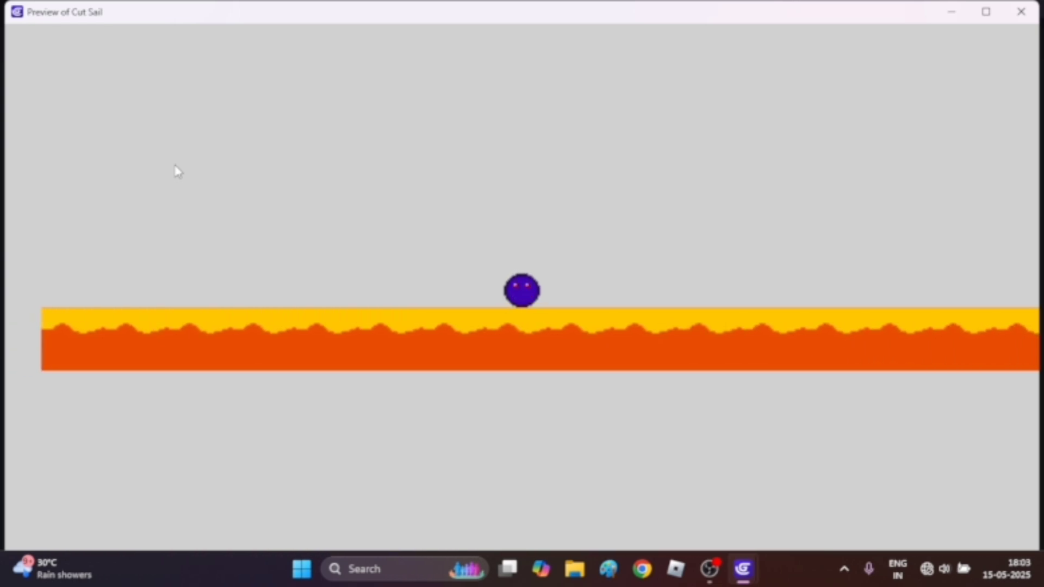
key(Right)
key(Left)
key(Right)
key(Left)
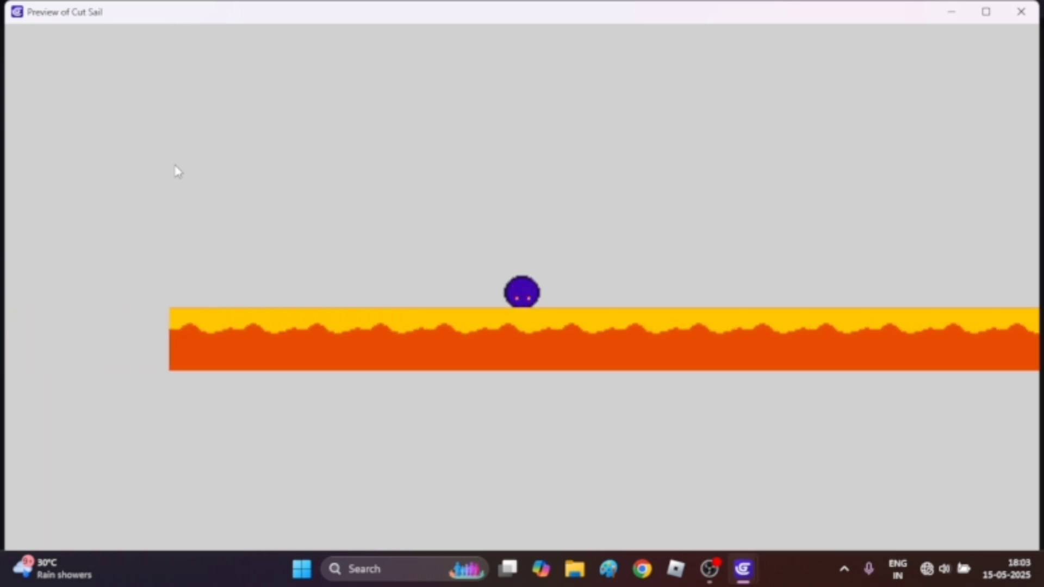
key(Right)
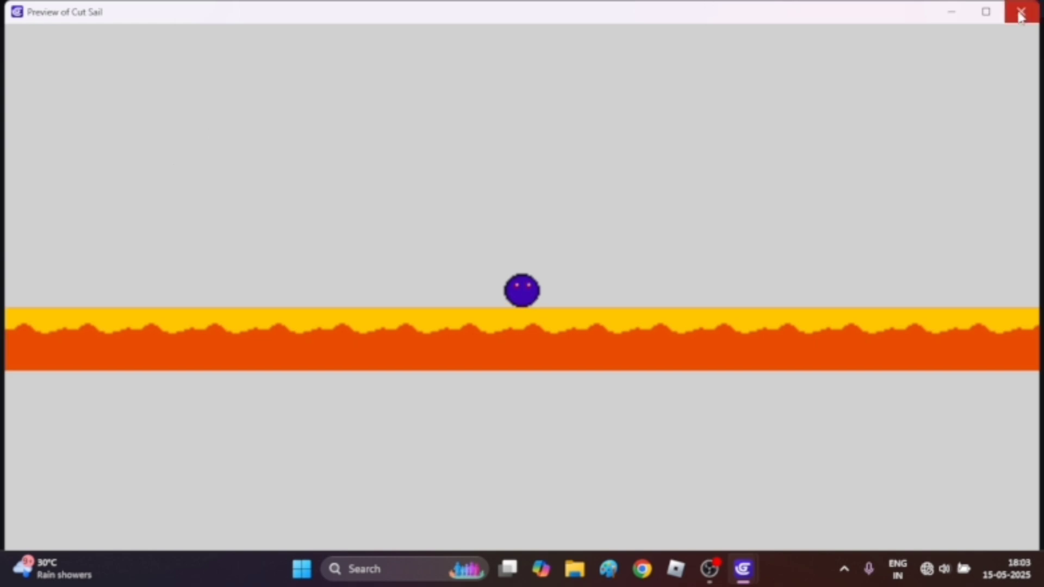
click(1022, 11)
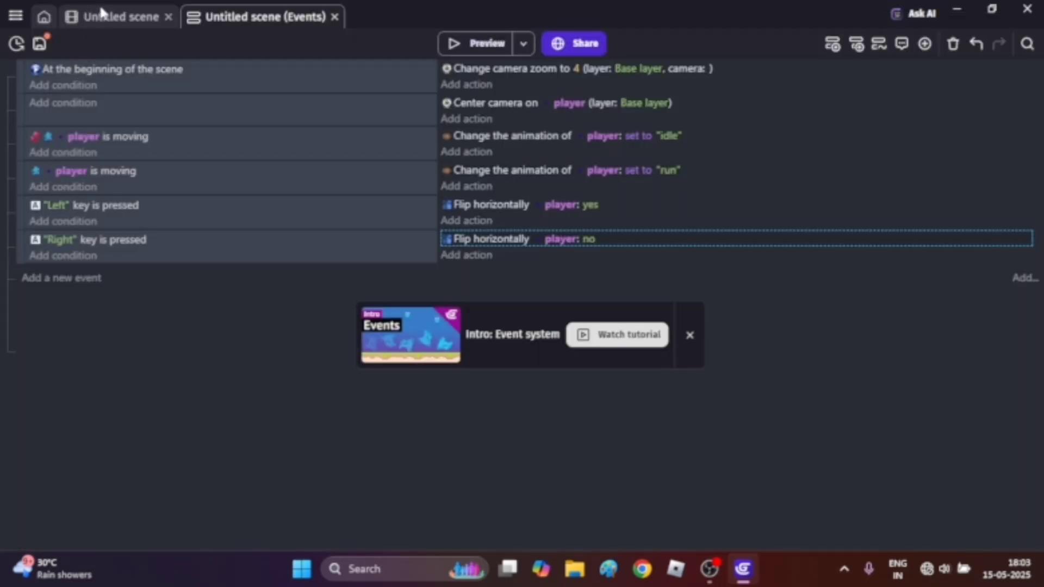
Add a new tiled sprite object to the scene and start creating its image with Piskel
click(99, 19)
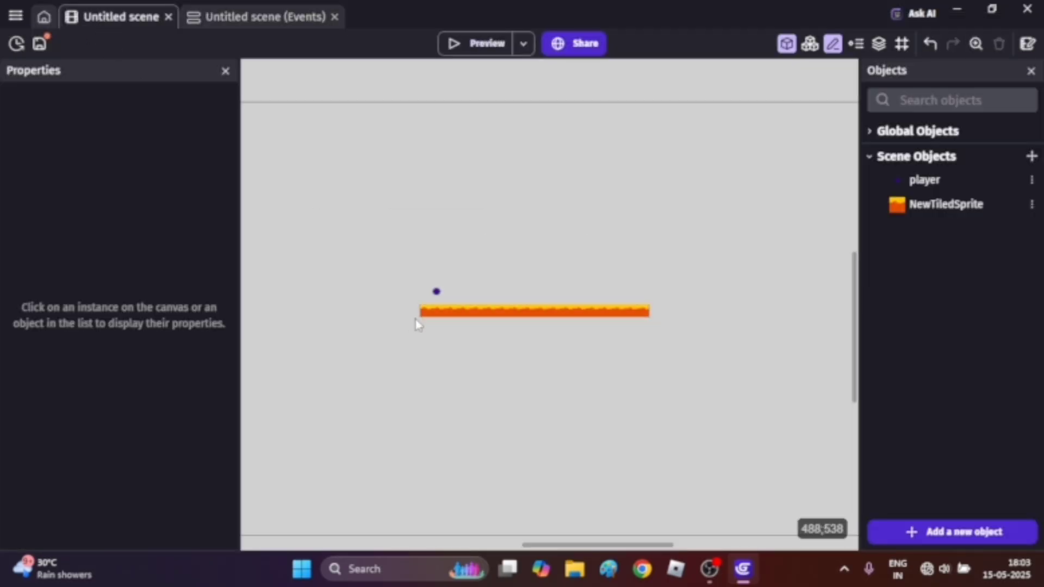
click(949, 532)
click(220, 270)
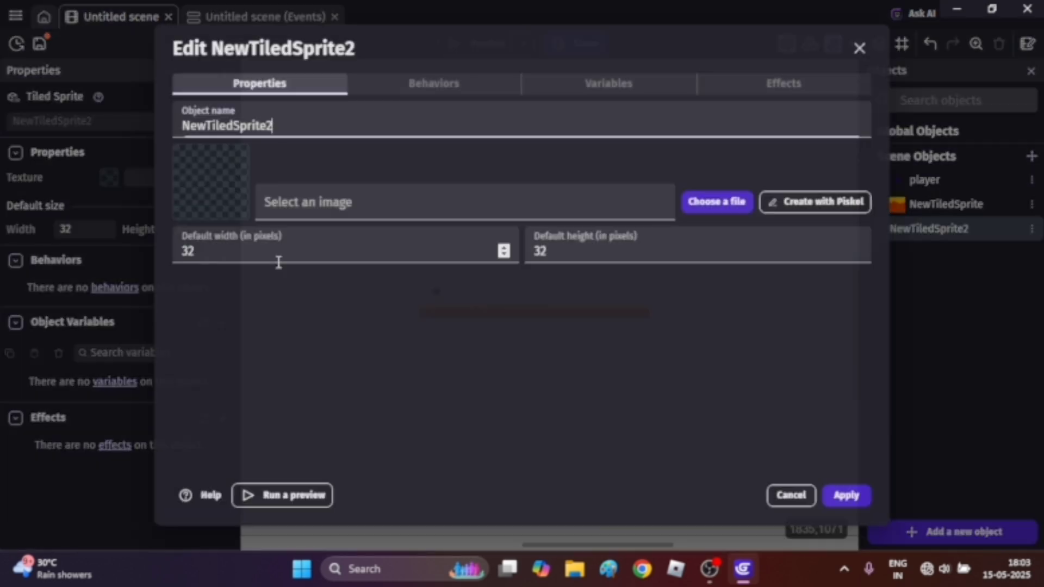
click(807, 206)
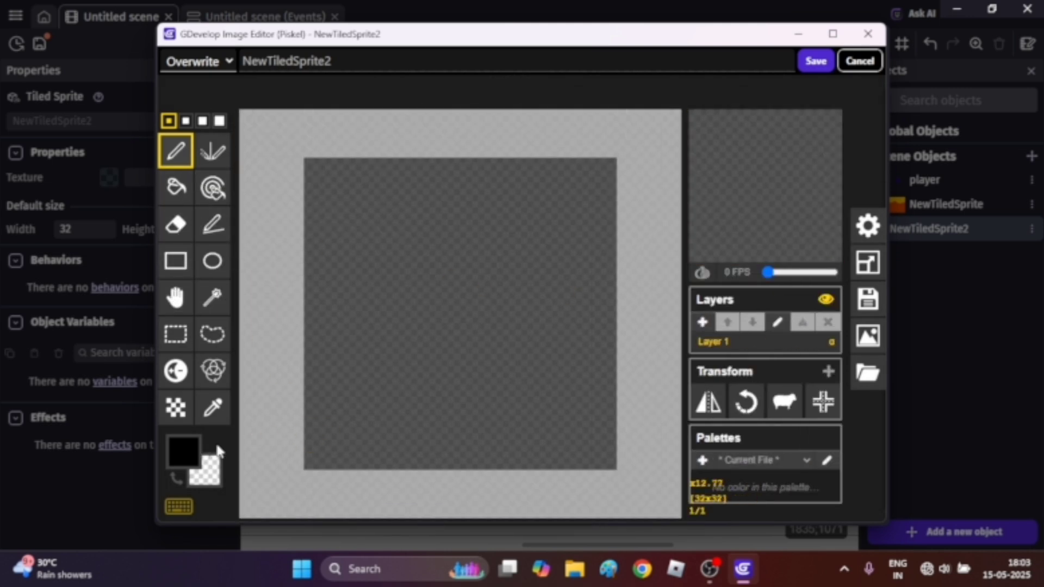
Draw a jagged black line across the lower part of the image, fill the area below it with grey, and save it to the object
mouse_move(305, 430)
mouse_down()
mouse_move(389, 381)
mouse_move(433, 418)
mouse_move(516, 381)
mouse_move(544, 421)
mouse_move(615, 405)
mouse_up()
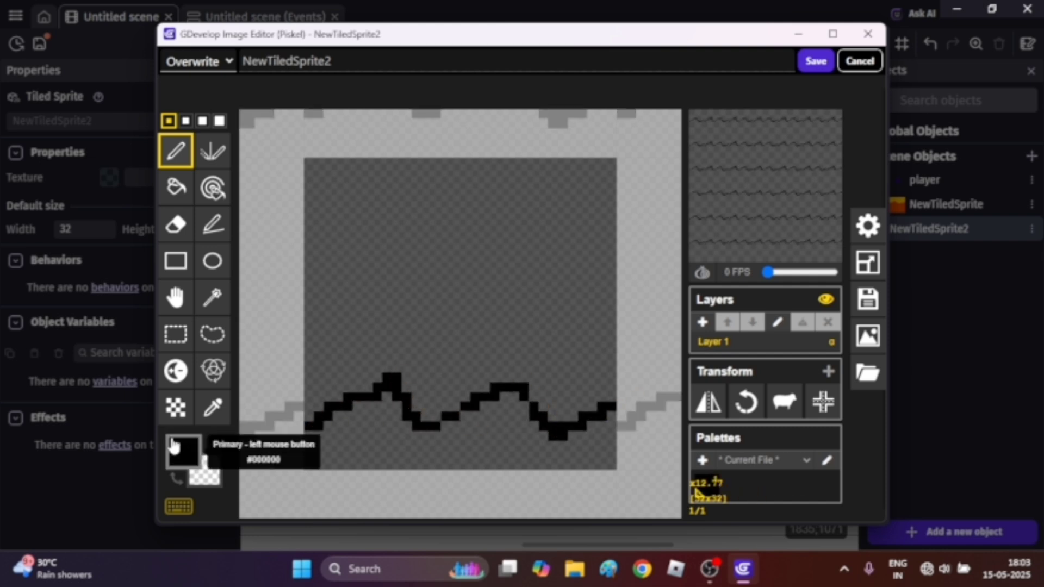
click(200, 462)
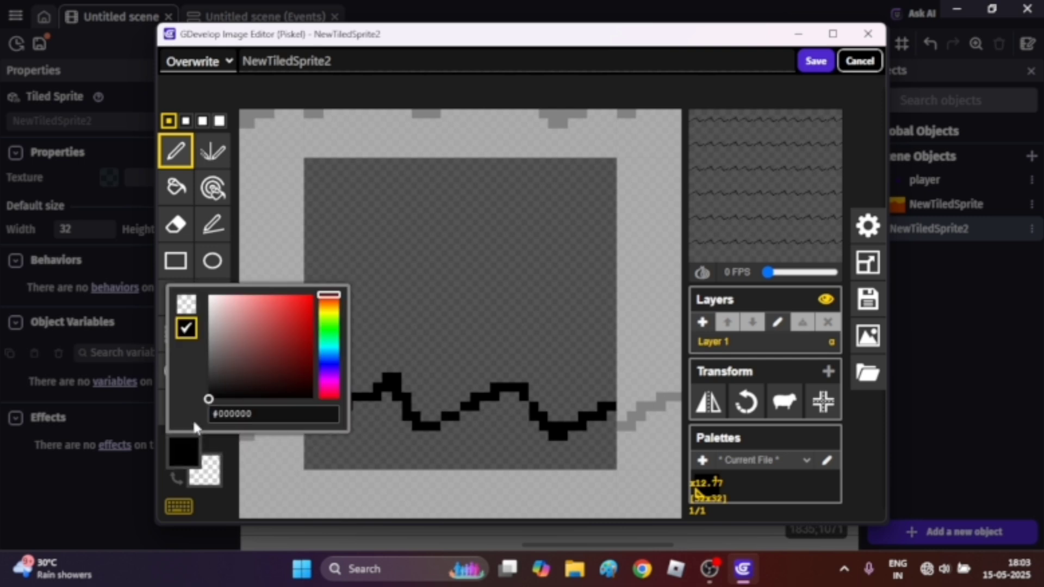
drag(218, 352, 211, 349)
click(408, 455)
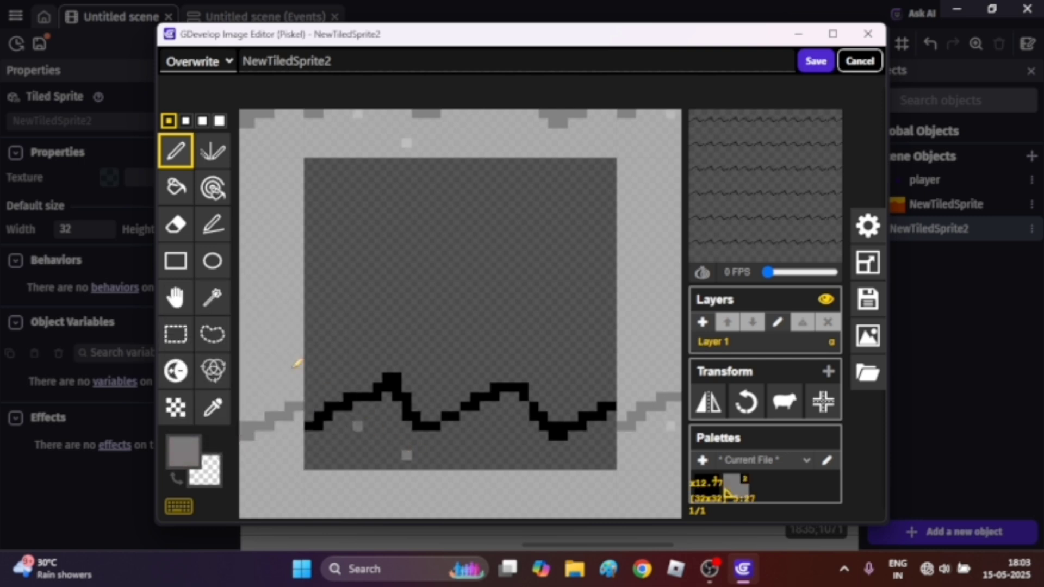
click(180, 200)
click(345, 431)
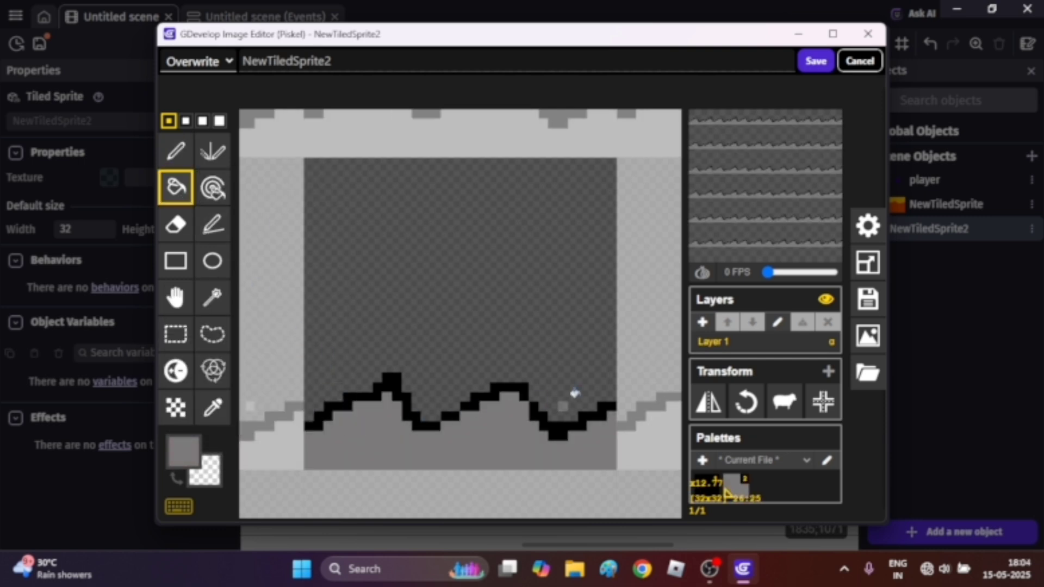
click(816, 61)
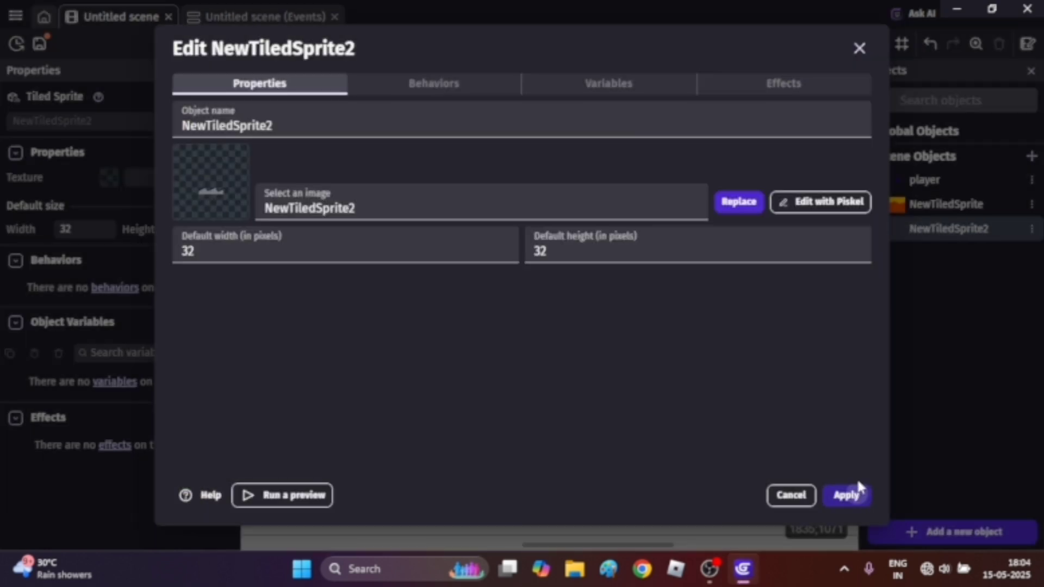
click(860, 486)
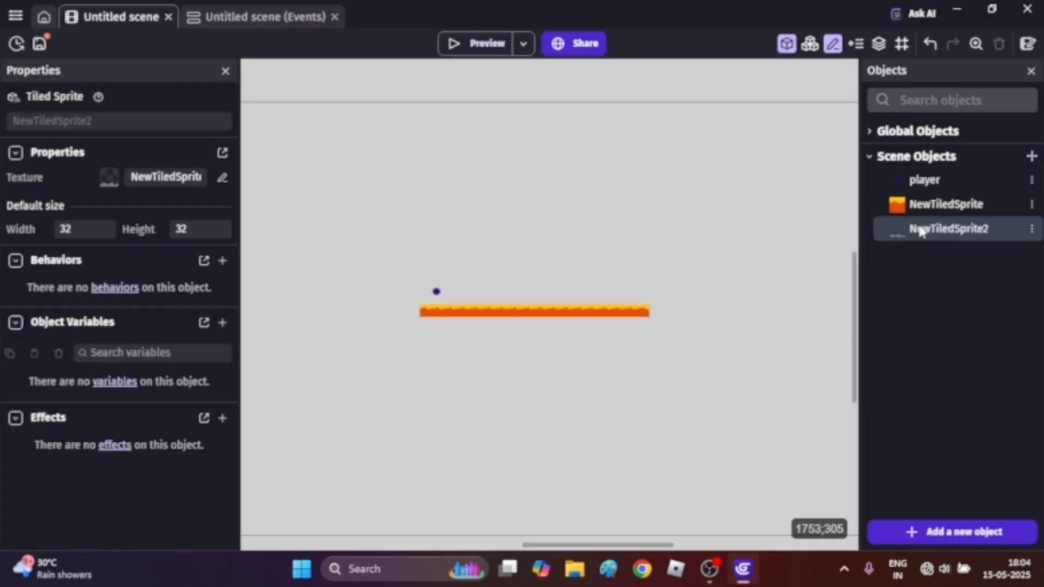
Place one instance of NewTiledSprite2 on the platform's top surface, a short distance to the right of the player
drag(921, 231, 535, 219)
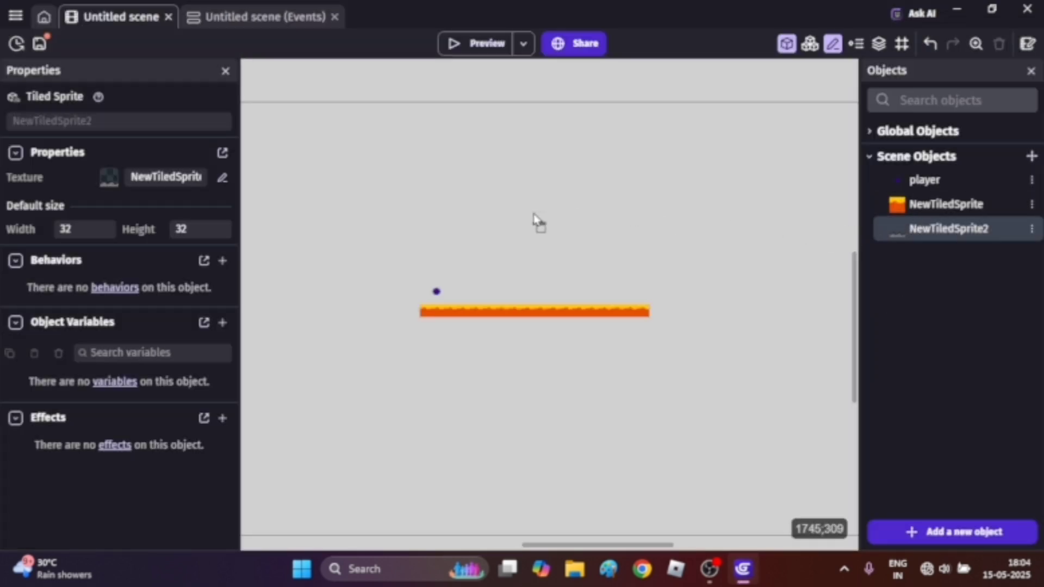
drag(485, 294, 486, 293)
click(486, 293)
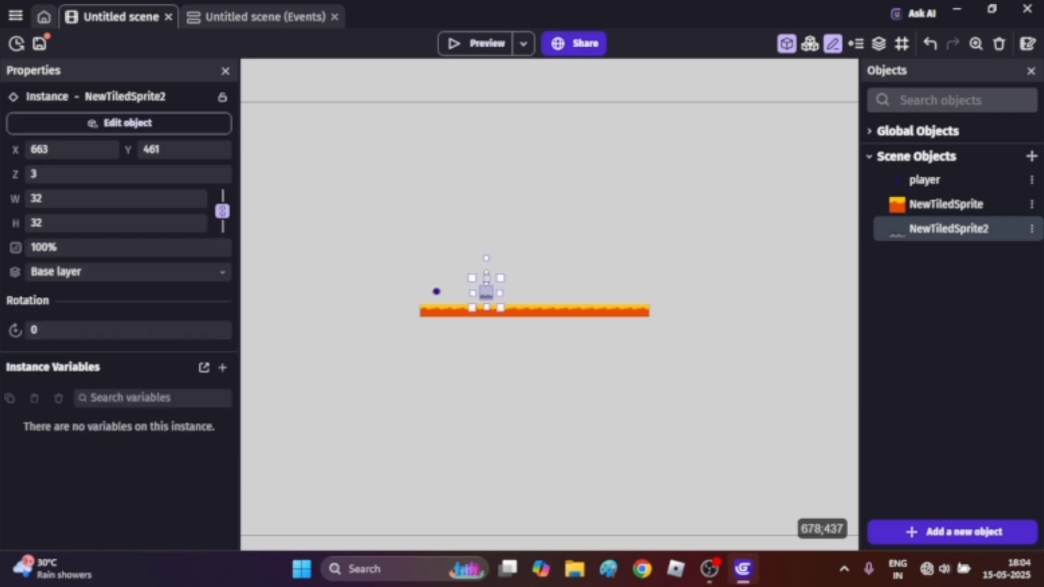
drag(486, 281, 464, 297)
click(486, 400)
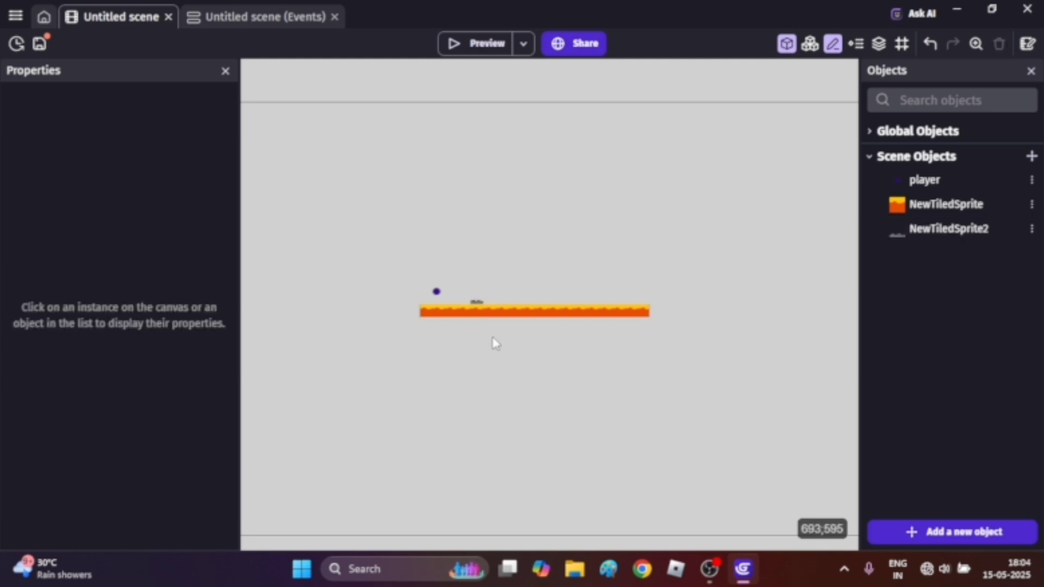
scroll(499, 284, up, 5)
scroll(490, 293, up, 1)
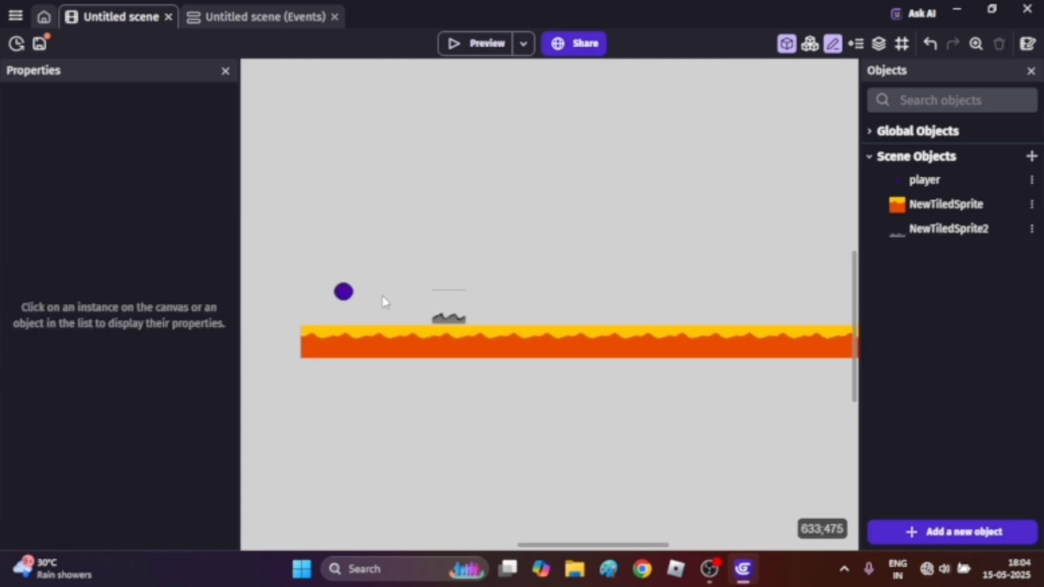
scroll(309, 445, down, 1)
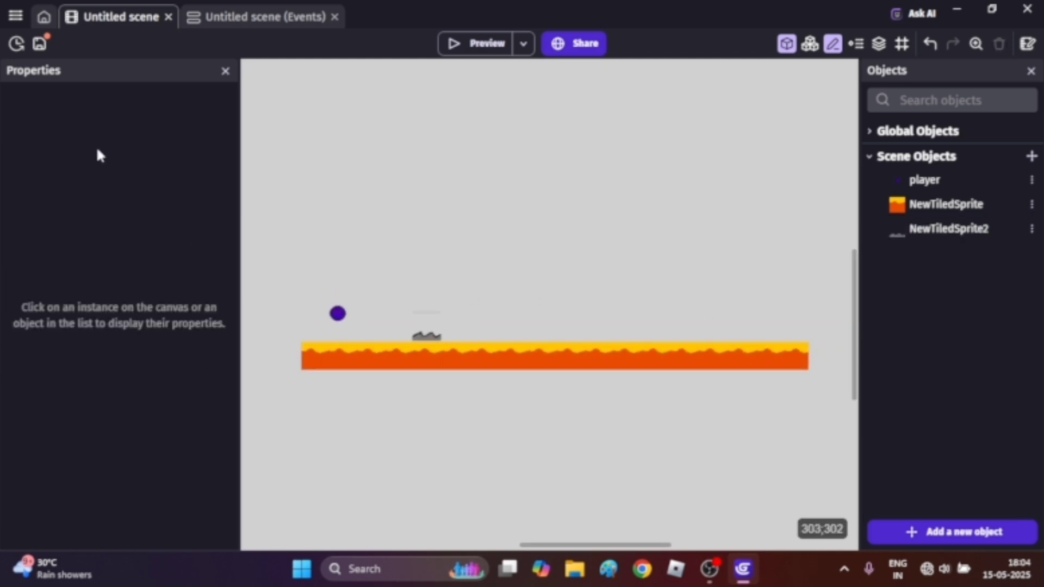
Add a new scene event with a condition testing whether player is in collision with NewTiledSprite2
click(284, 16)
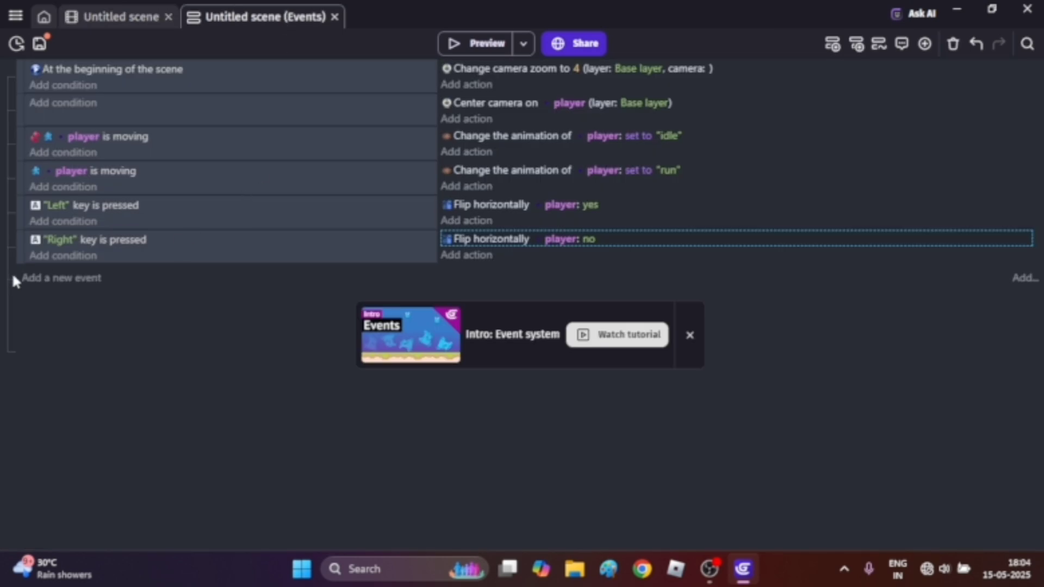
click(36, 279)
click(37, 273)
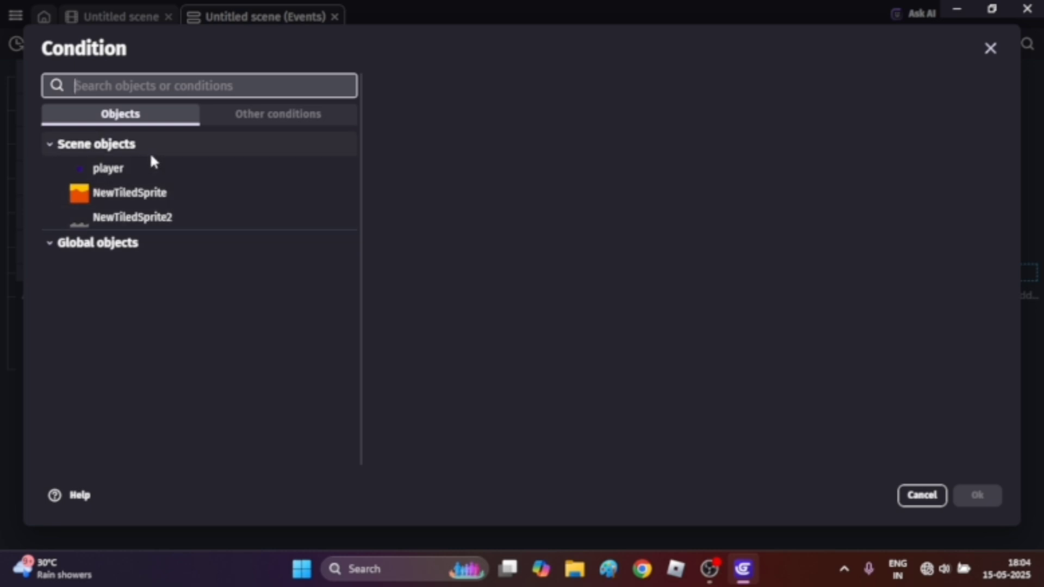
click(143, 167)
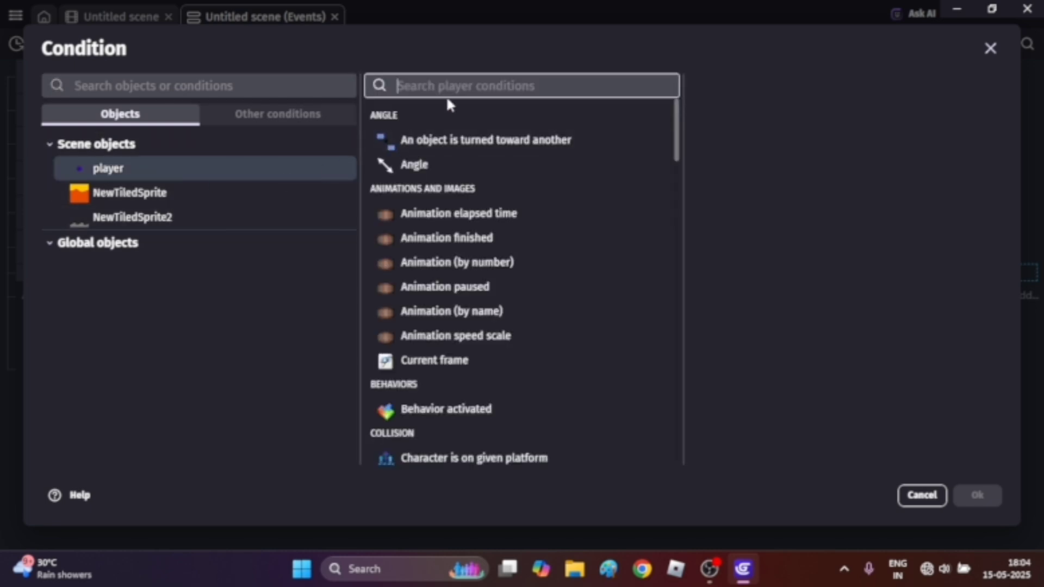
text(coll)
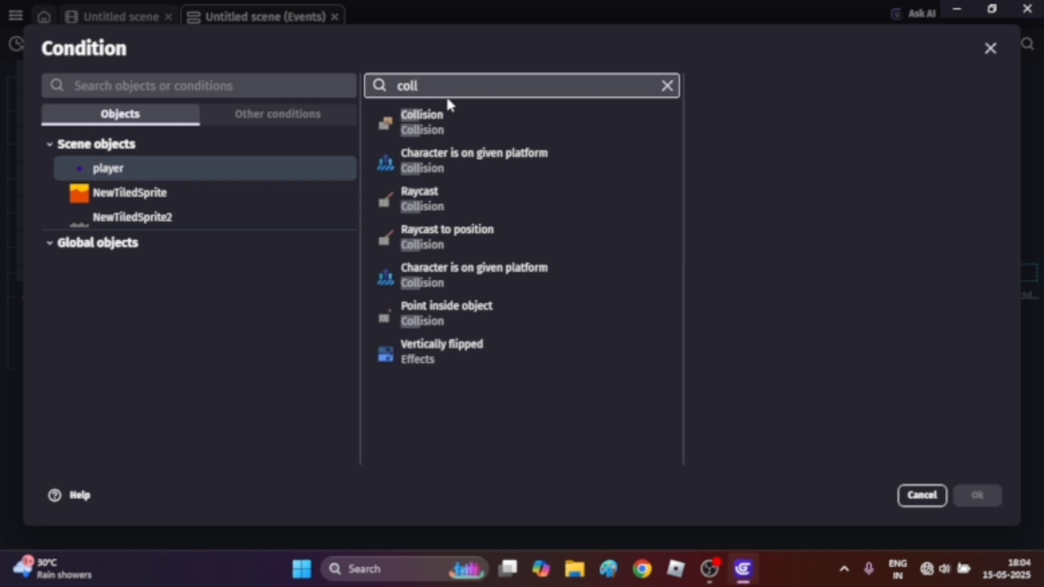
click(441, 110)
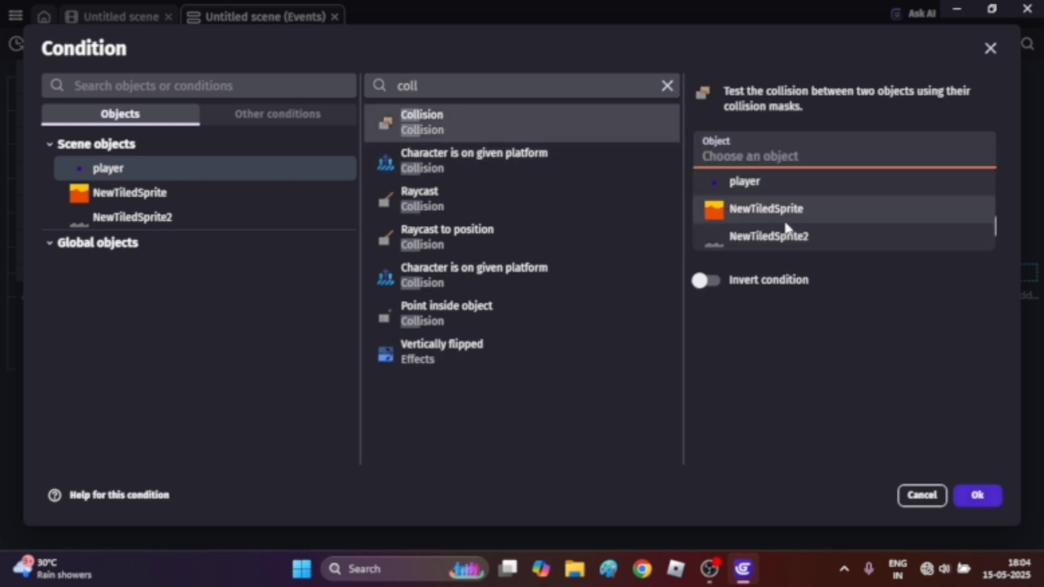
click(783, 235)
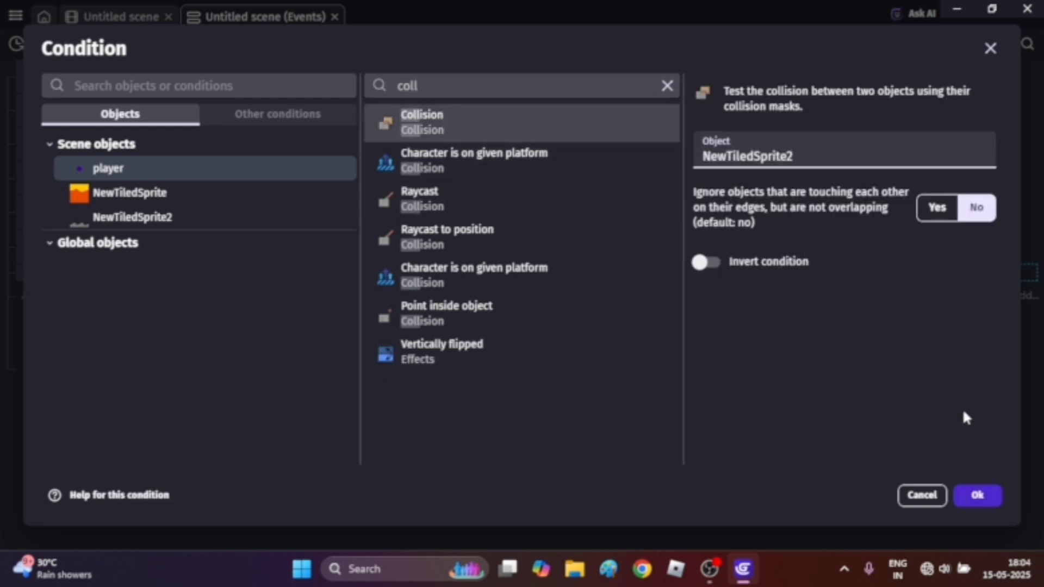
click(979, 495)
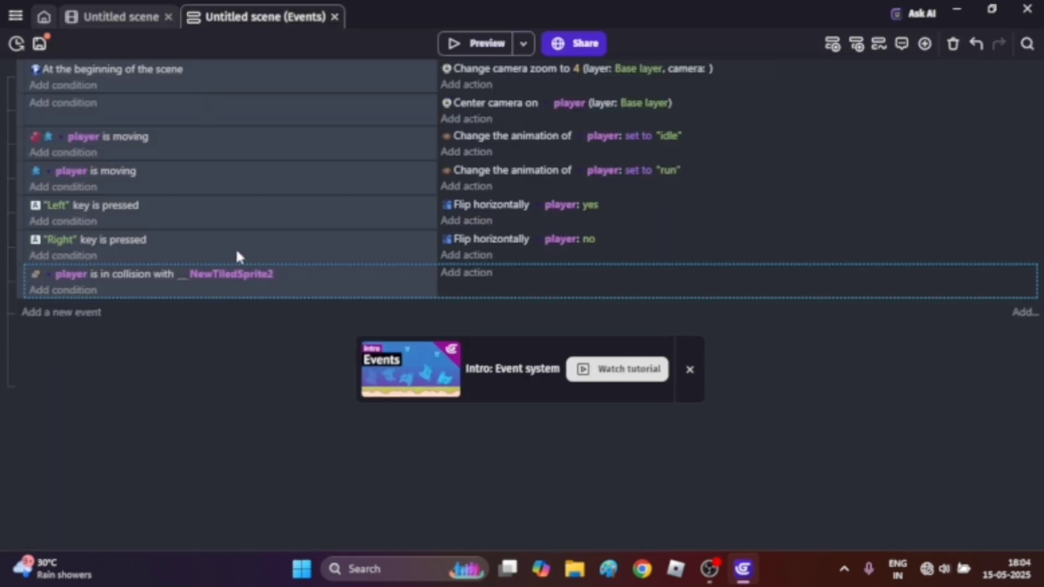
Give the NewTiledSprite2 collision event an action that changes the scene to "Untitled scene"
click(462, 274)
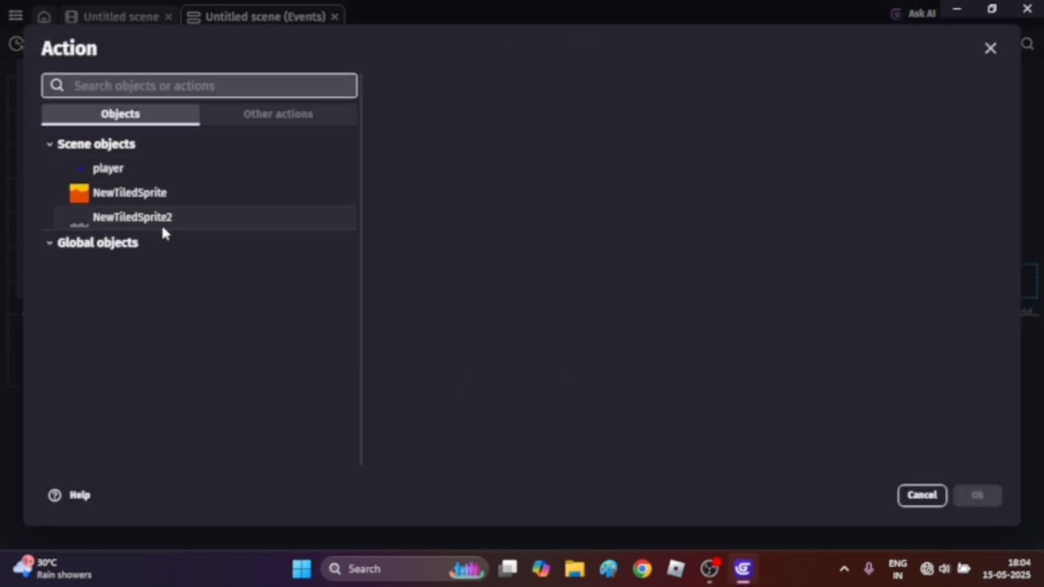
click(247, 115)
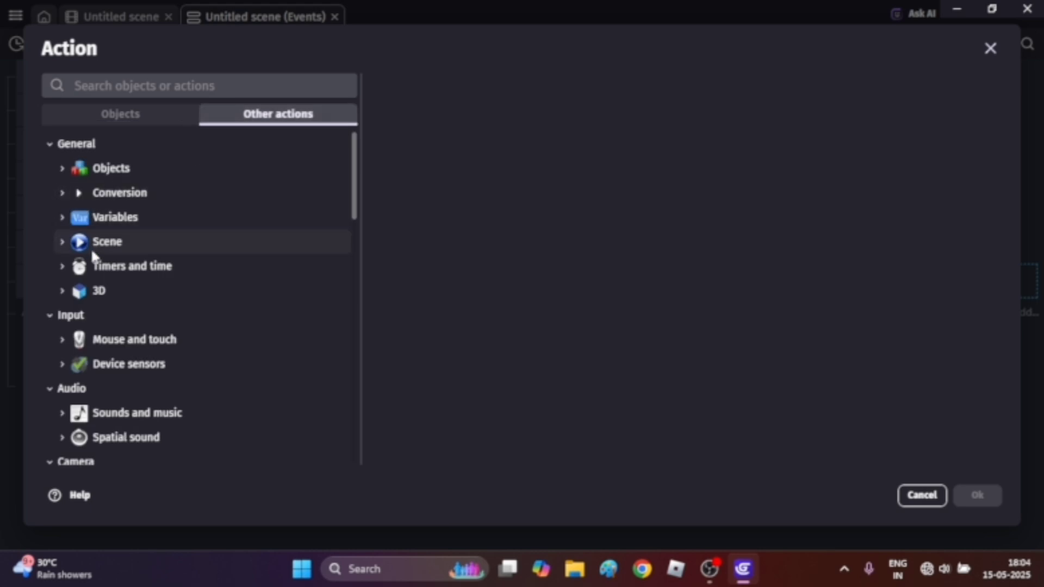
click(62, 242)
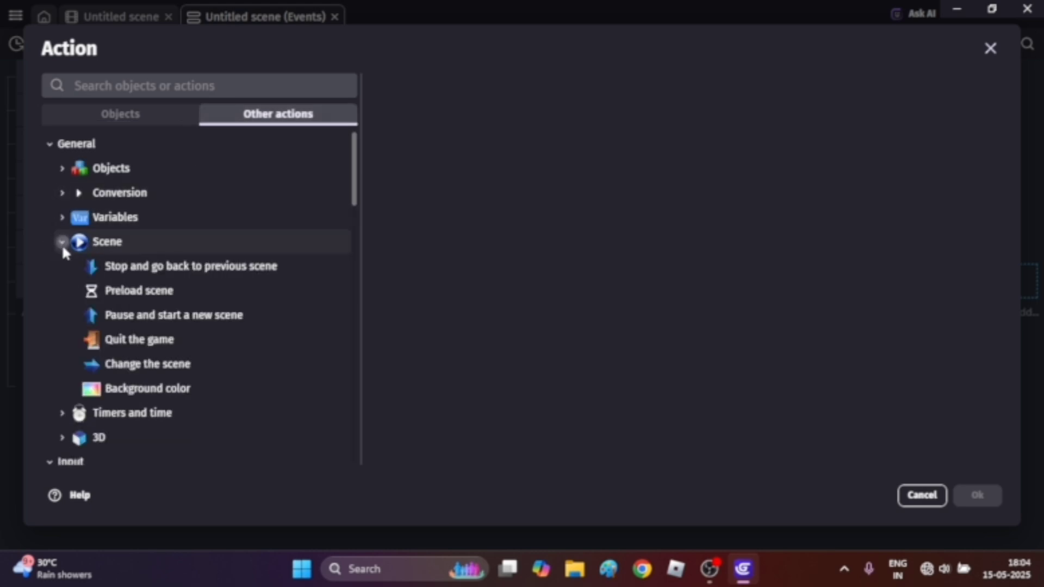
click(149, 364)
click(760, 233)
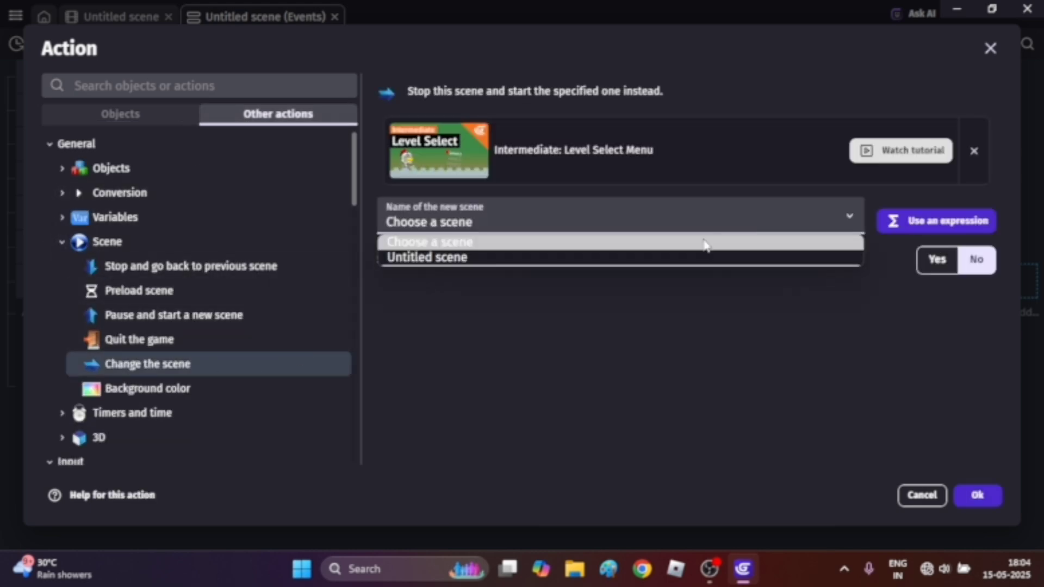
click(606, 258)
click(978, 496)
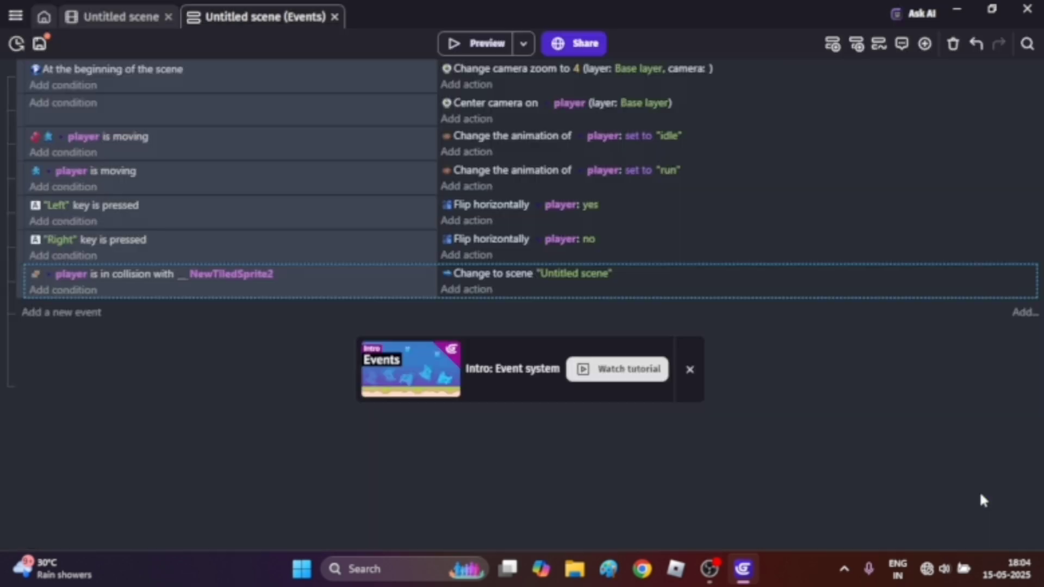
Preview the game, move and jump the player around and into the jagged grey sprite to test the collision, and close the preview
click(459, 38)
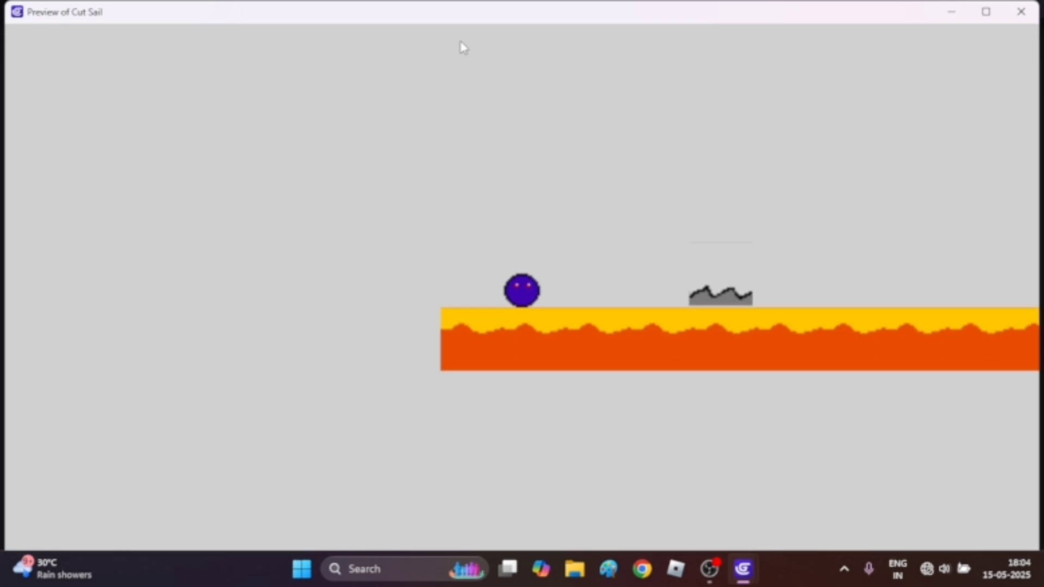
key(Right)
key(Left)
key(space)
key(Right)
key(Right)
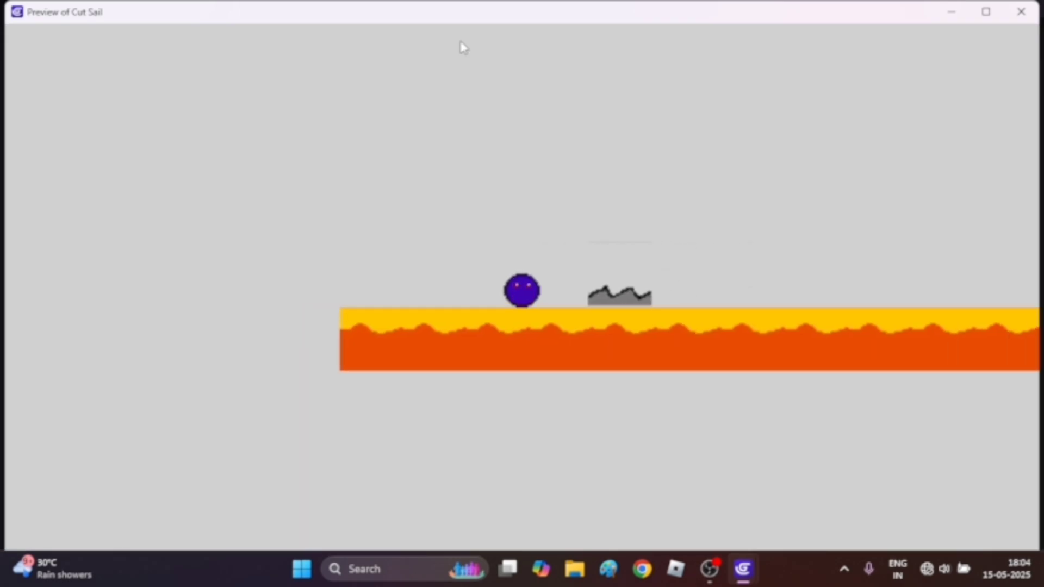
key(Left)
key(space)
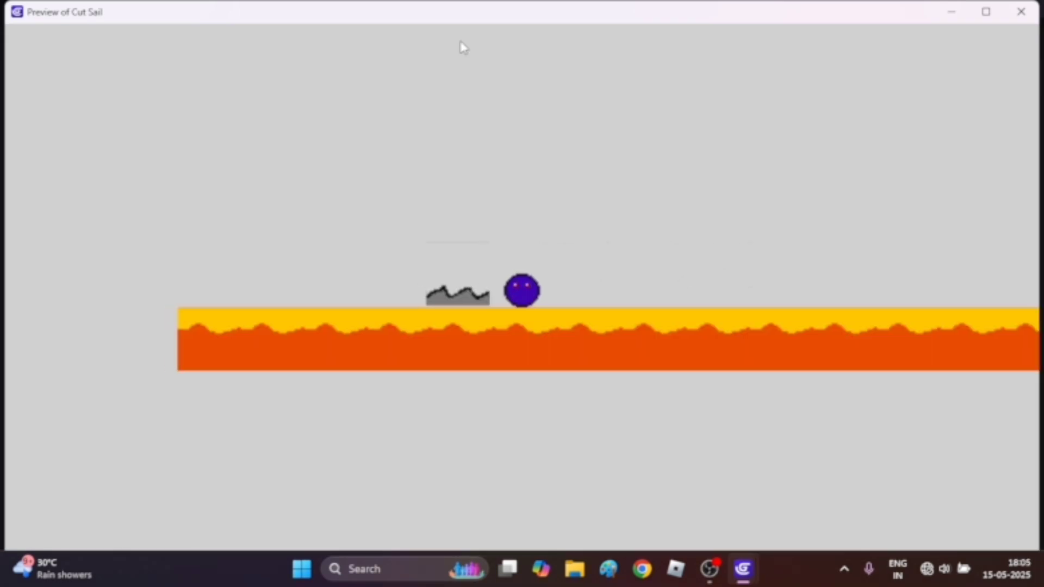
key(Left)
key(Right)
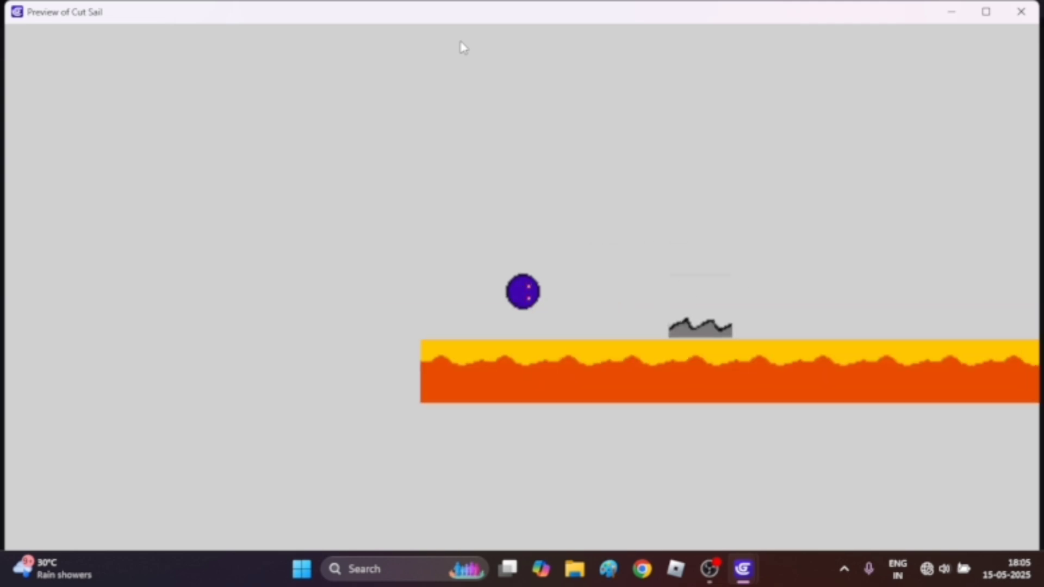
key(Right)
click(1022, 11)
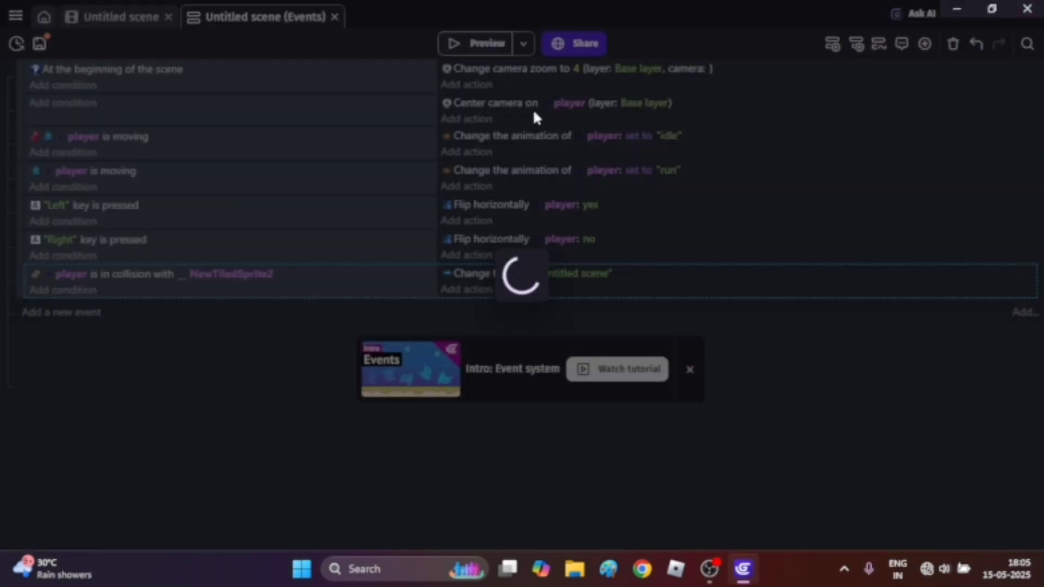
Add another tiled sprite object to the scene and start creating its image with Piskel
click(79, 13)
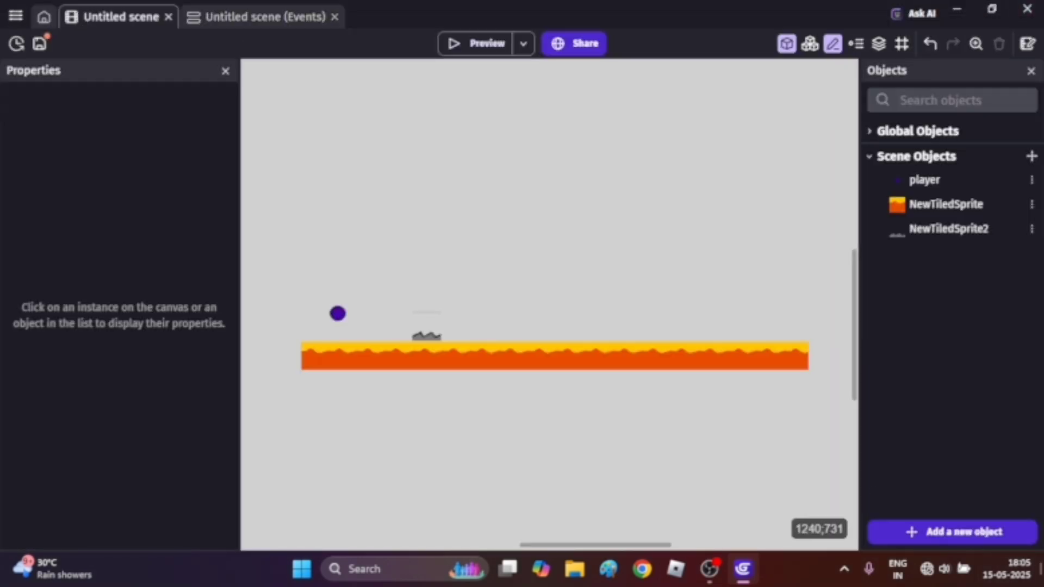
click(952, 531)
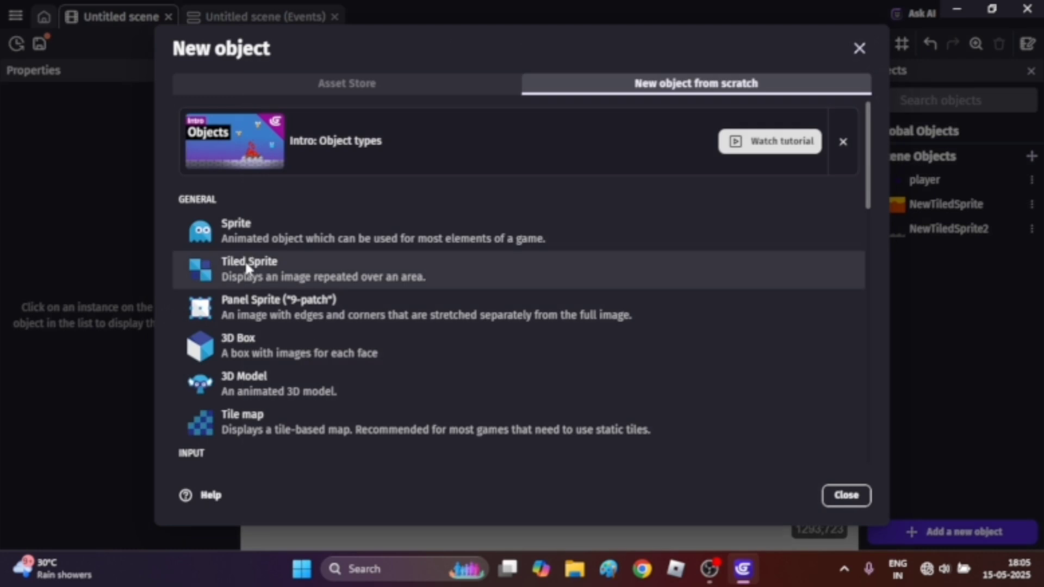
click(245, 260)
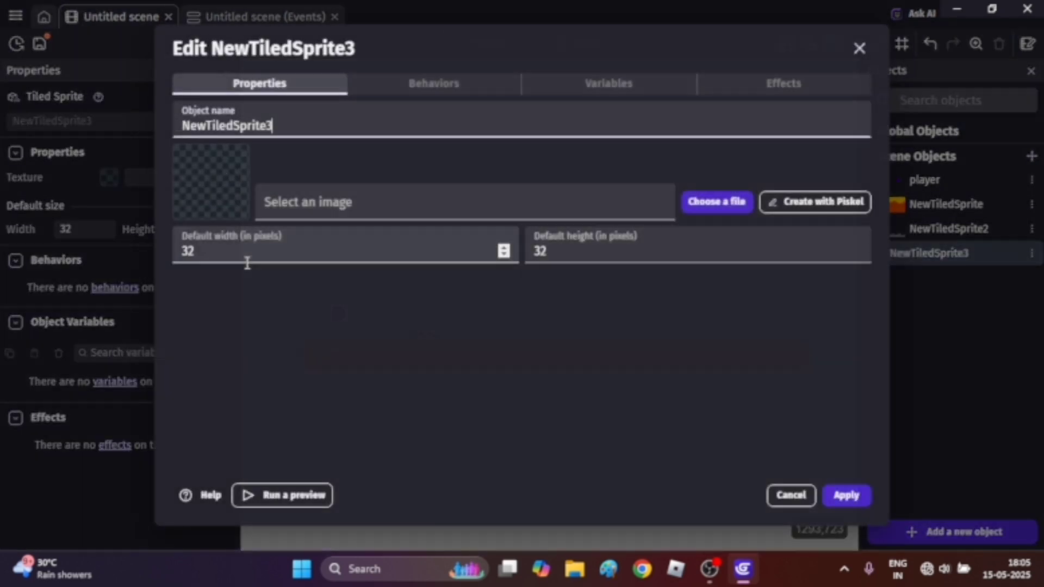
click(767, 201)
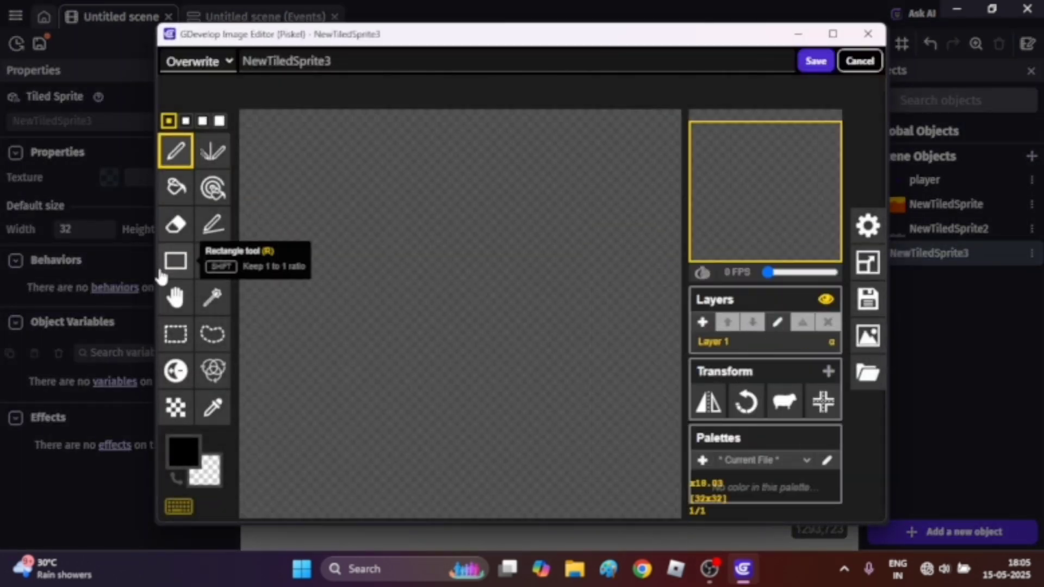
Fill the whole 32x32 image with white (#ffffff), save it to the tiled sprite, and apply the object's settings
click(197, 460)
drag(257, 355, 129, 210)
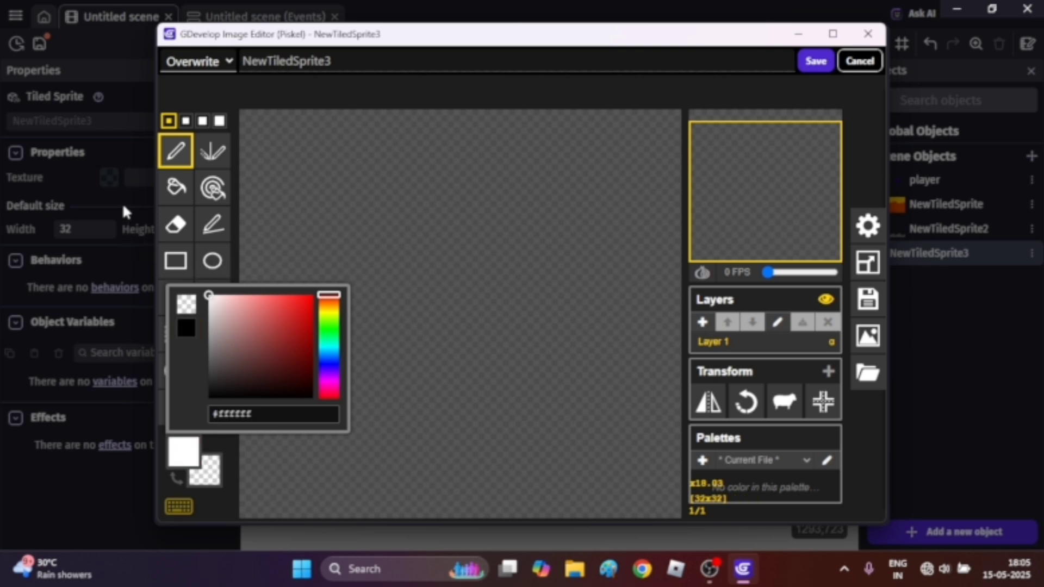
click(175, 187)
click(481, 221)
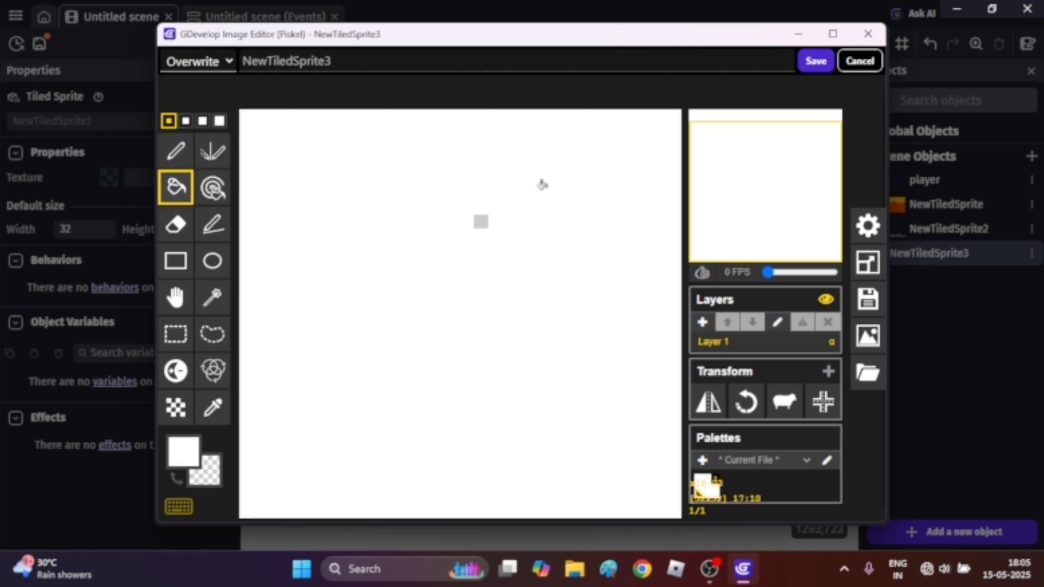
click(816, 63)
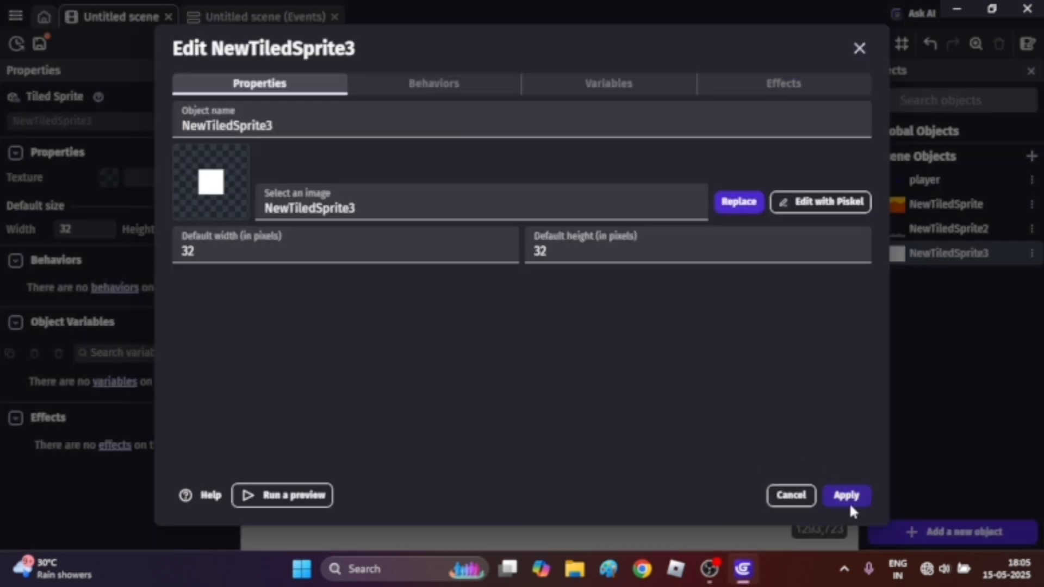
click(847, 498)
Add a new event, copy the player collision condition into it, and set the copied condition's object to NewTiledSprite3
click(247, 19)
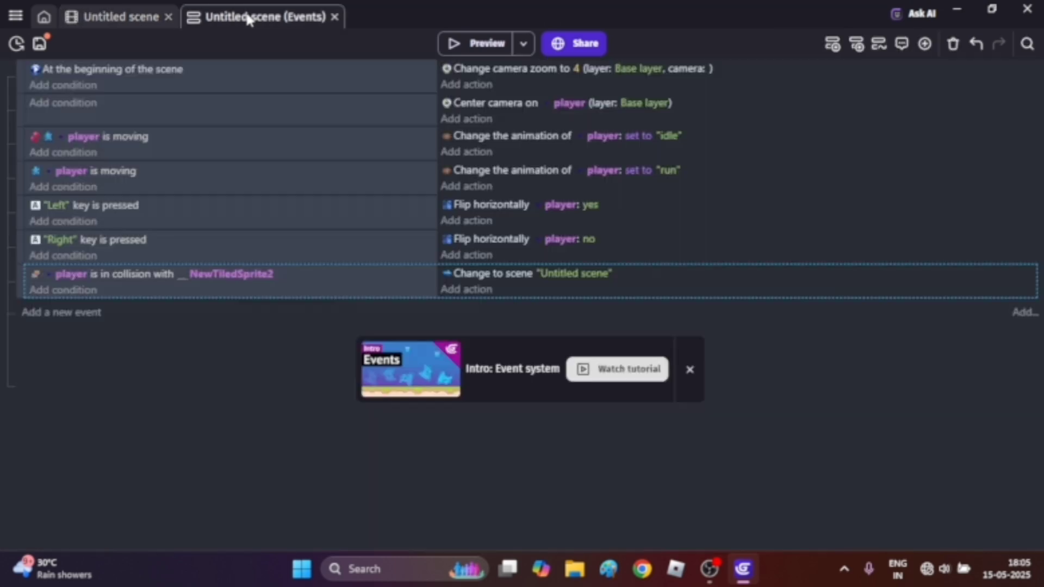
click(54, 312)
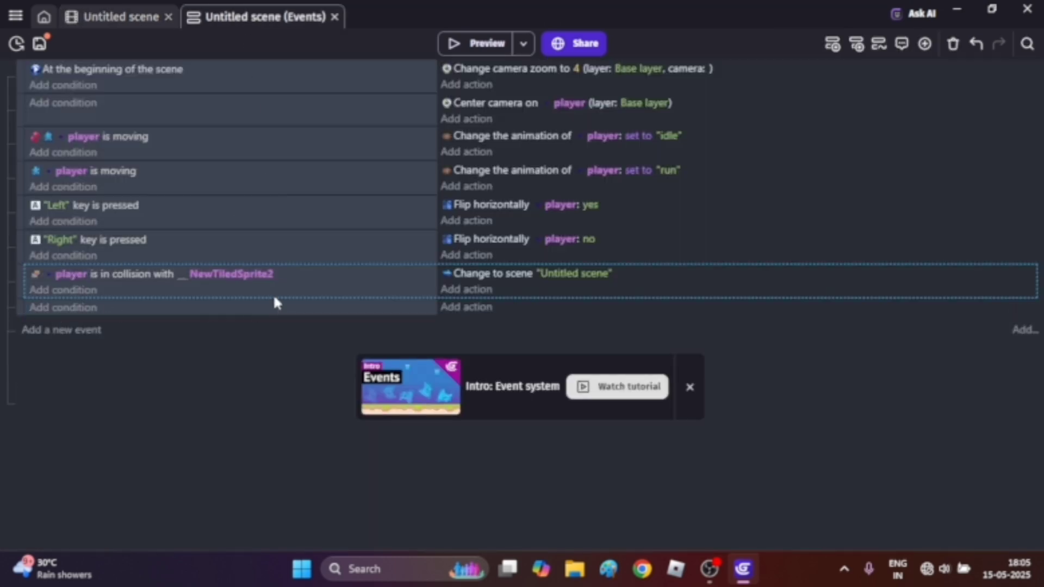
right_click(294, 279)
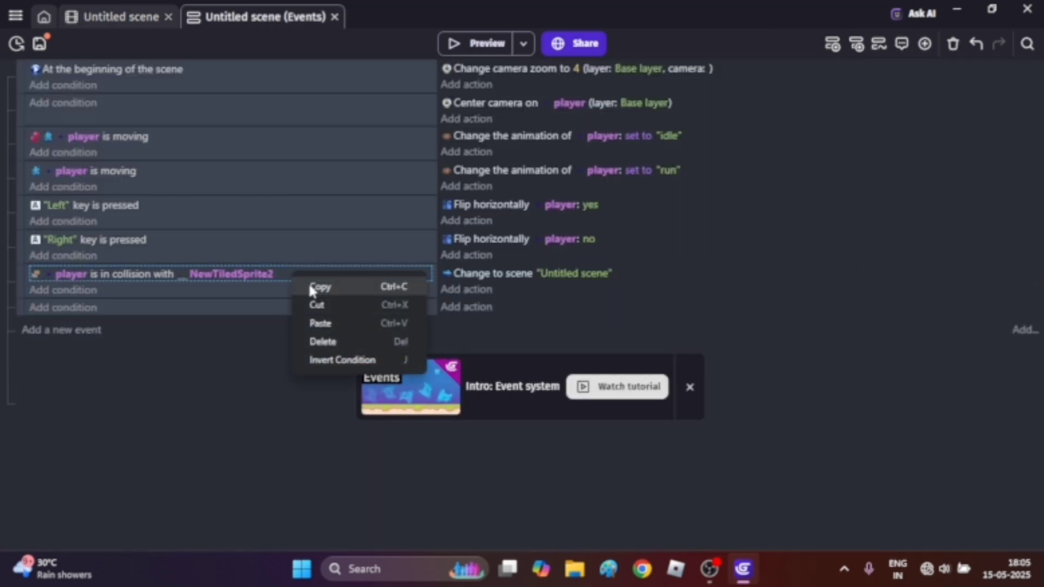
click(314, 287)
click(135, 305)
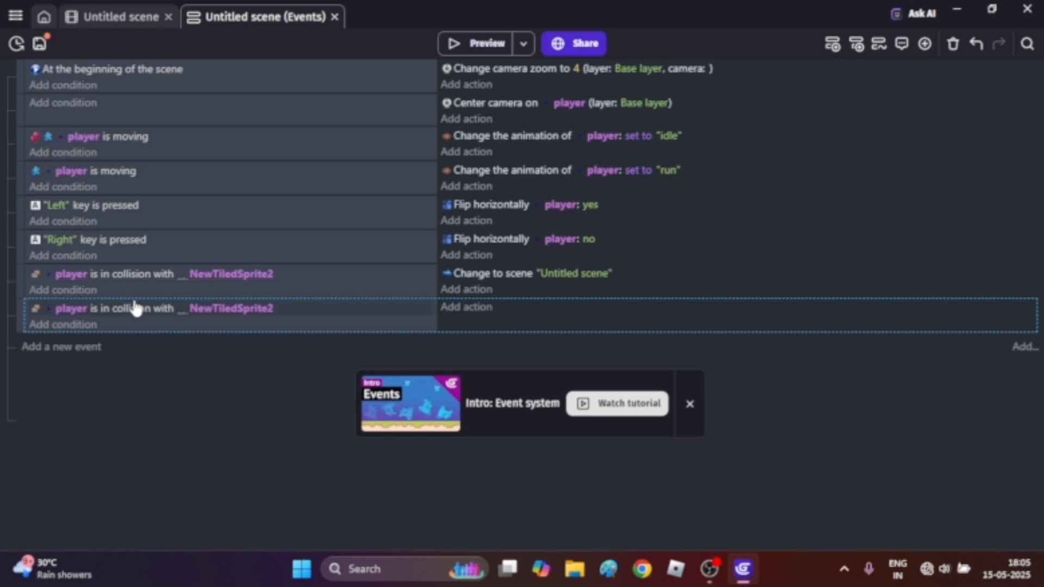
click(216, 309)
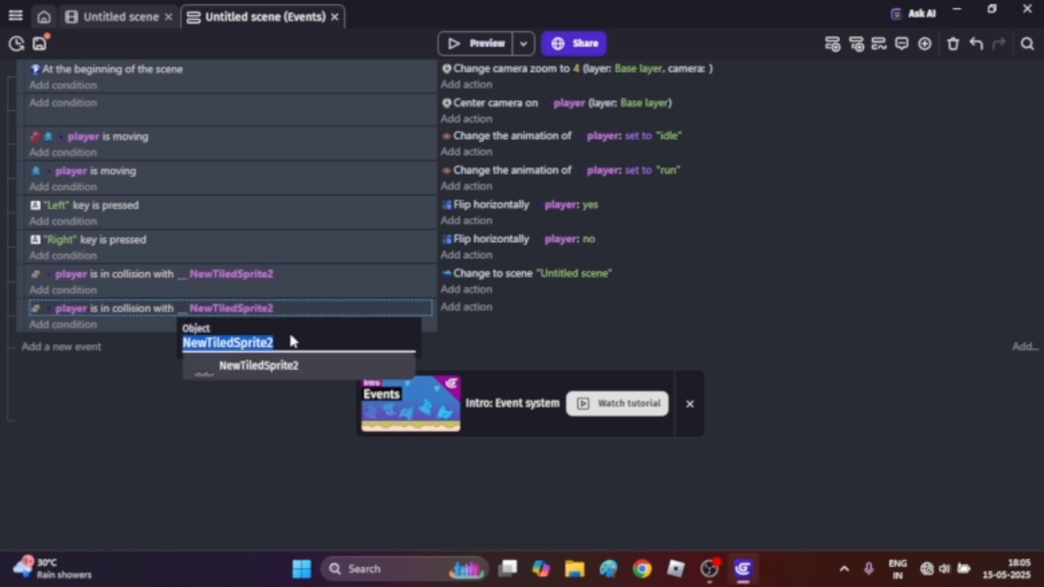
key(BackSpace)
click(265, 448)
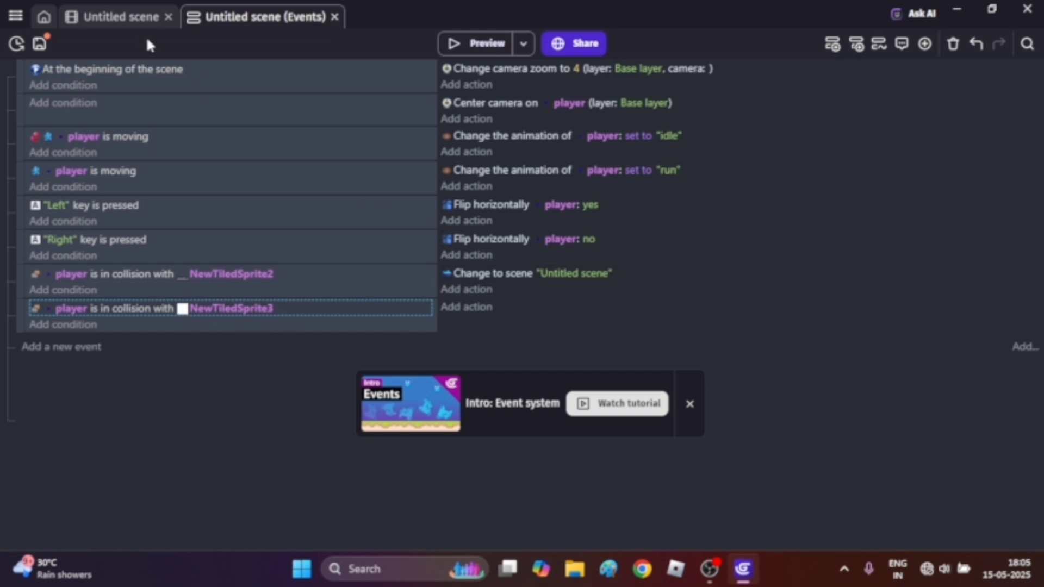
Add a second scene to the project, keeping its default name, and open it for editing
click(123, 17)
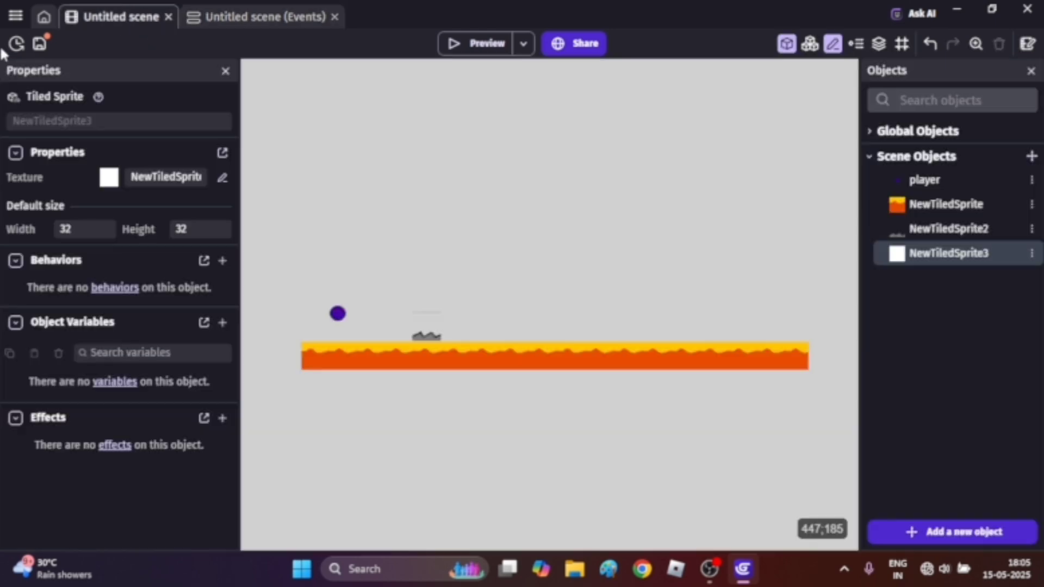
click(15, 17)
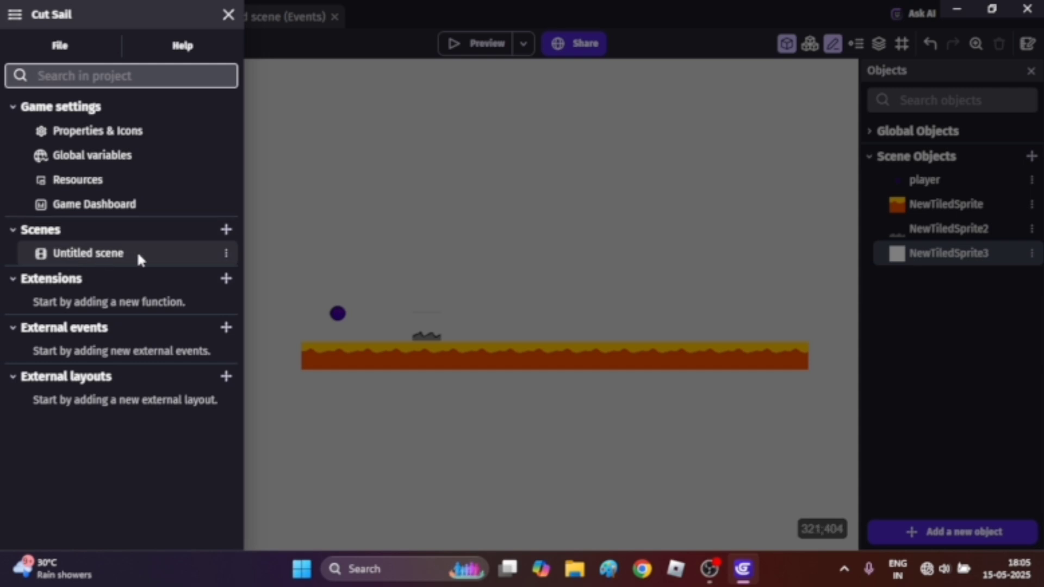
click(226, 231)
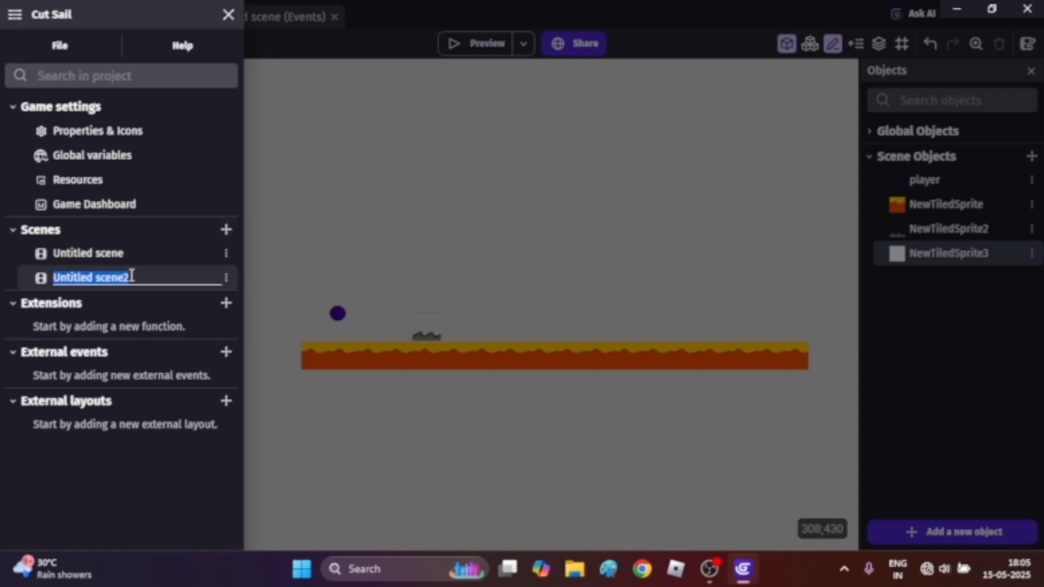
click(140, 275)
click(50, 447)
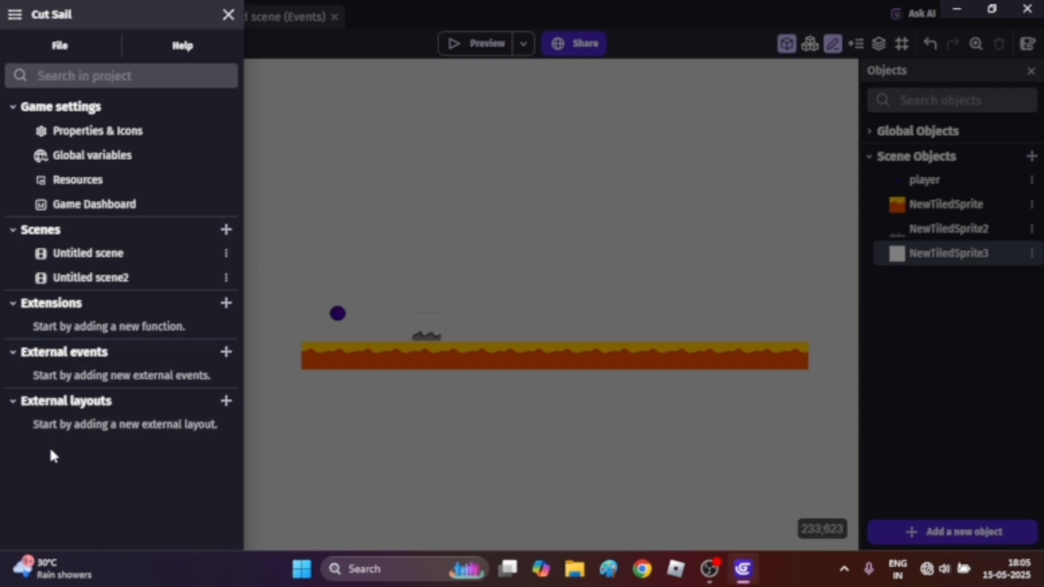
click(102, 285)
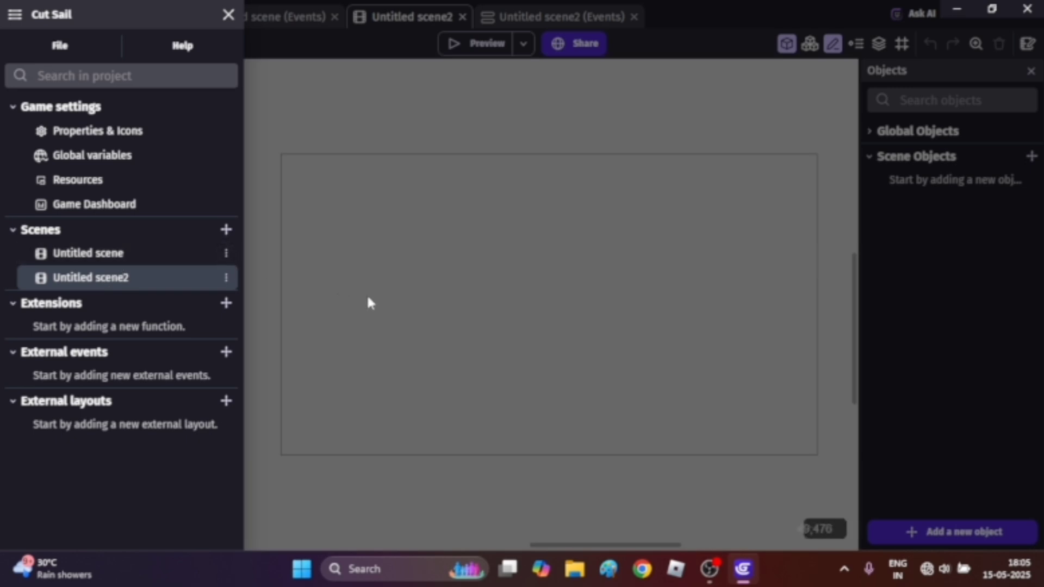
Add a text object to the second scene and set its initial text to "YOU WON!!!"
click(480, 310)
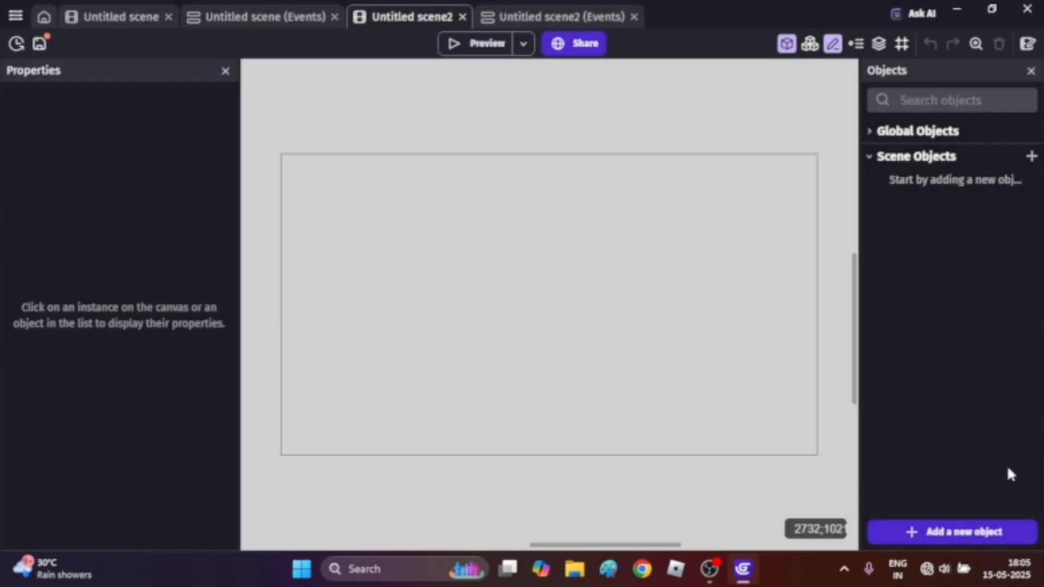
click(949, 530)
scroll(288, 270, down, 4)
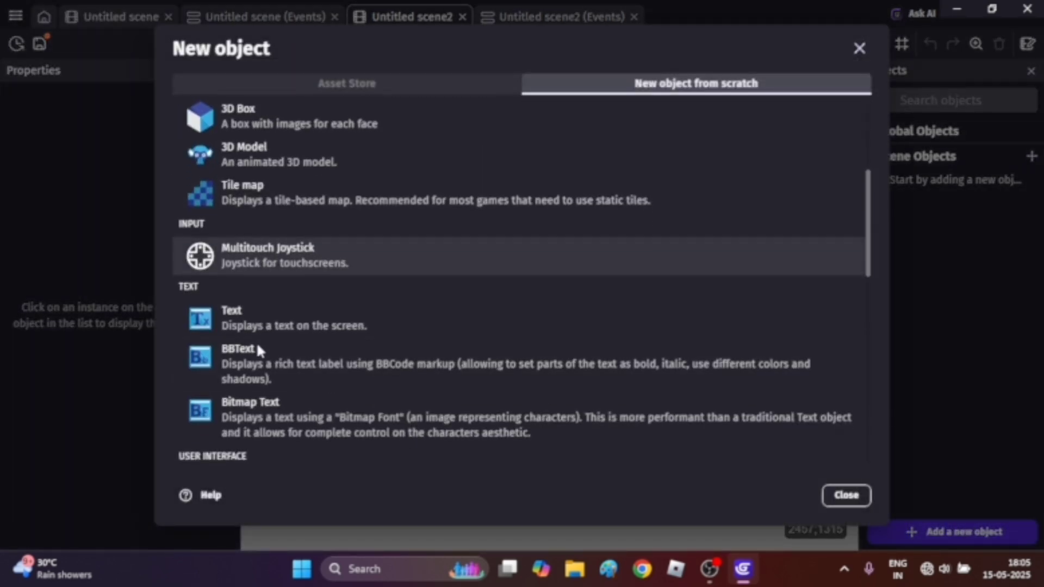
click(254, 314)
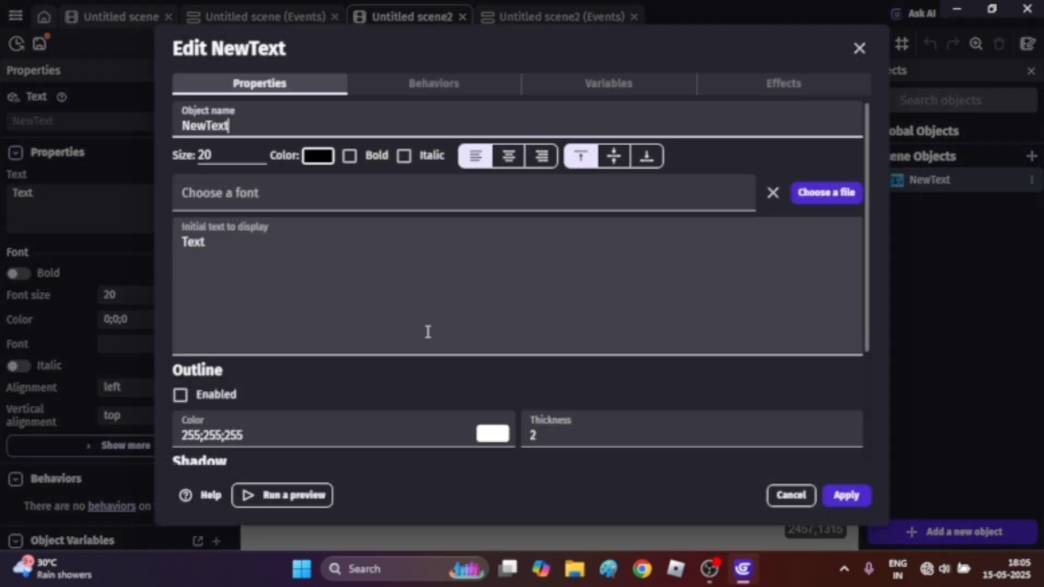
drag(348, 274, 144, 234)
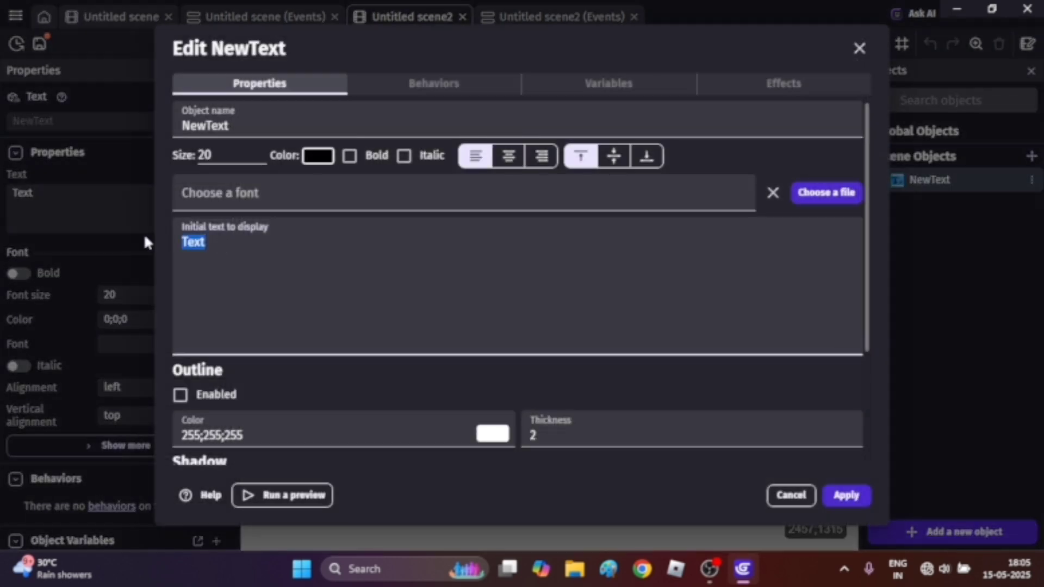
key(BackSpace)
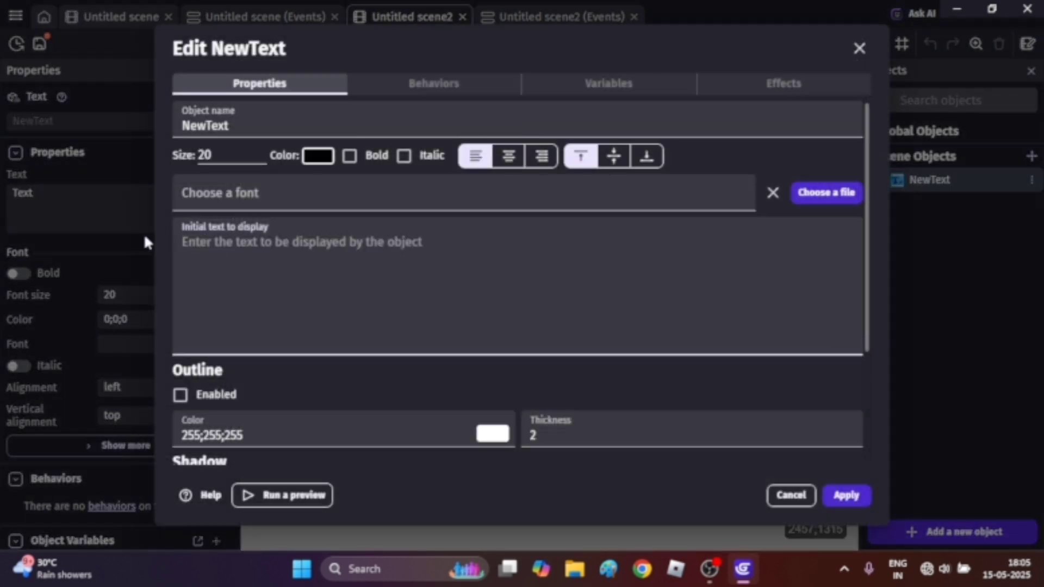
text(YO)
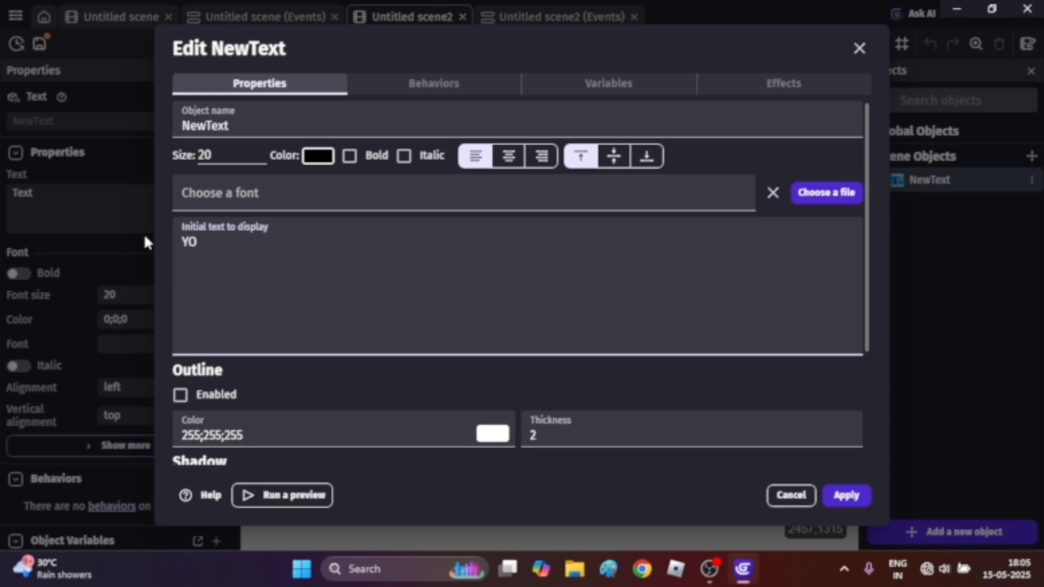
text(U WON@)
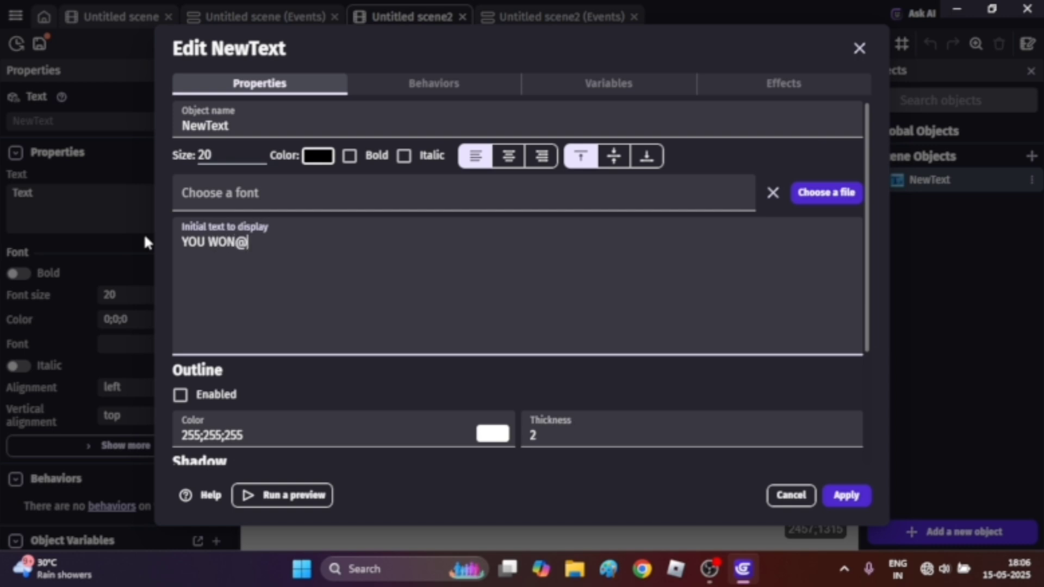
key(BackSpace)
text(!!!)
Set the text size to 200, apply the object's settings, and place the text slightly above the middle of the second scene
click(235, 156)
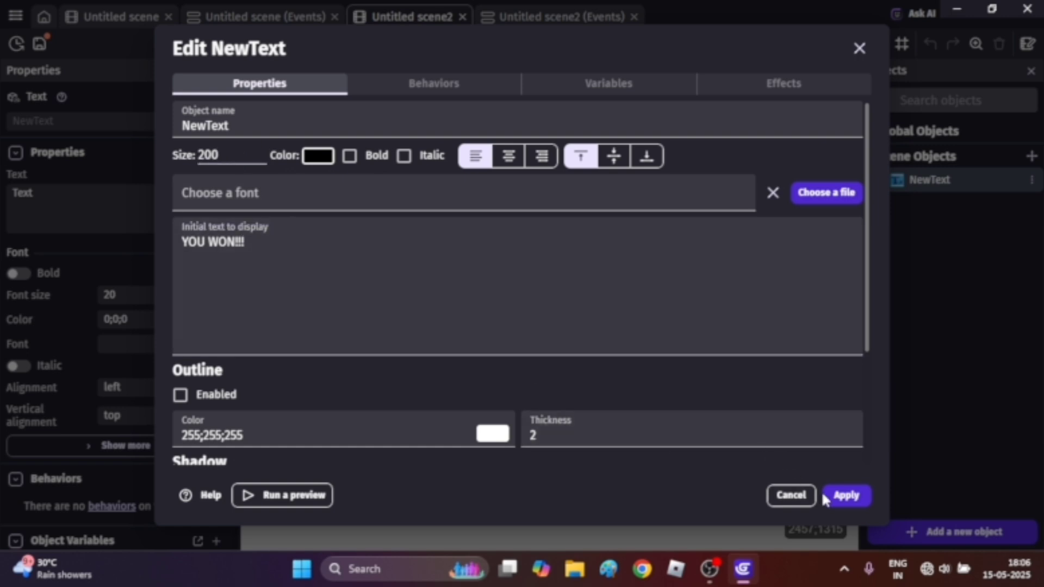
click(846, 496)
drag(914, 180, 343, 259)
drag(405, 263, 384, 254)
Add a Change the scene action to the first scene's NewTiledSprite3 collision event, with Untitled scene2 as the new scene
click(111, 18)
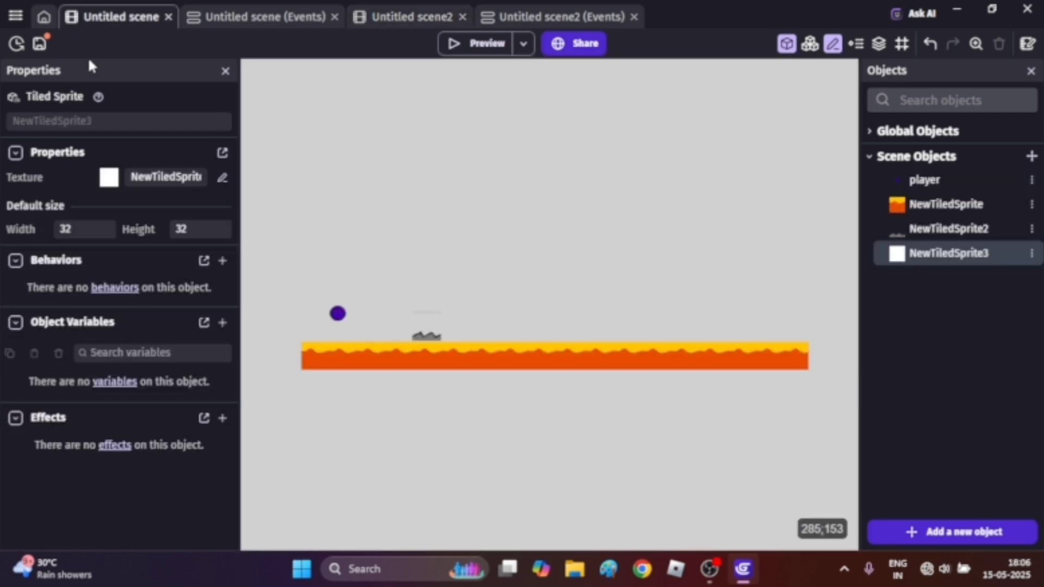
click(262, 19)
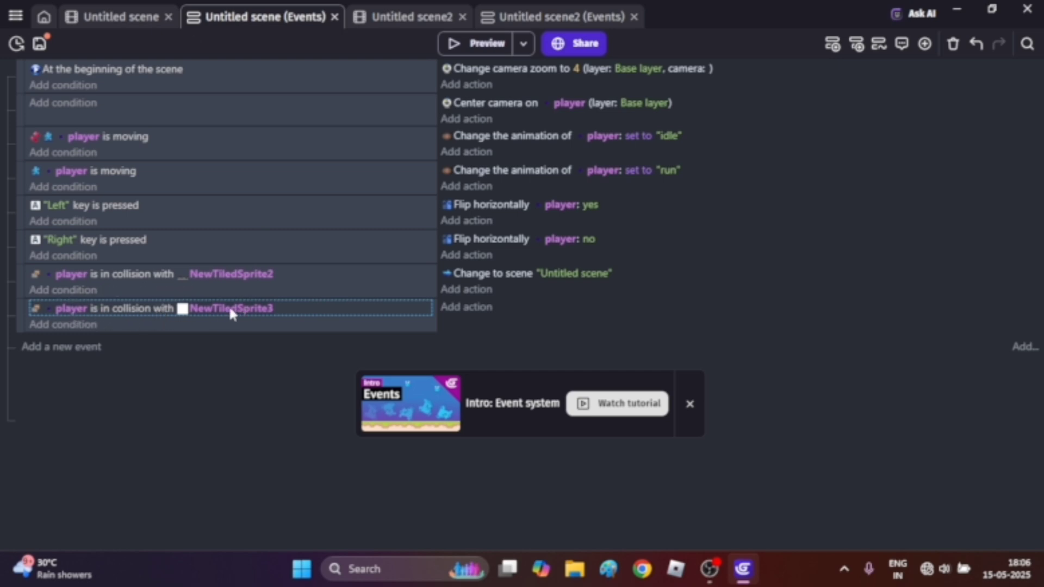
click(468, 308)
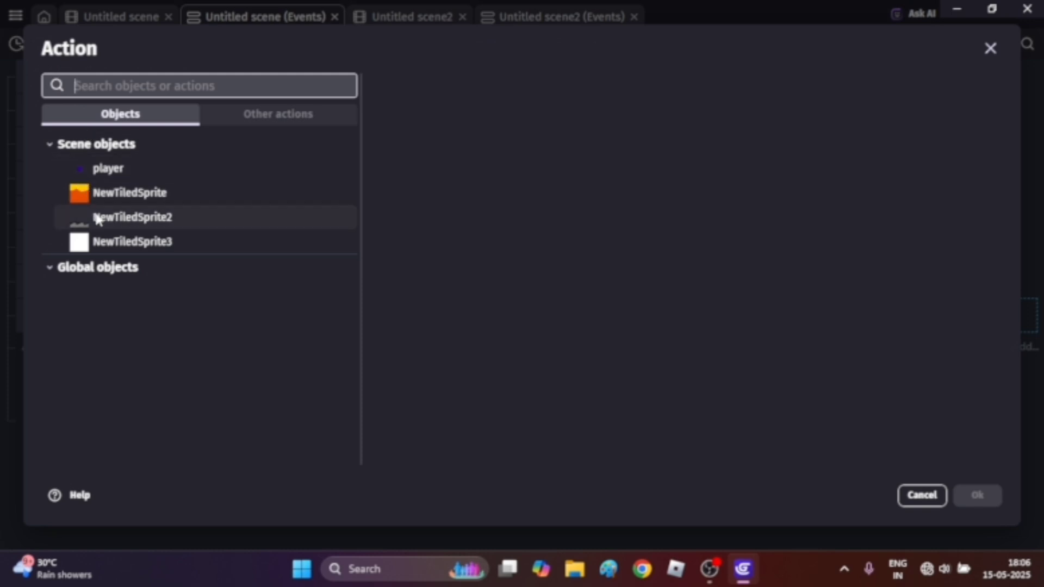
click(294, 109)
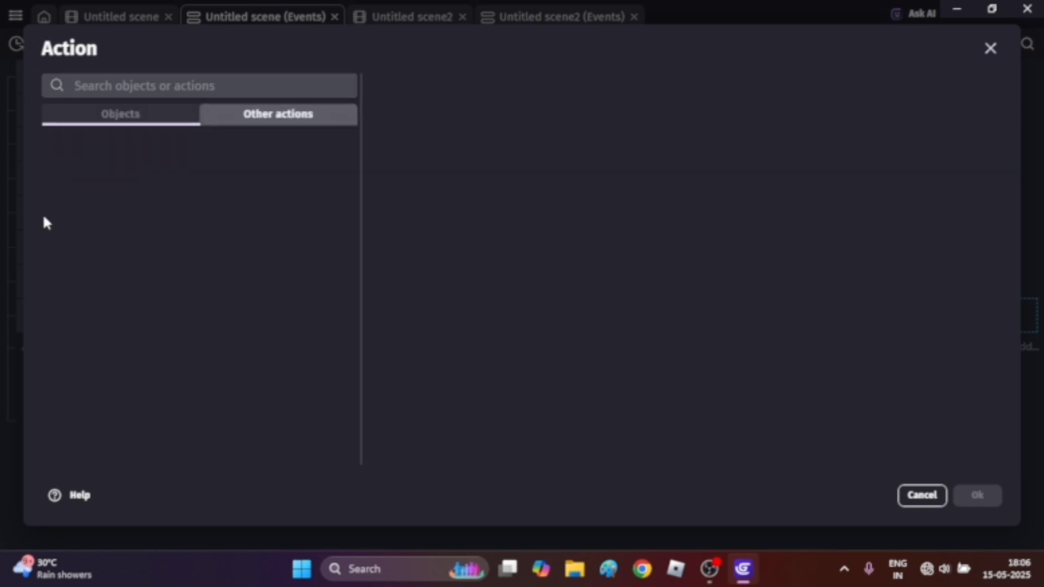
click(69, 249)
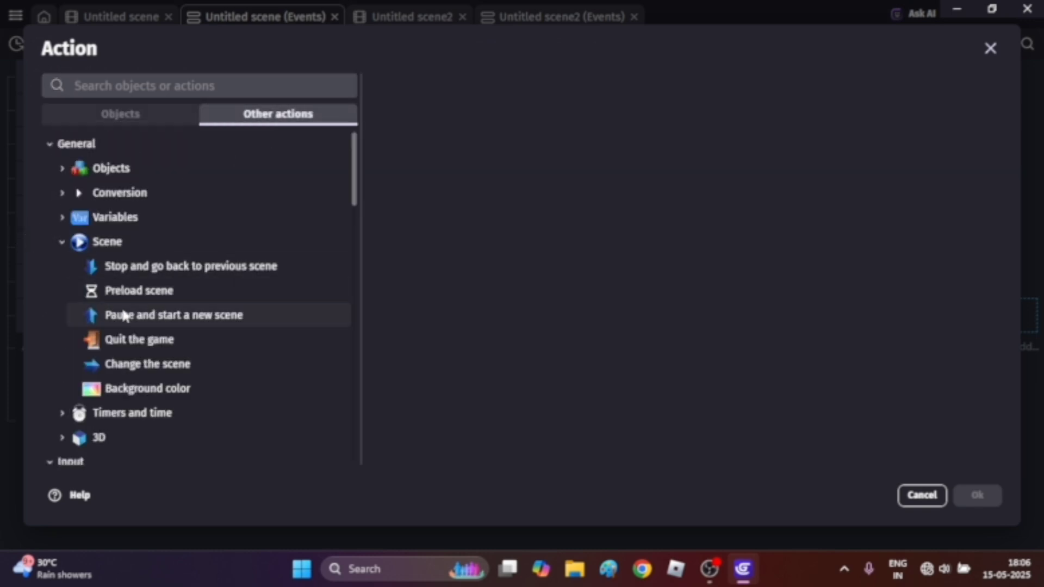
click(154, 366)
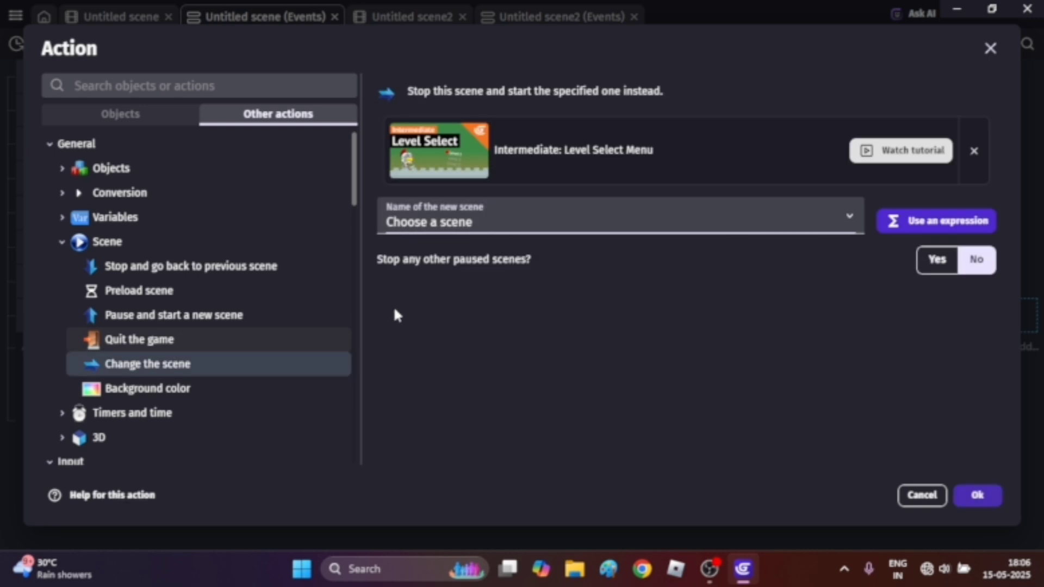
click(519, 214)
click(503, 283)
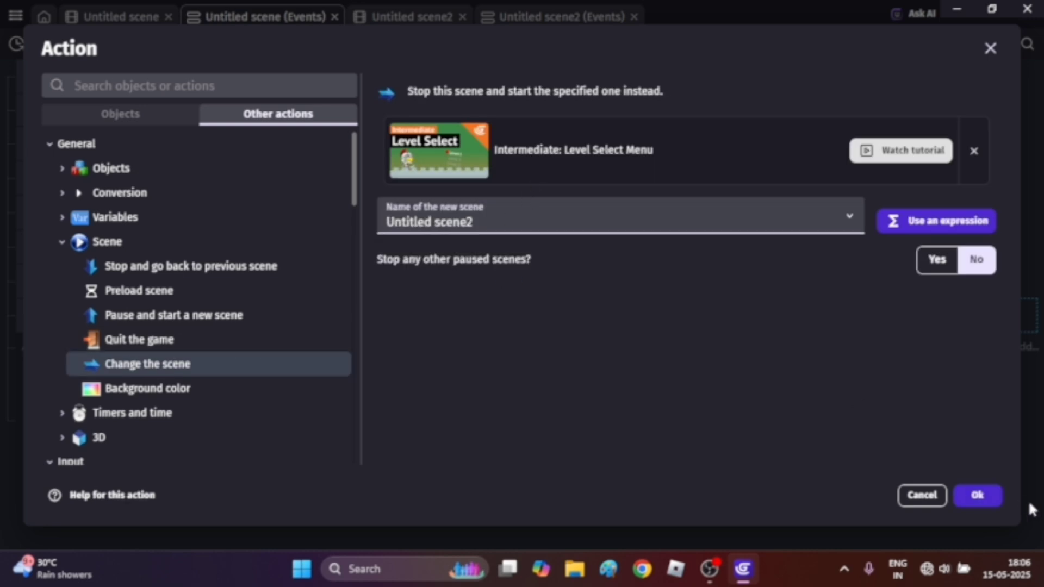
click(976, 495)
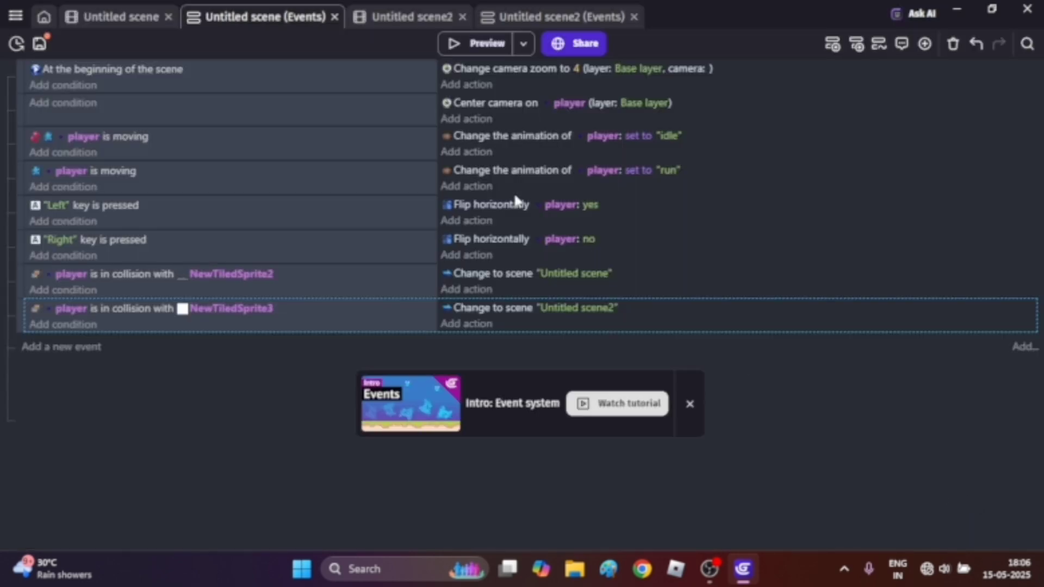
Place an instance of NewTiledSprite3 on top of the ground near its right end in the first scene
click(128, 17)
click(482, 44)
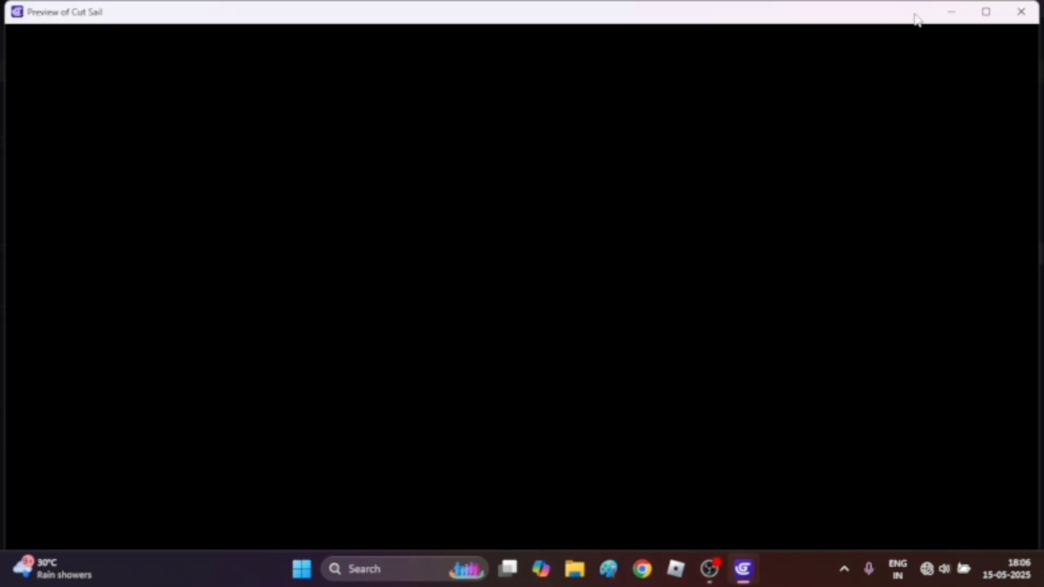
click(1033, 13)
drag(941, 252, 778, 325)
click(617, 297)
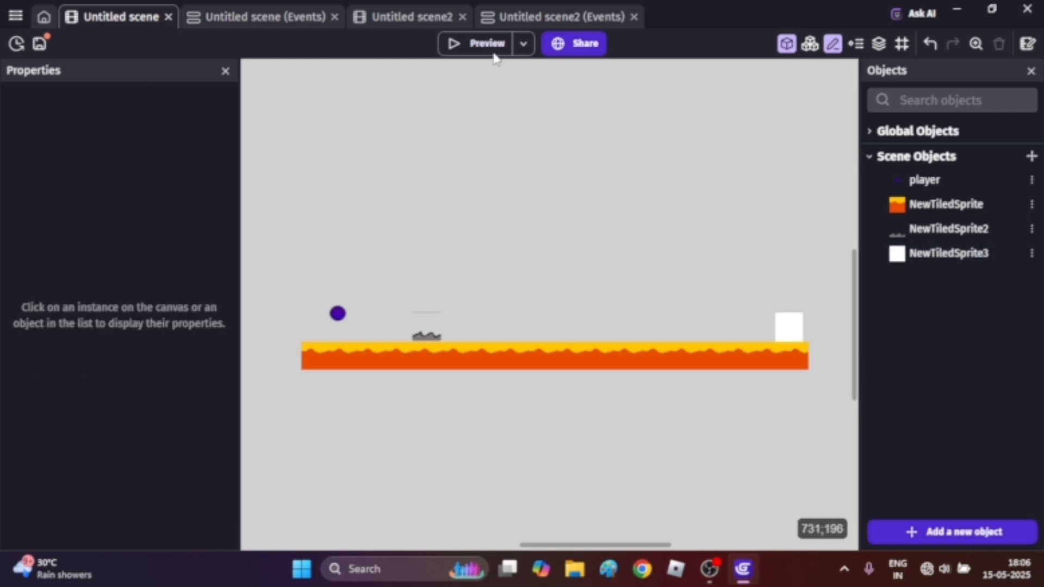
Preview the first scene, move the player over the hazard into the white goal, and close the preview
click(486, 44)
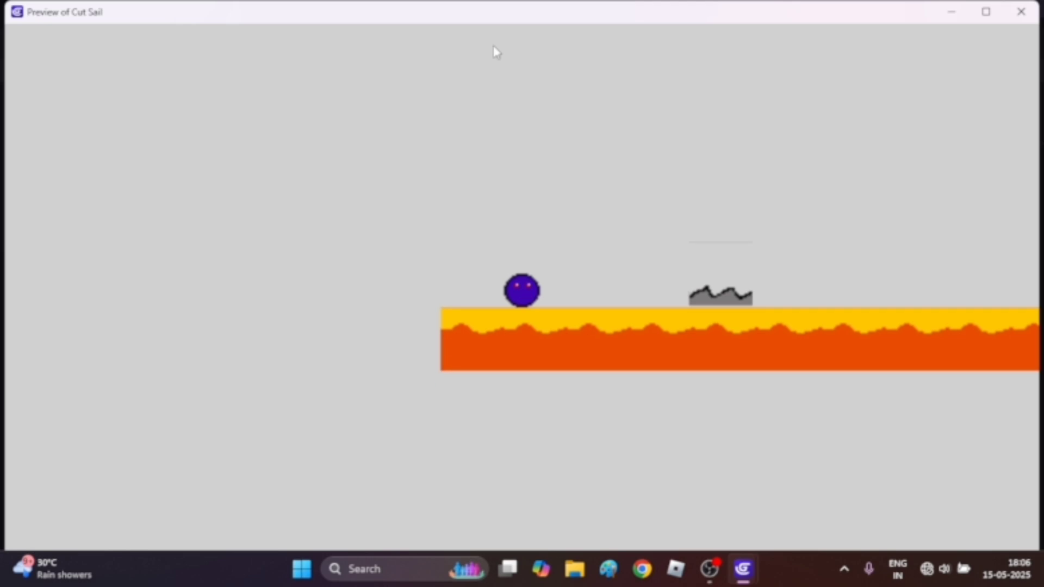
key(Right)
key(space)
key(Right)
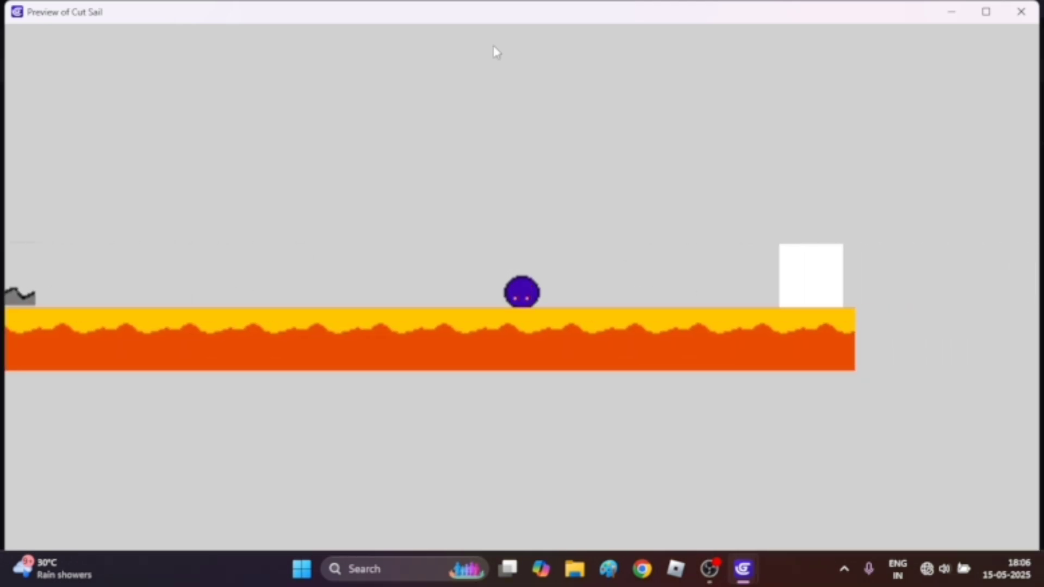
key(space)
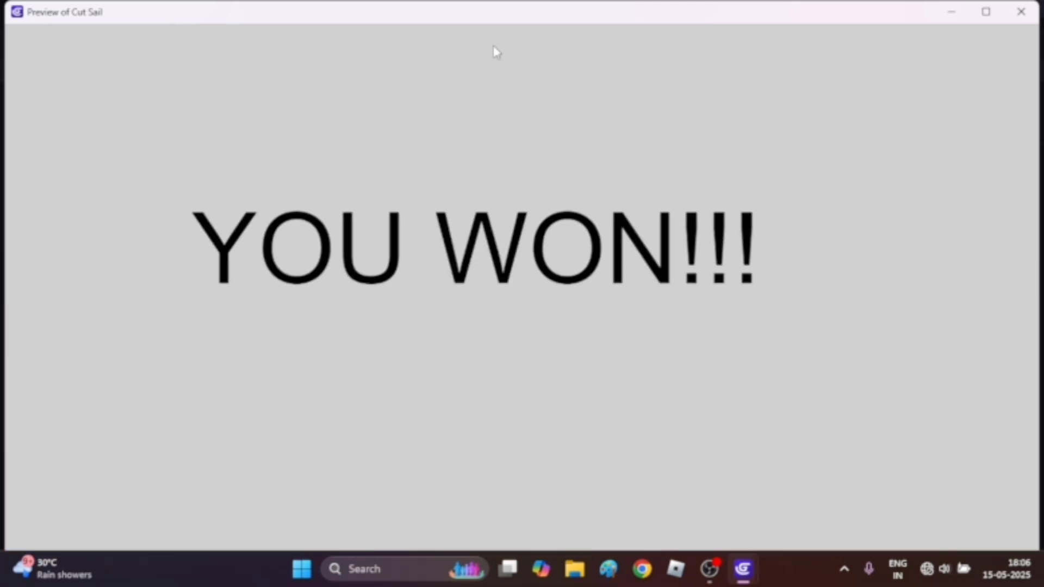
click(1021, 10)
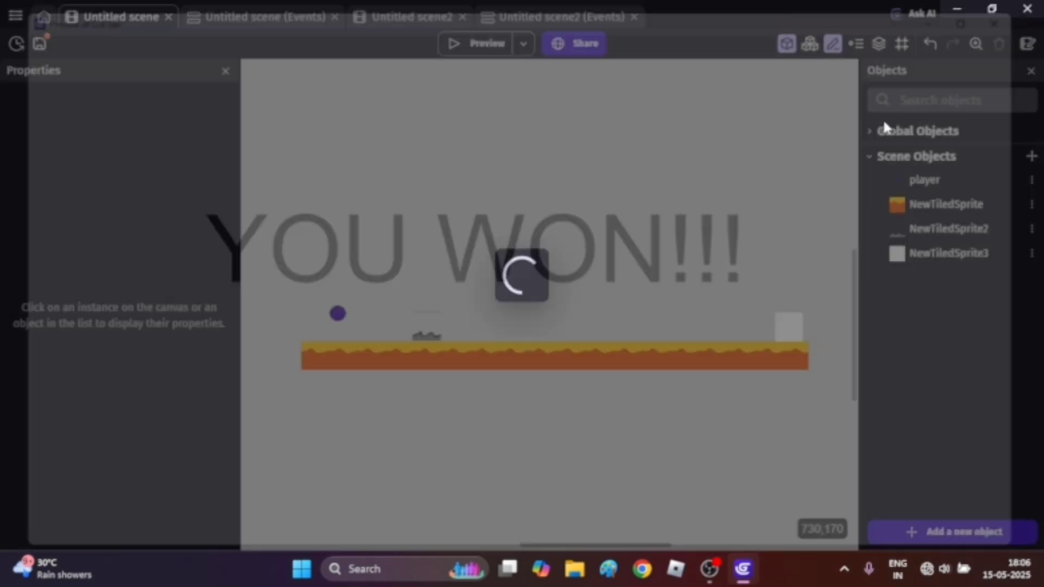
Shorten the ground platform from its right end and place three separate NewTiledSprite blocks between it and the white goal
click(808, 361)
drag(815, 357, 499, 356)
drag(946, 204, 547, 352)
drag(925, 206, 663, 340)
drag(958, 215, 735, 354)
click(697, 300)
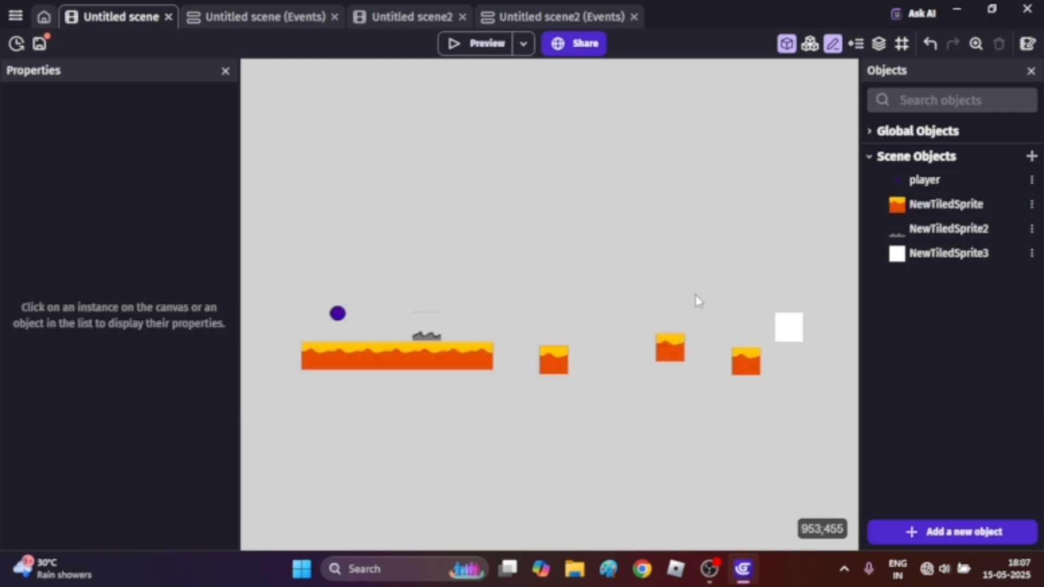
Place a NewTiledSprite2 hazard well below the platforms and stretch it into a long strip spanning the level
click(453, 45)
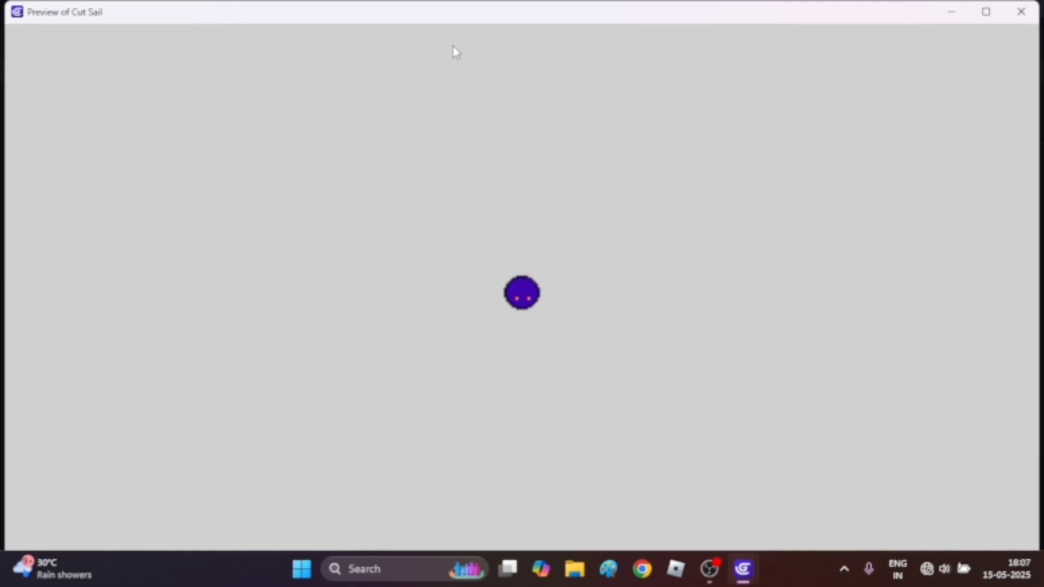
click(1021, 11)
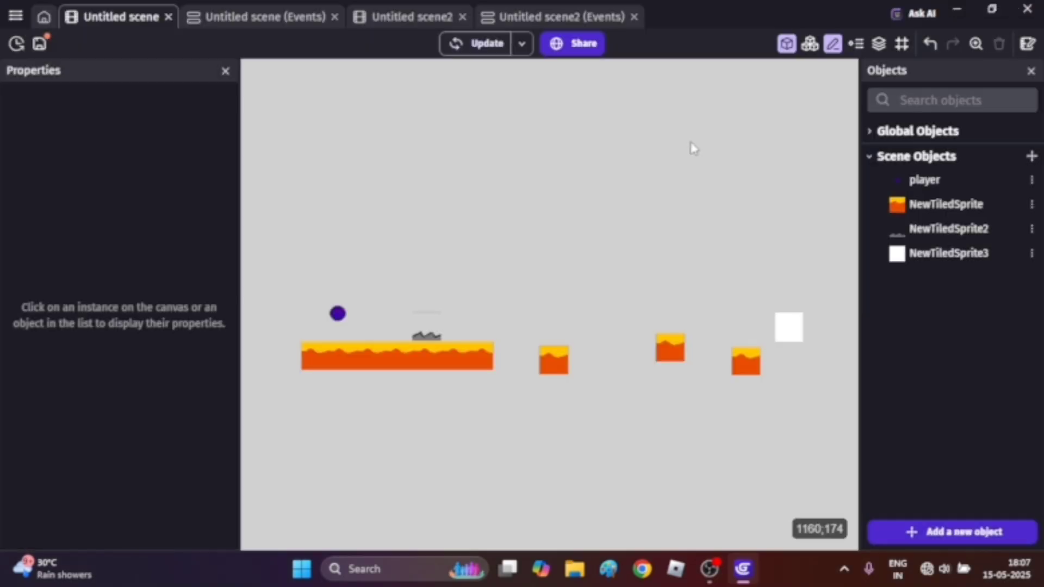
scroll(620, 200, down, 5)
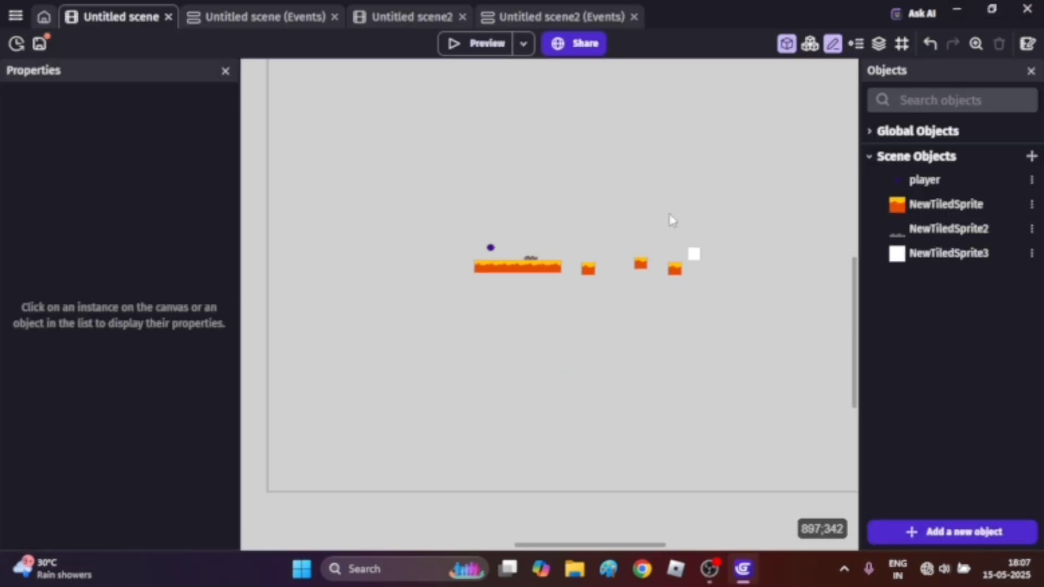
drag(912, 232, 931, 396)
click(548, 82)
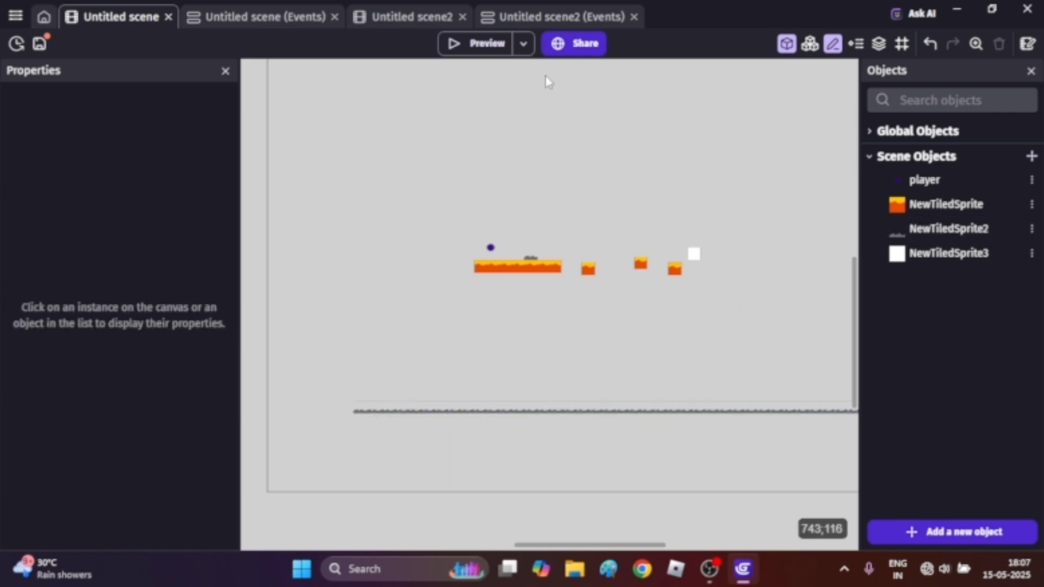
Preview the revised level and play it, jumping the player across the hazard and the separate blocks to the white goal
click(466, 43)
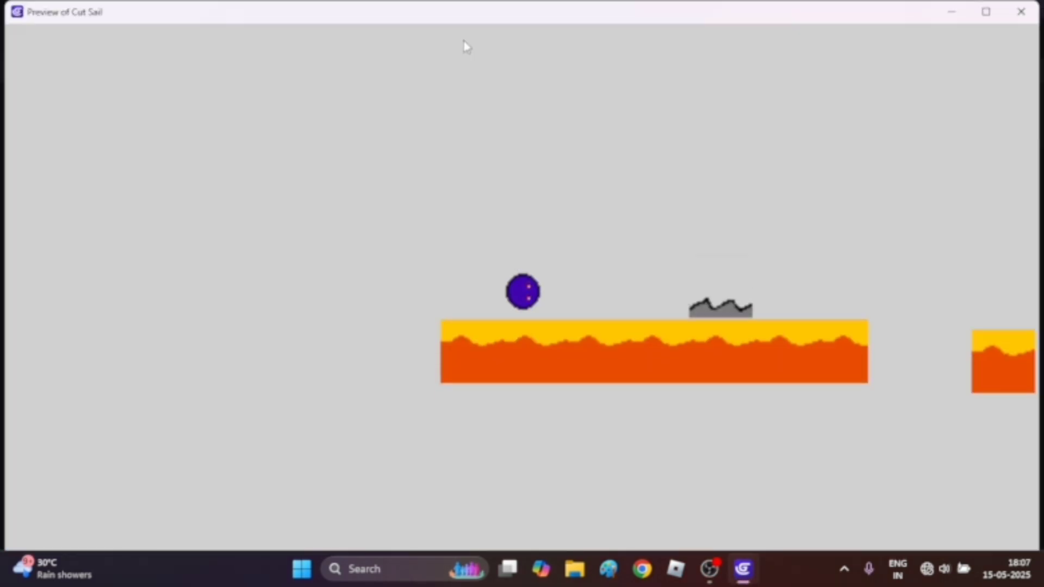
key(Right)
key(space)
key(space)
key(Right)
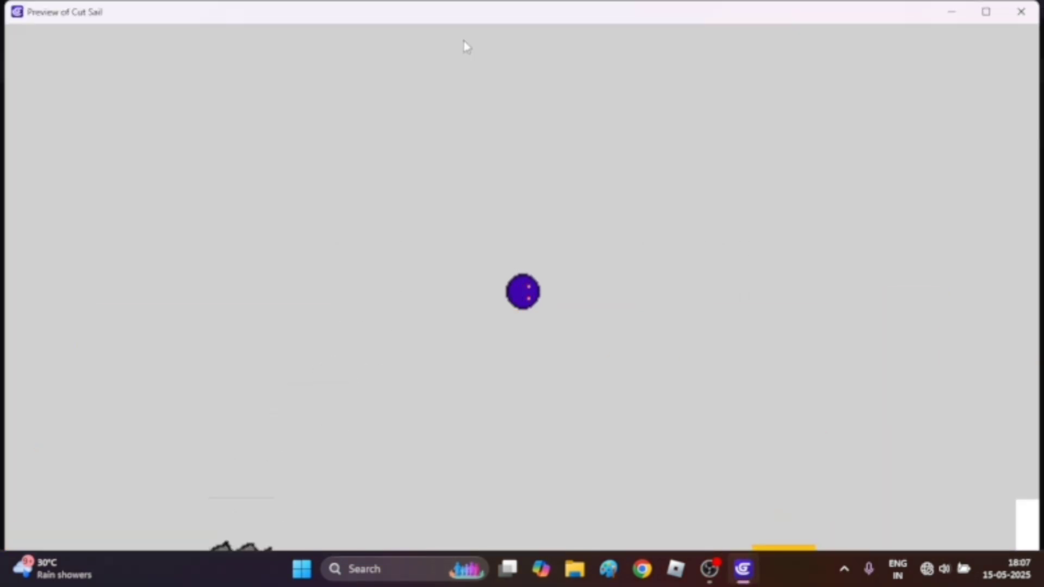
key(Right)
key(Right)
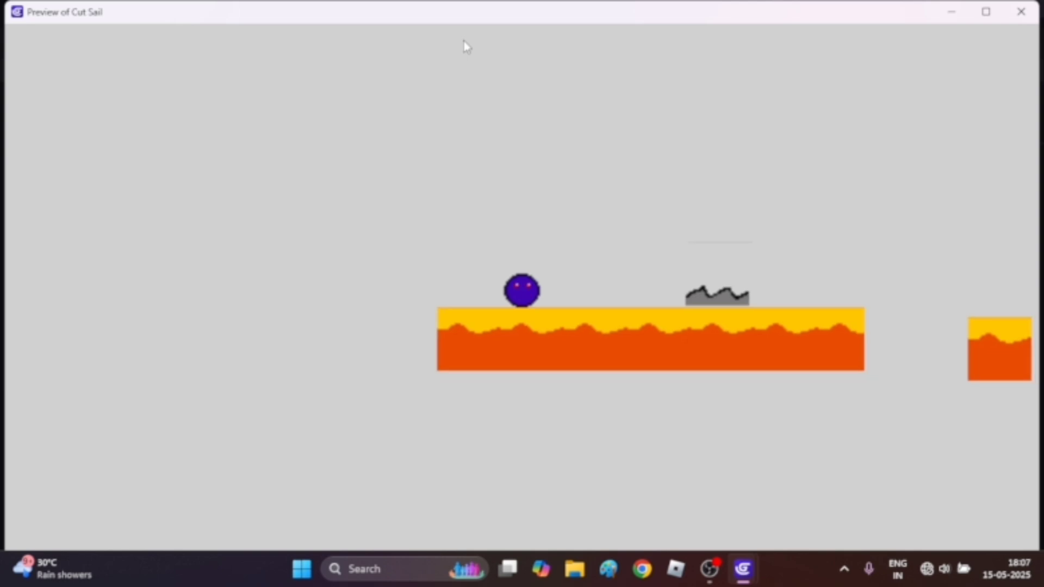
key(space)
key(space)
key(Right)
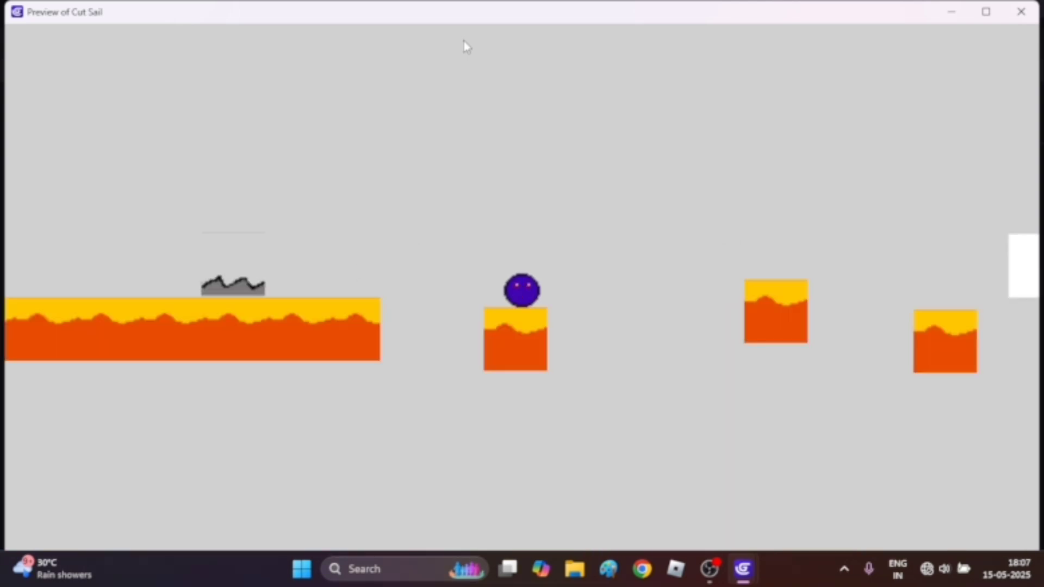
key(space)
key(Right)
key(Right)
key(space)
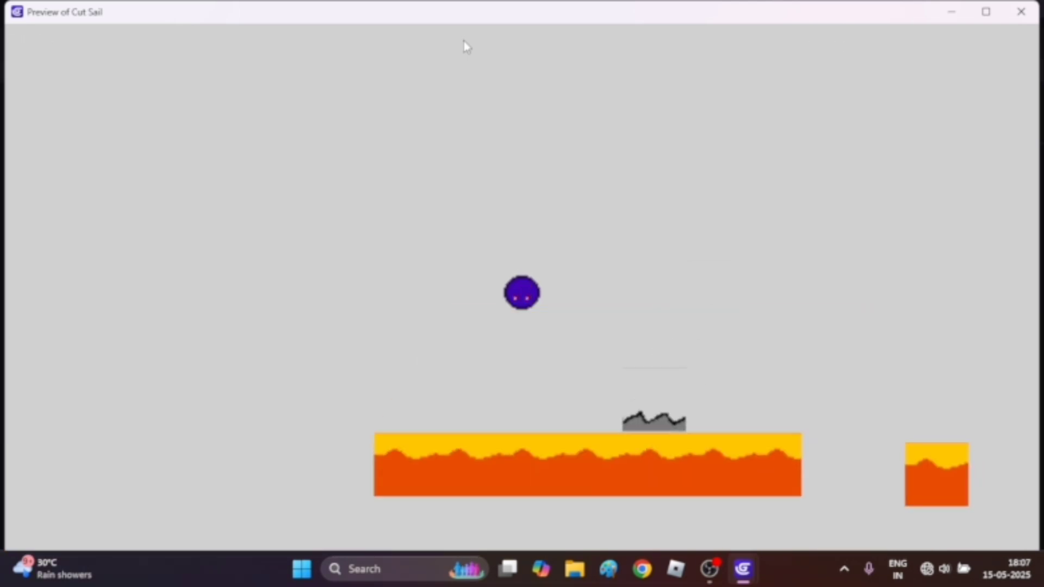
key(space)
key(Right)
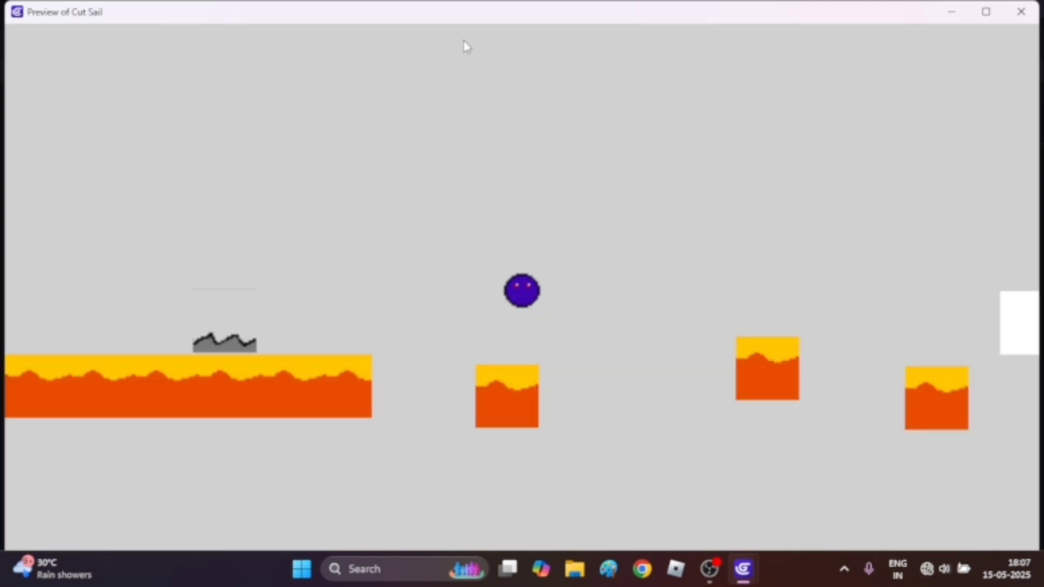
key(space)
key(Right)
key(space)
key(Right)
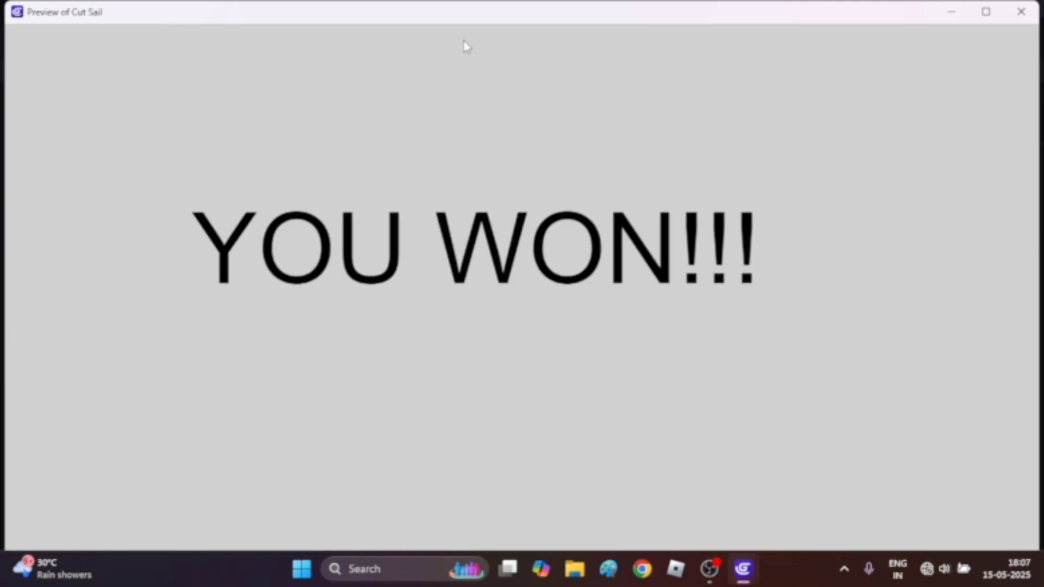